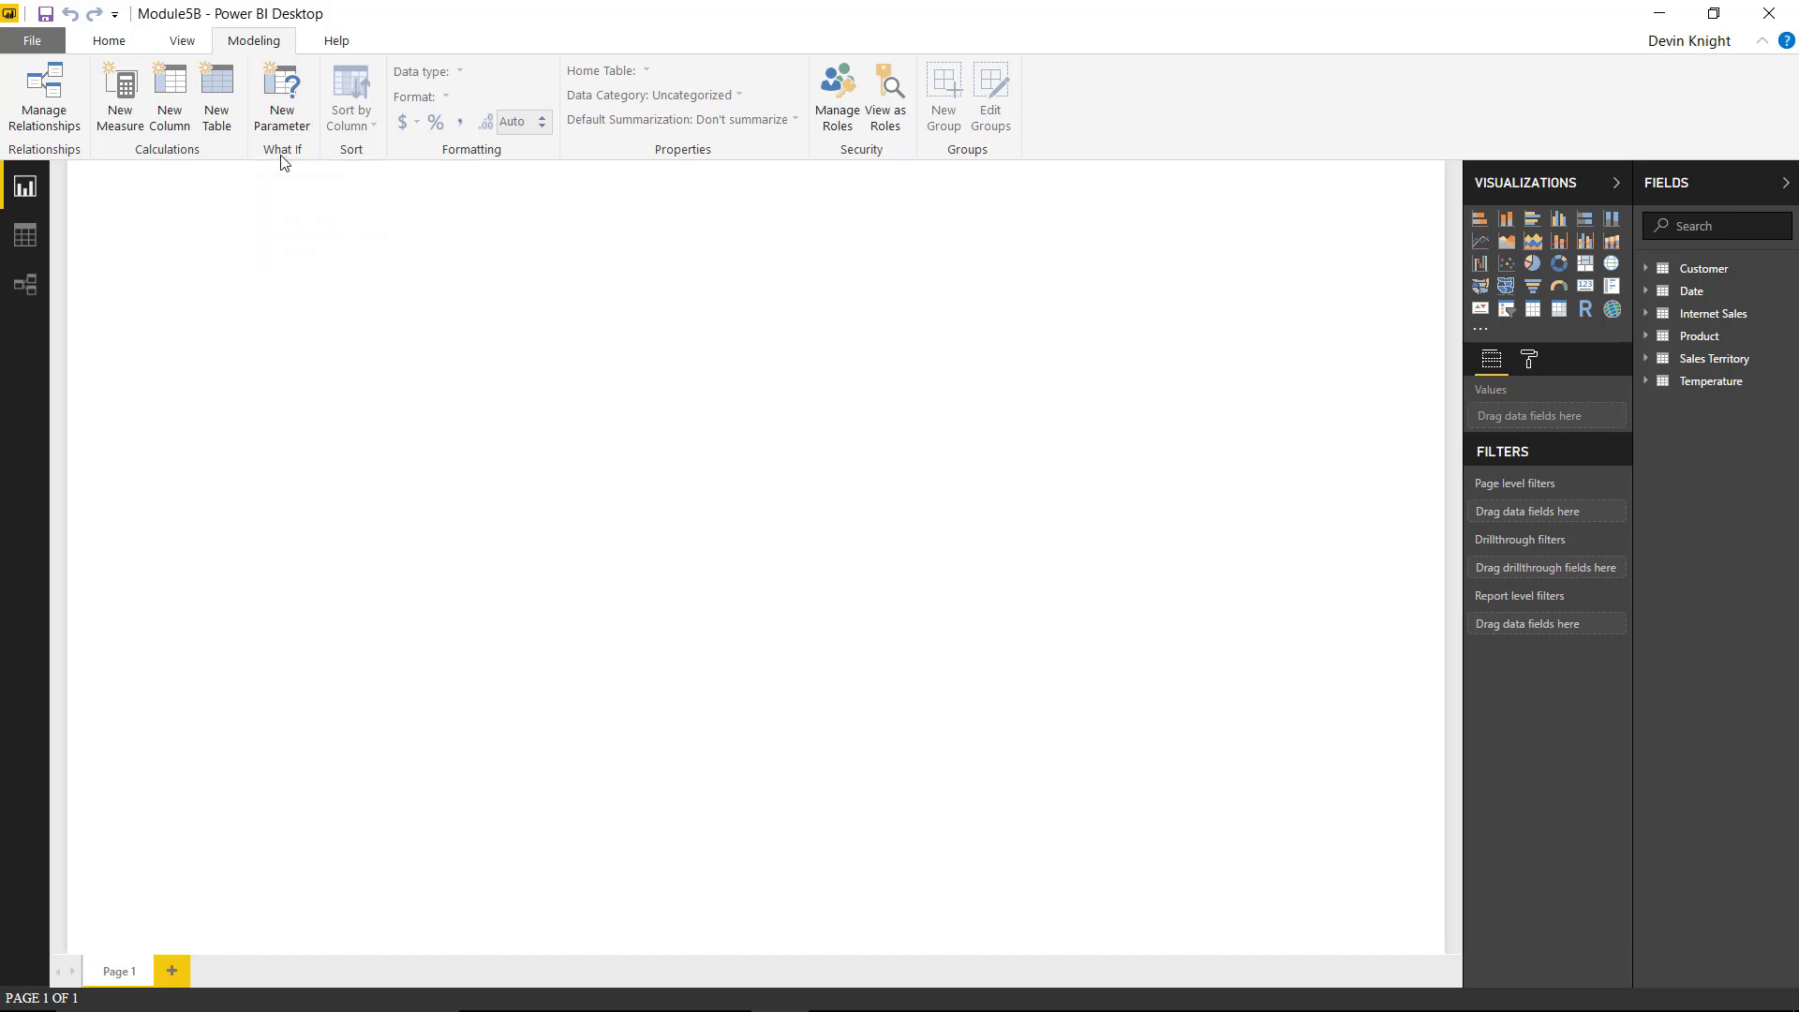
- Start a new what-if parameter named "Discount %" with the Decimal number data type
left_click(282, 124)
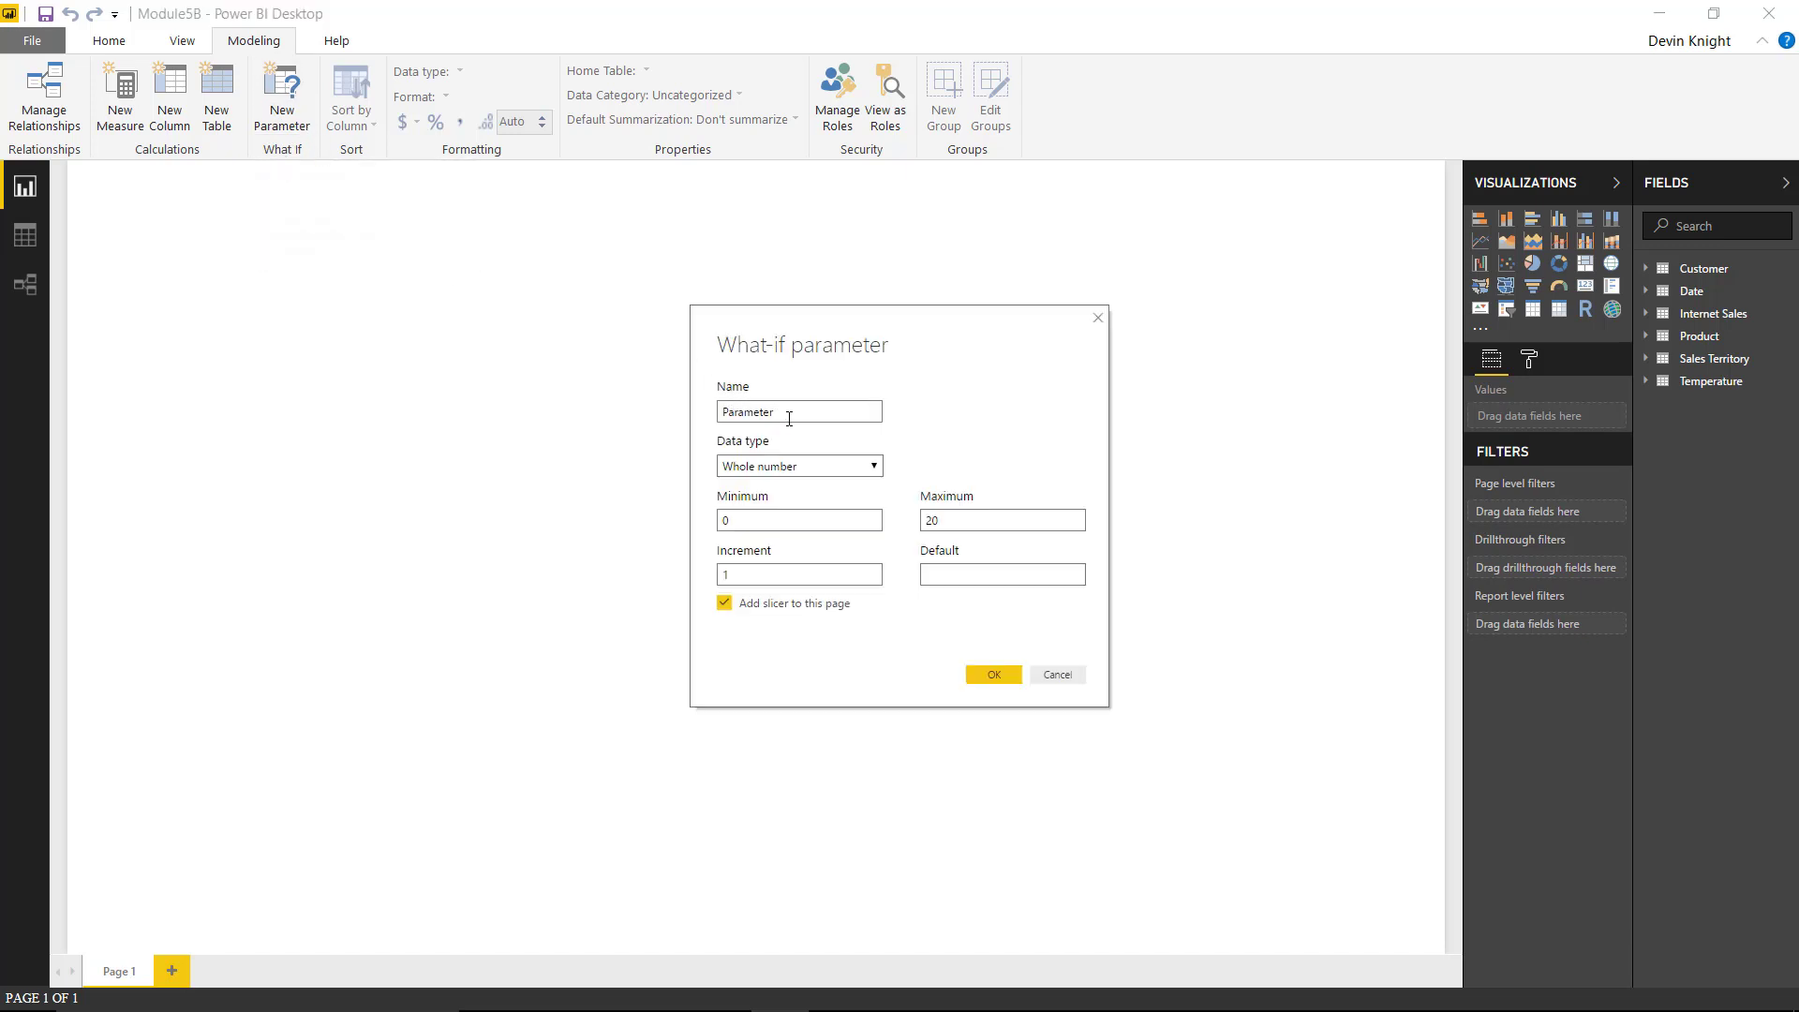
left_click_drag(828, 412, 703, 414)
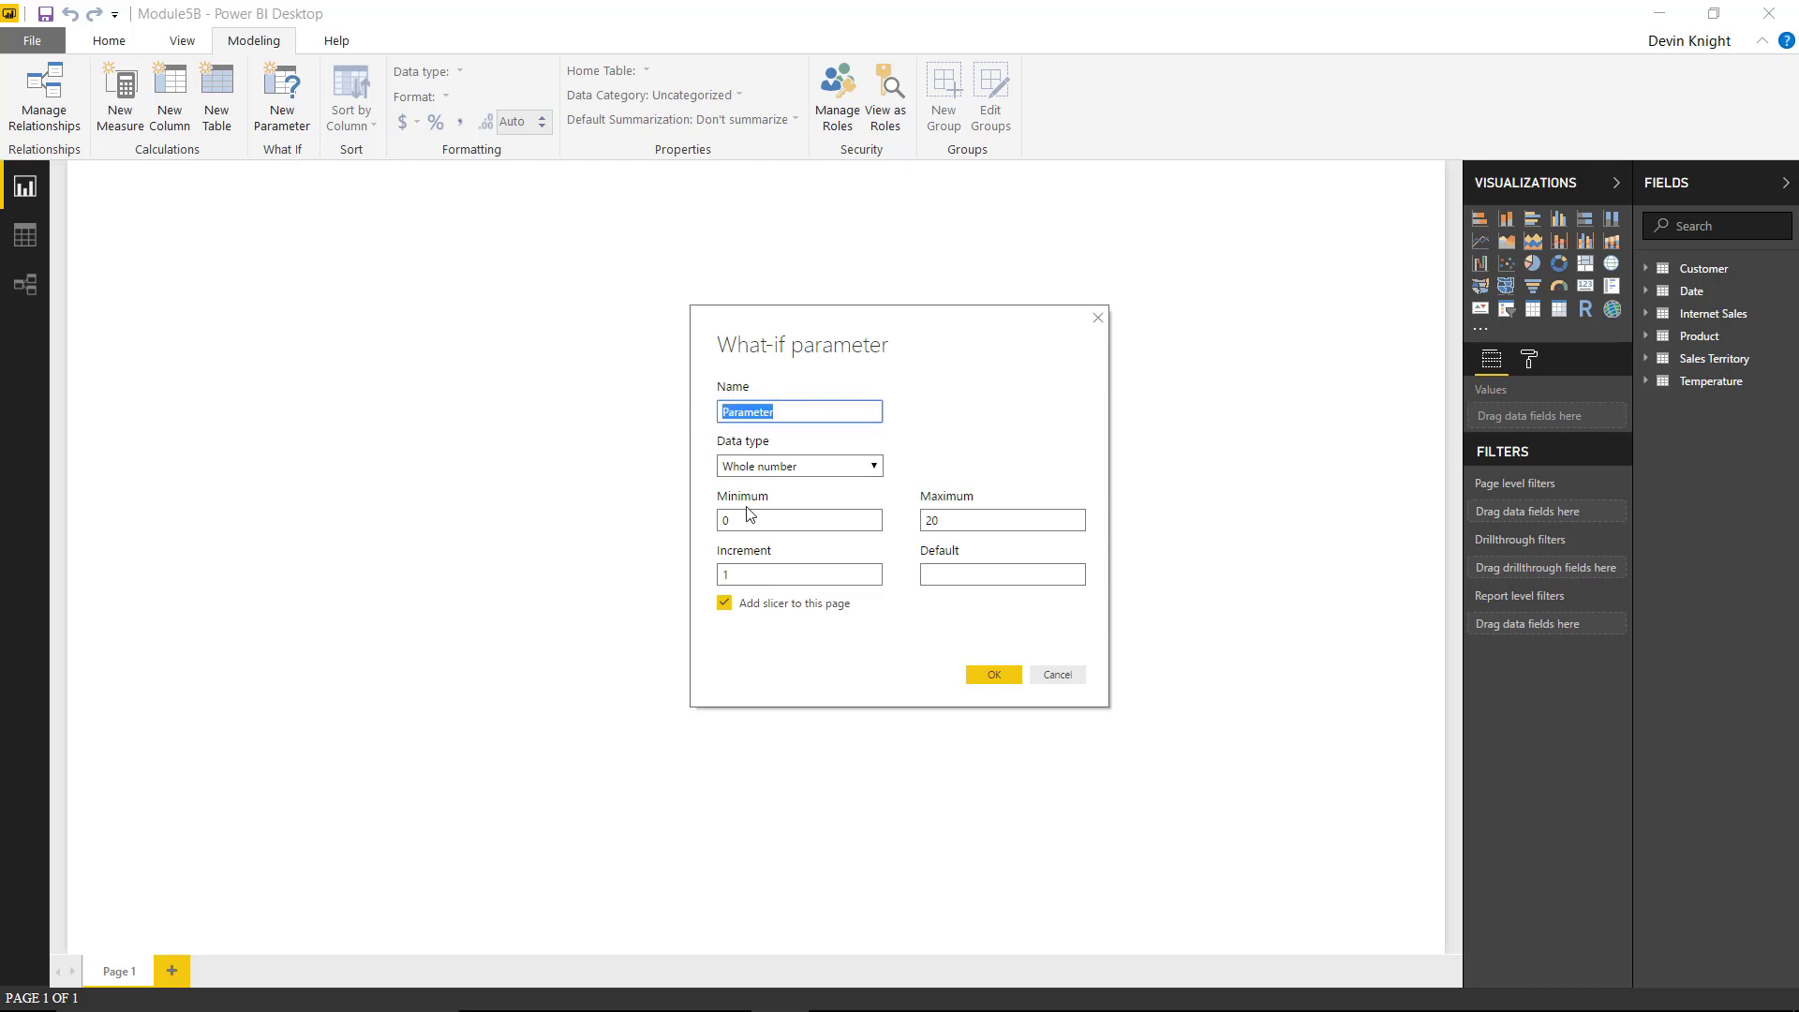
type("Discount %")
left_click(875, 465)
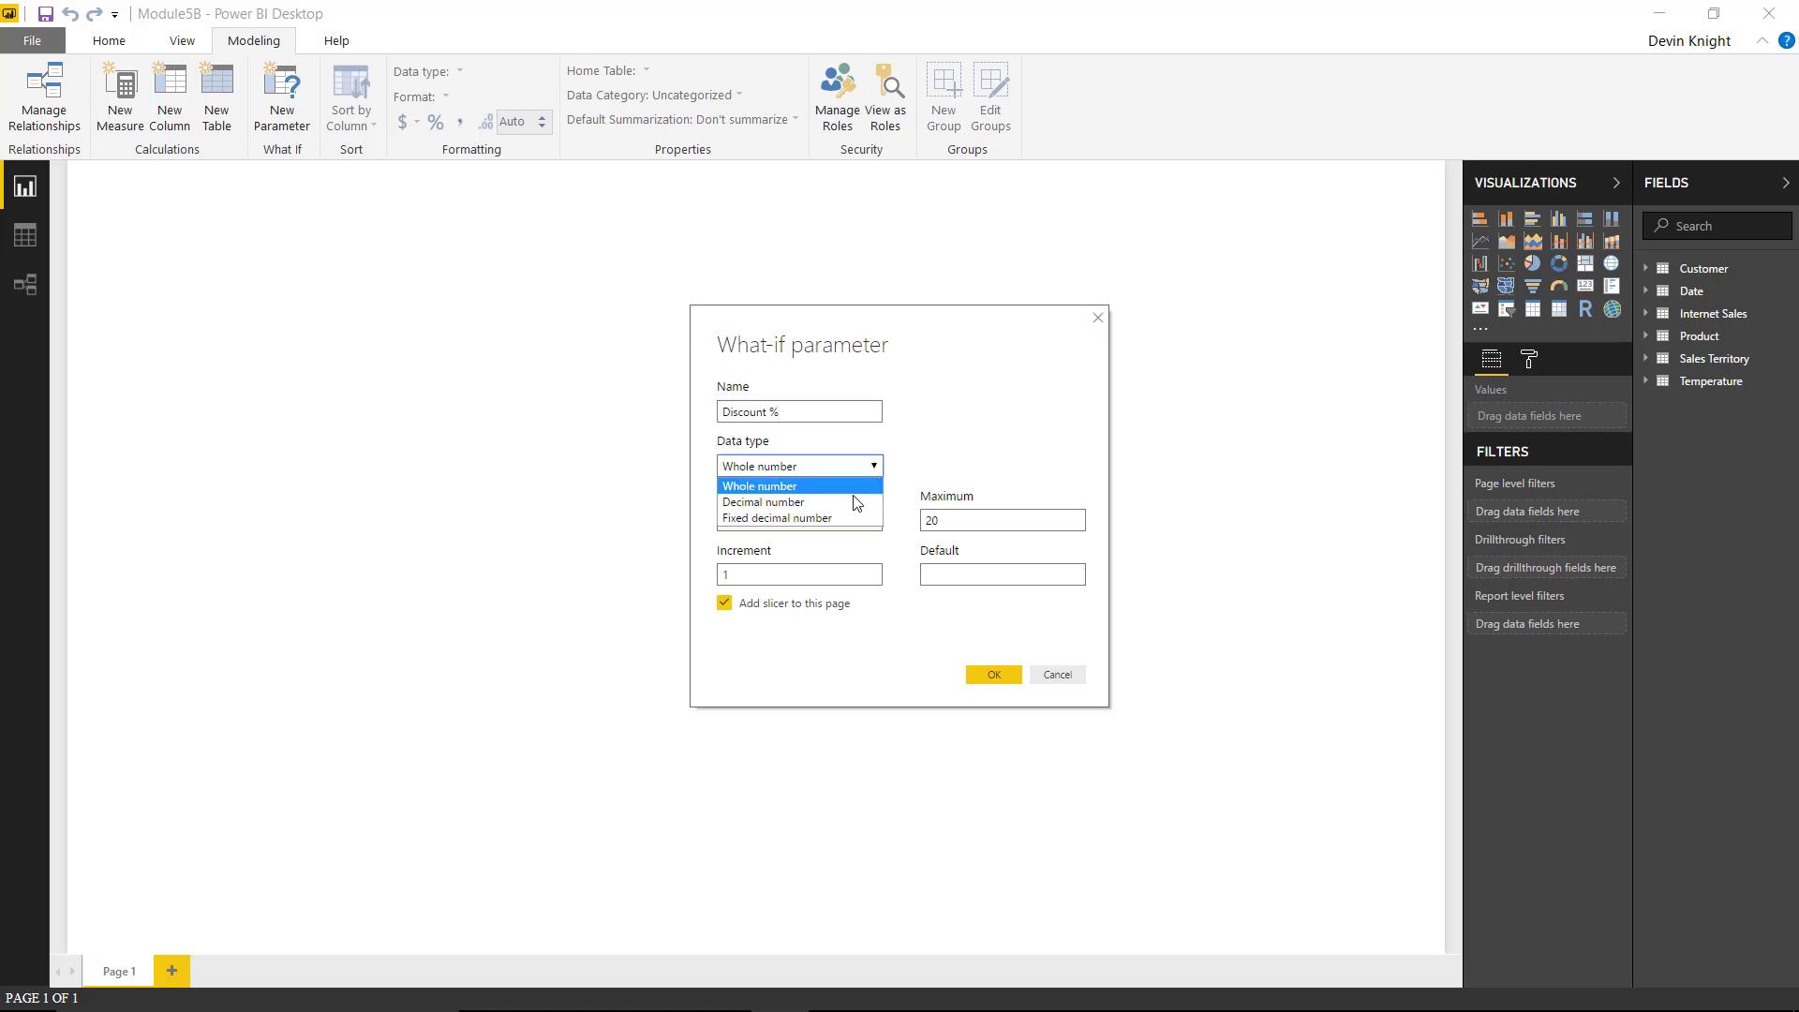
left_click(843, 499)
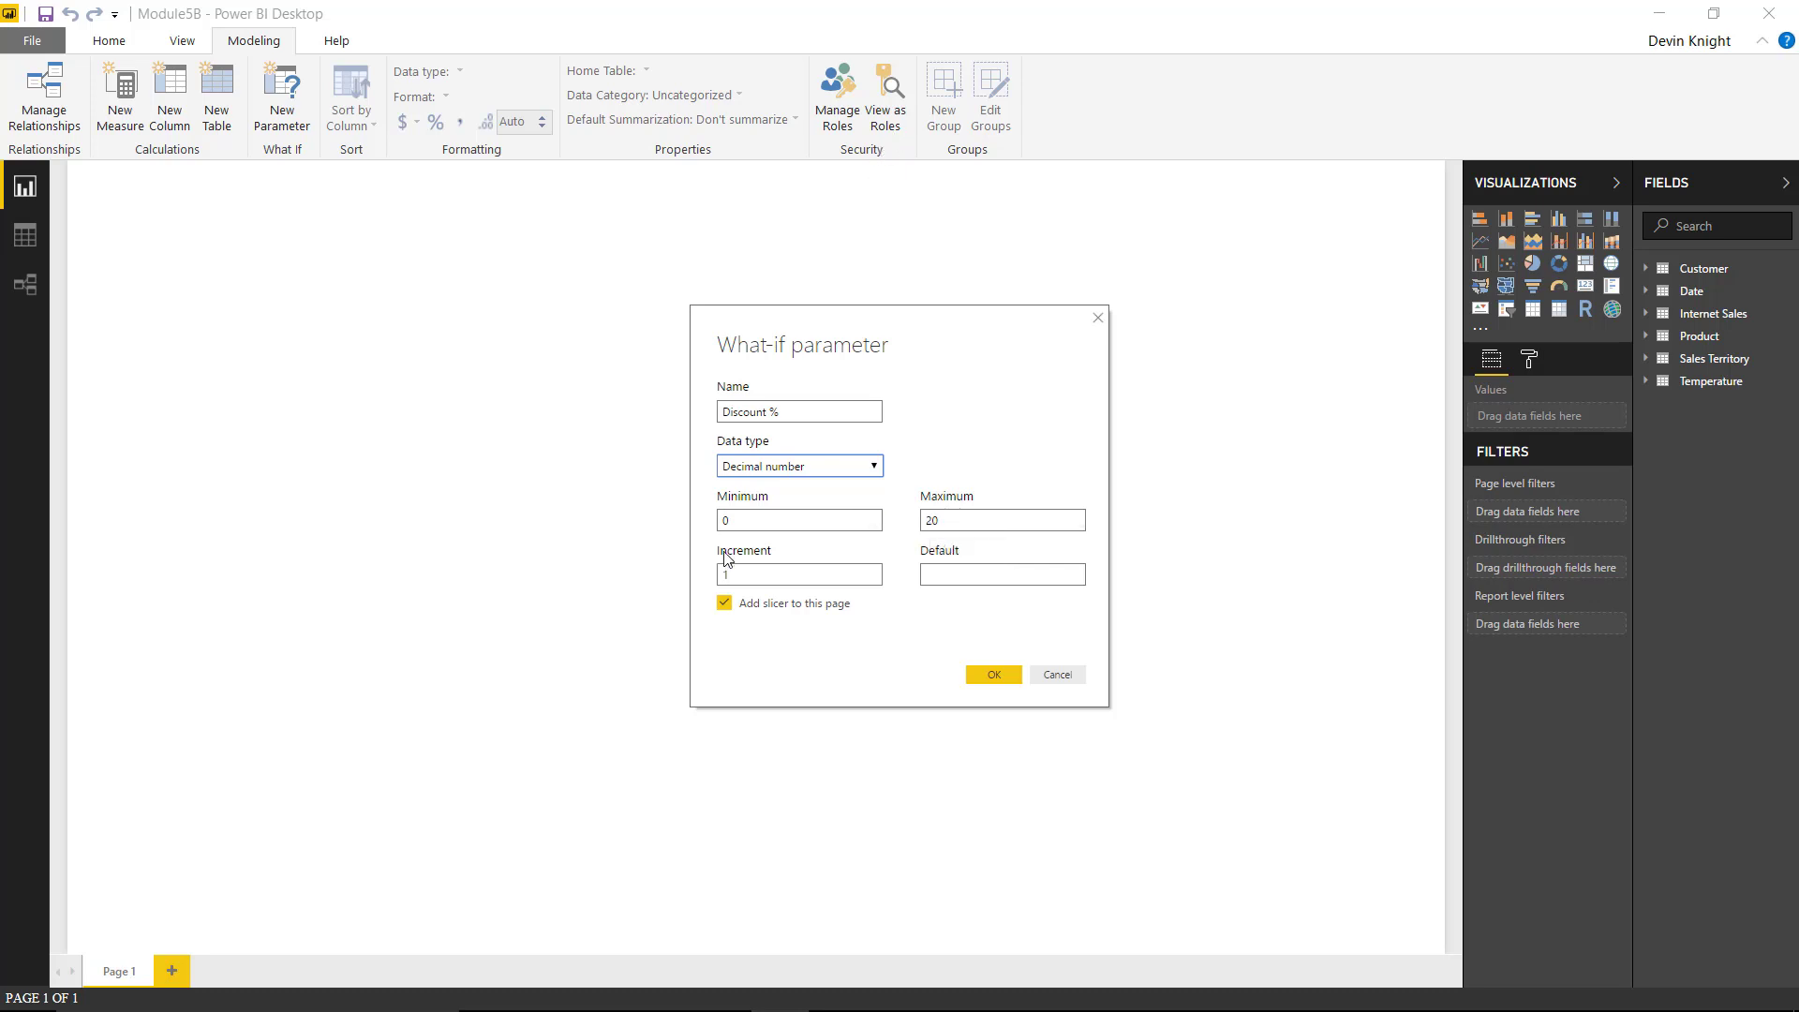
- Set the parameter's maximum to 0.50 and increment to 0.05, leave the default empty, and create it with a slicer on the page
double_click(963, 521)
type("0.5")
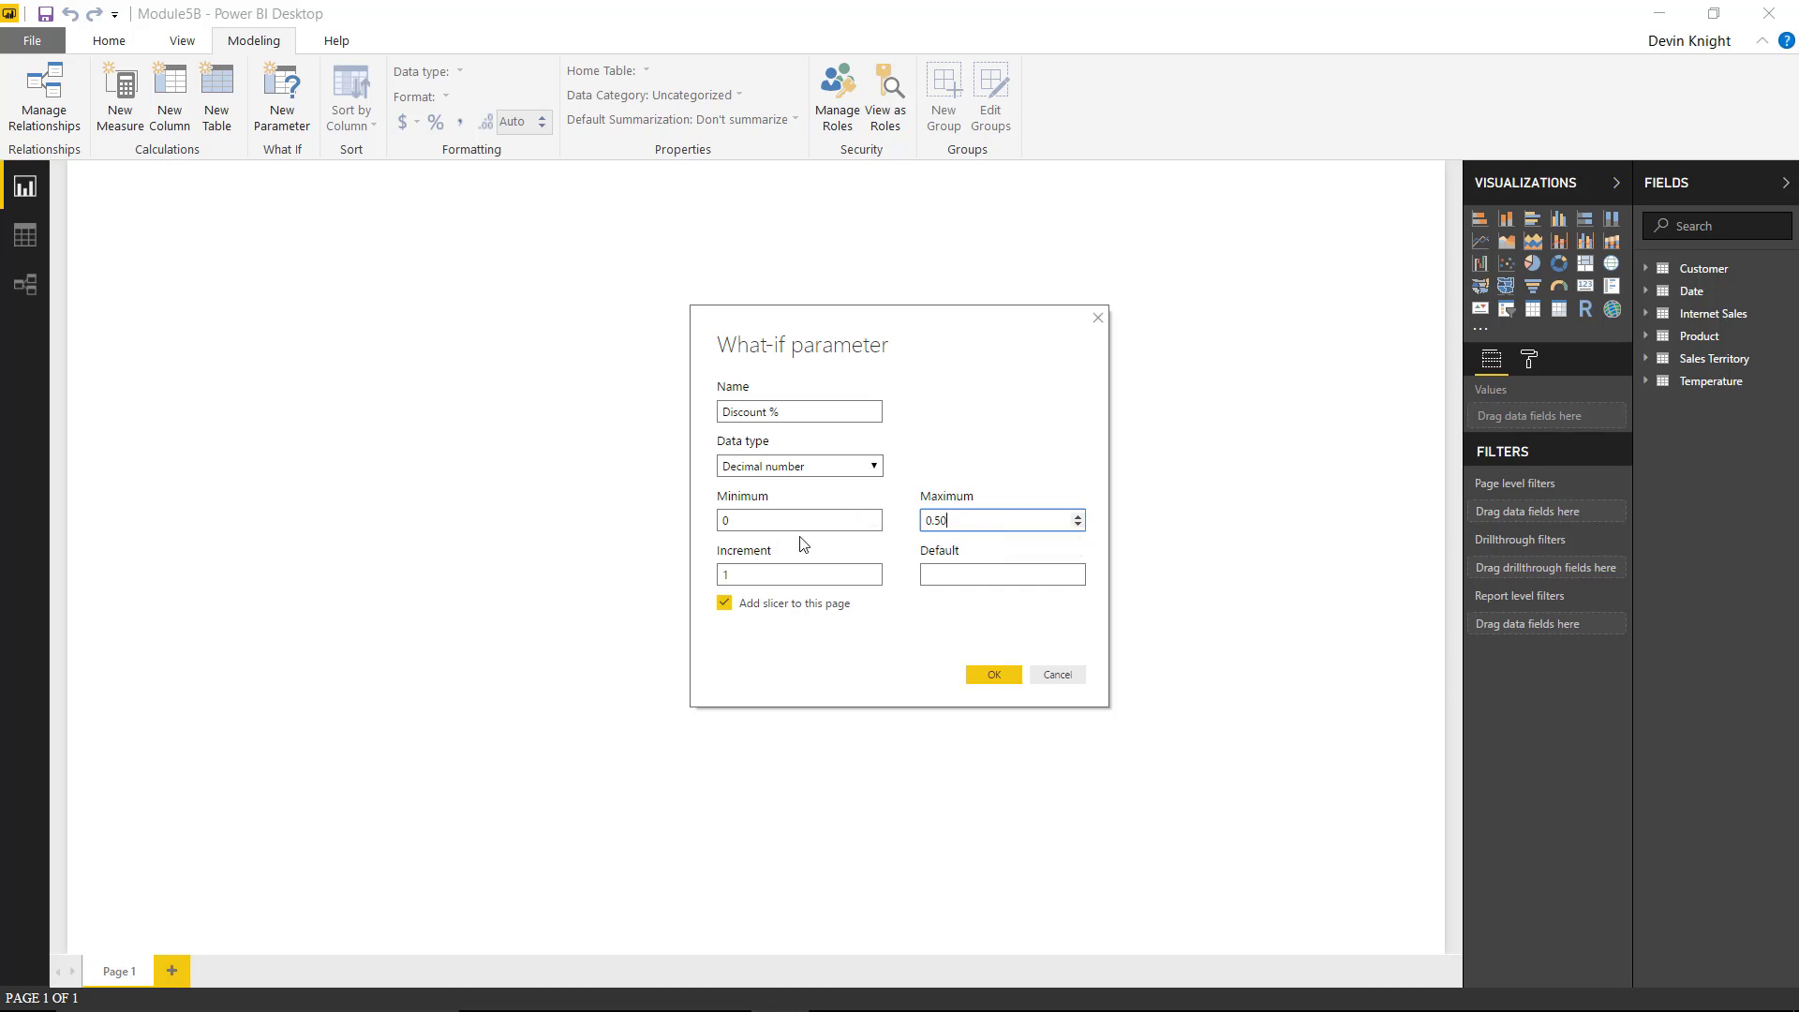
left_click(830, 568)
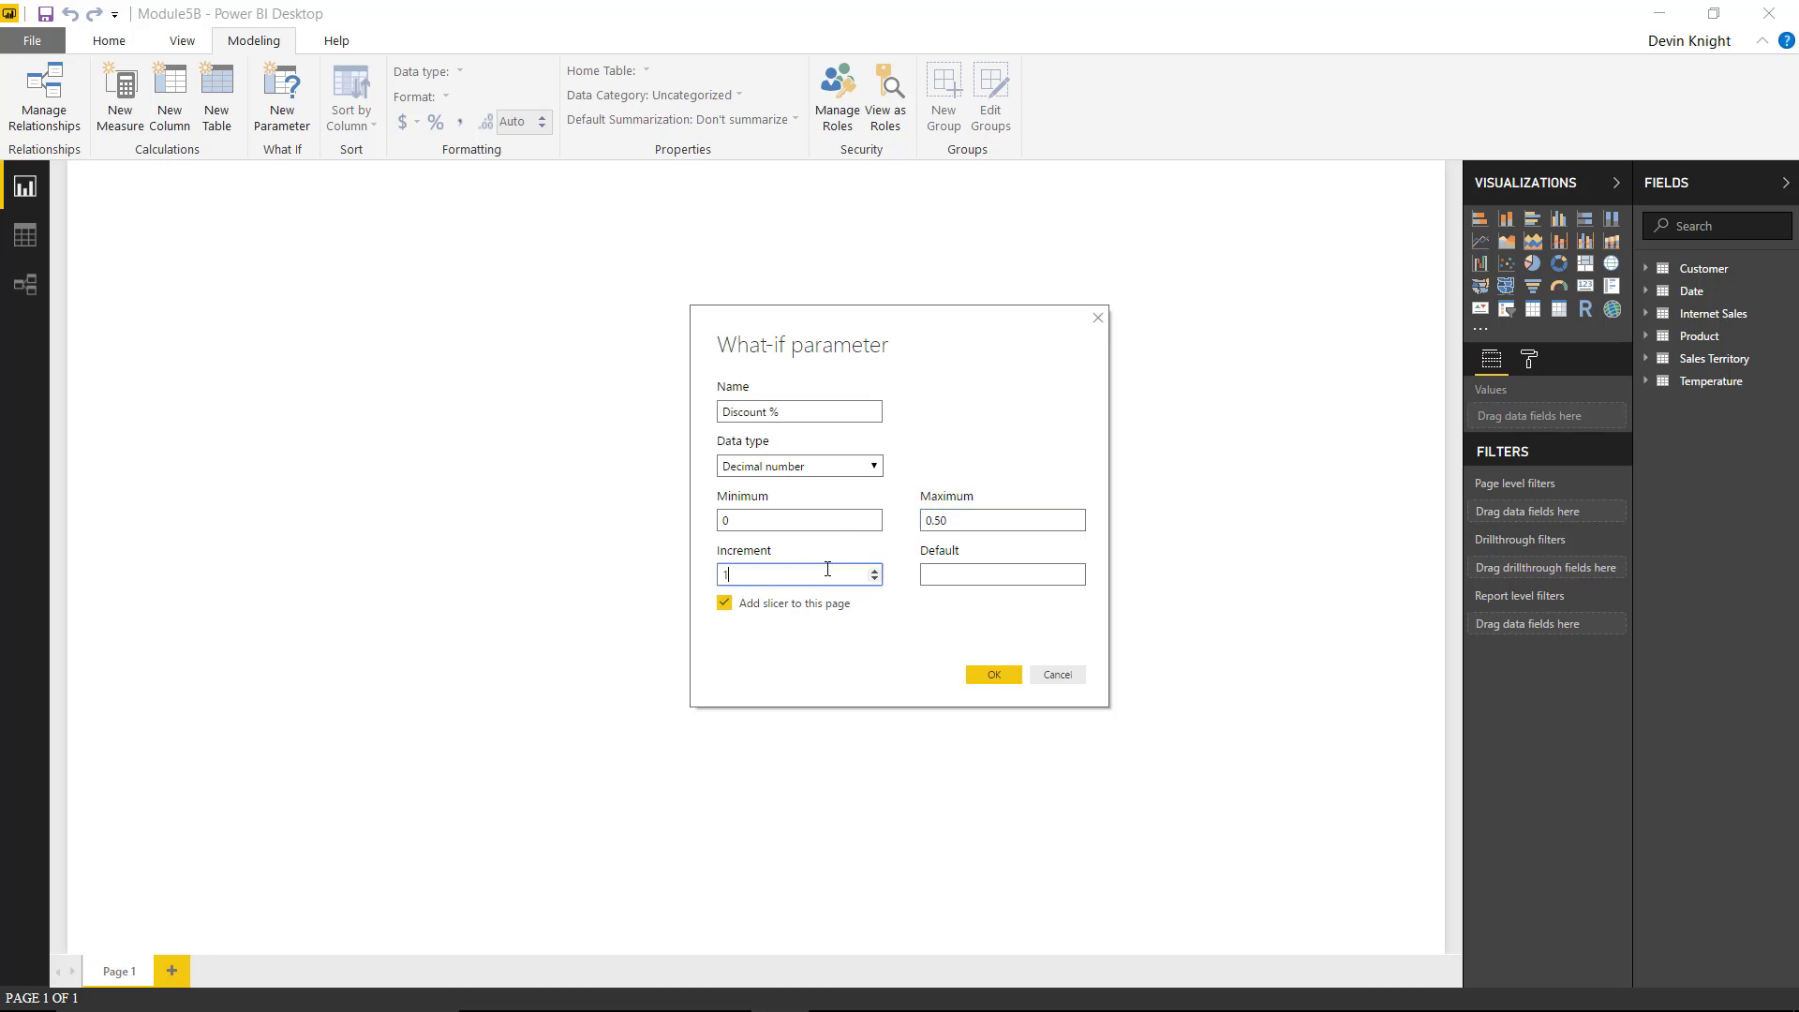
double_click(733, 585)
type("0.05")
left_click(950, 572)
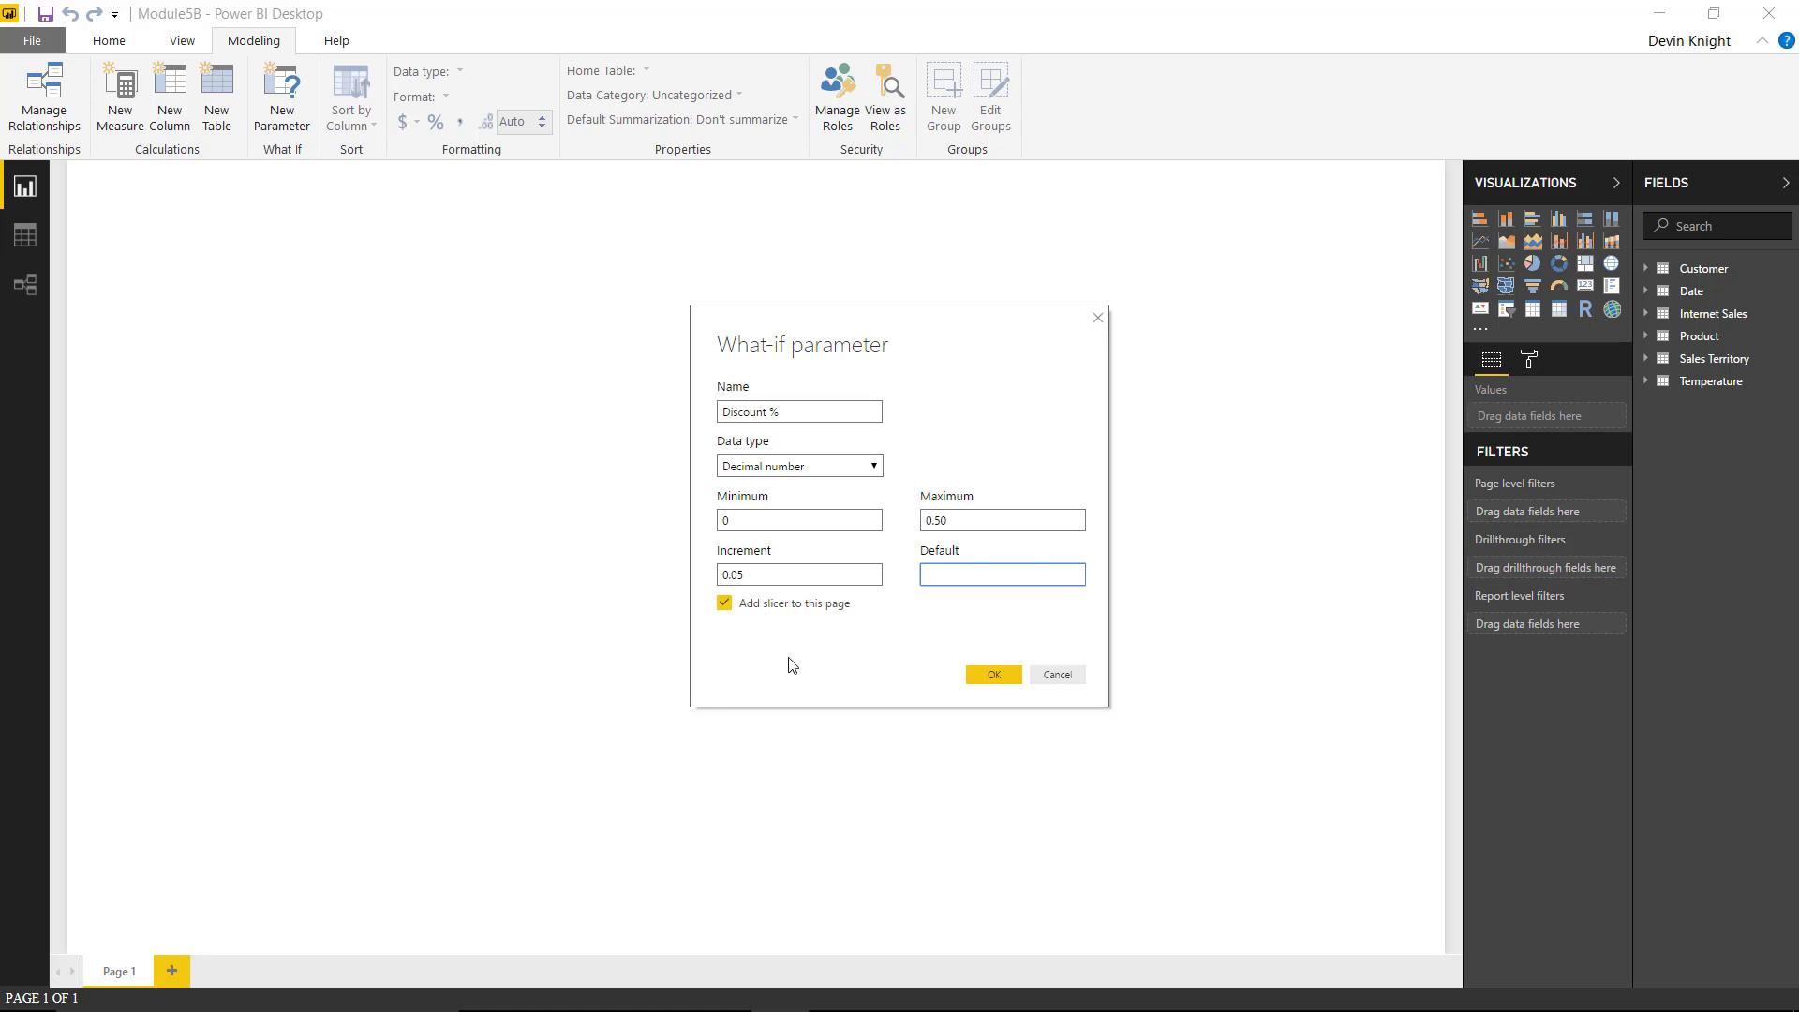
left_click(995, 674)
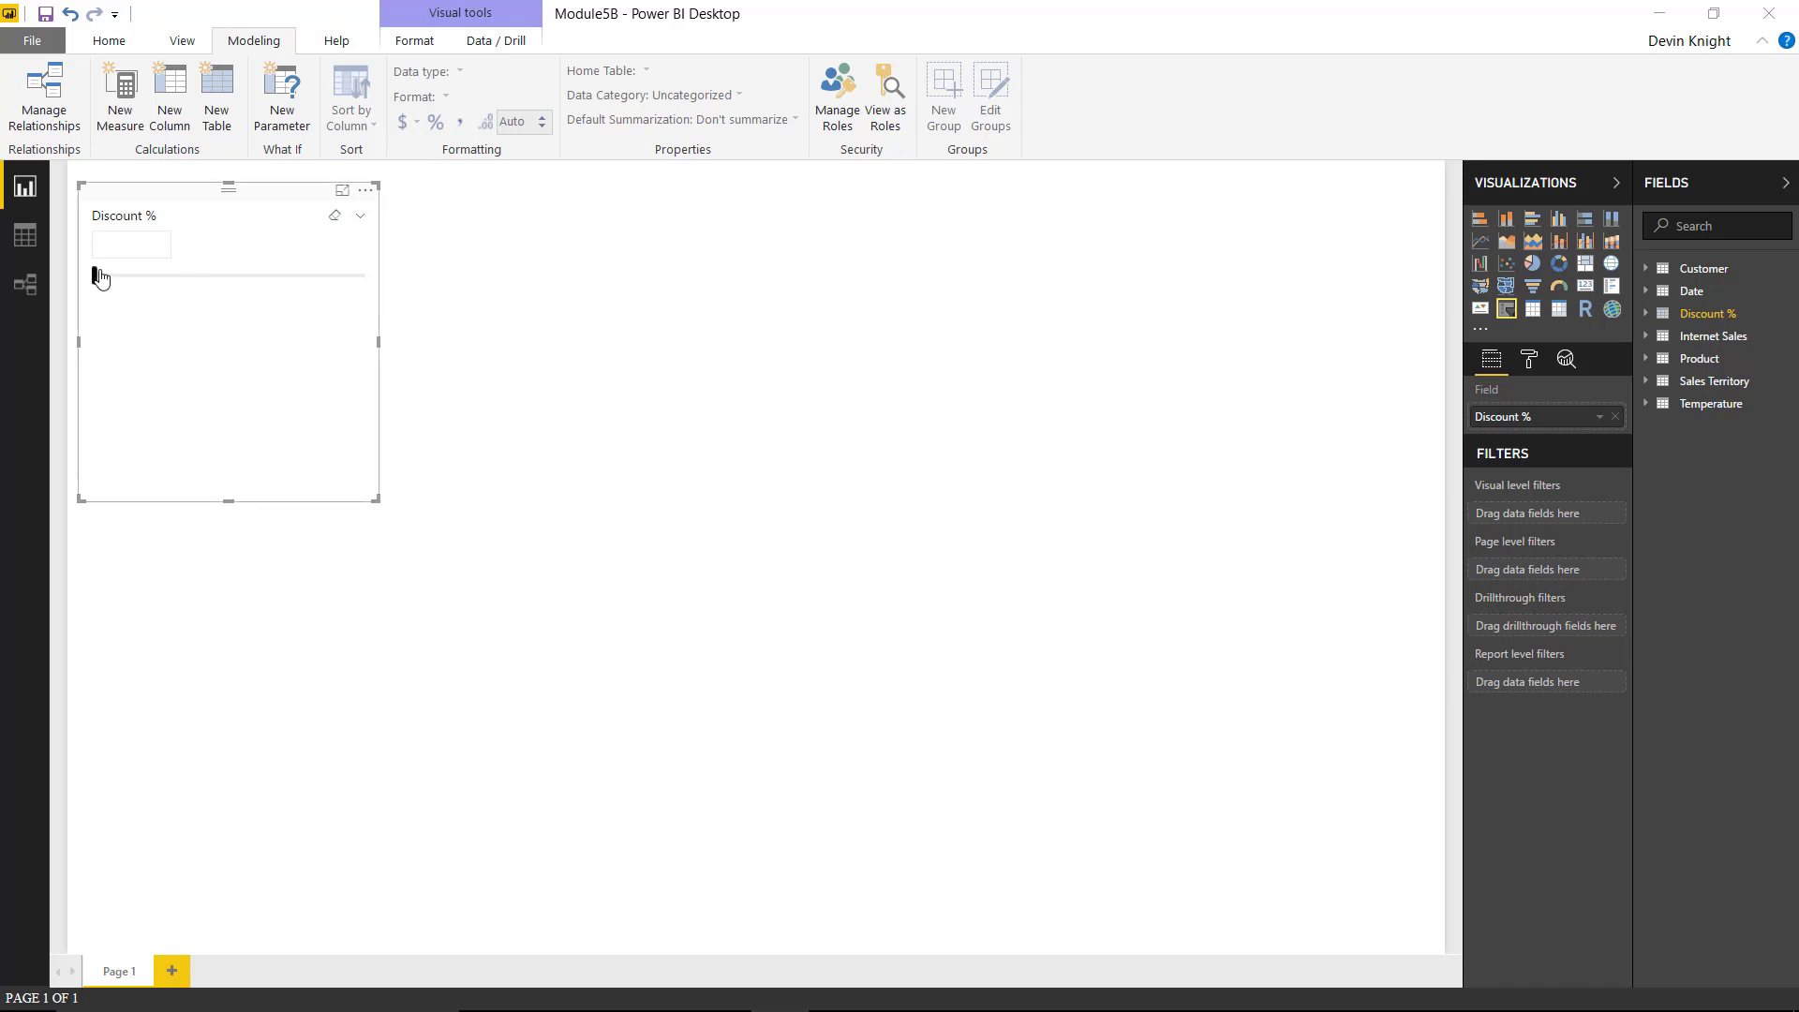
- Set the Discount % slicer to its minimum value of 0.00 and reduce the height of the slicer visual
mouse_move(104, 277)
left_mouse_down()
mouse_move(385, 285)
mouse_move(201, 312)
mouse_move(230, 275)
mouse_move(125, 281)
mouse_move(271, 310)
mouse_move(103, 308)
left_mouse_up()
left_click_drag(226, 510, 281, 318)
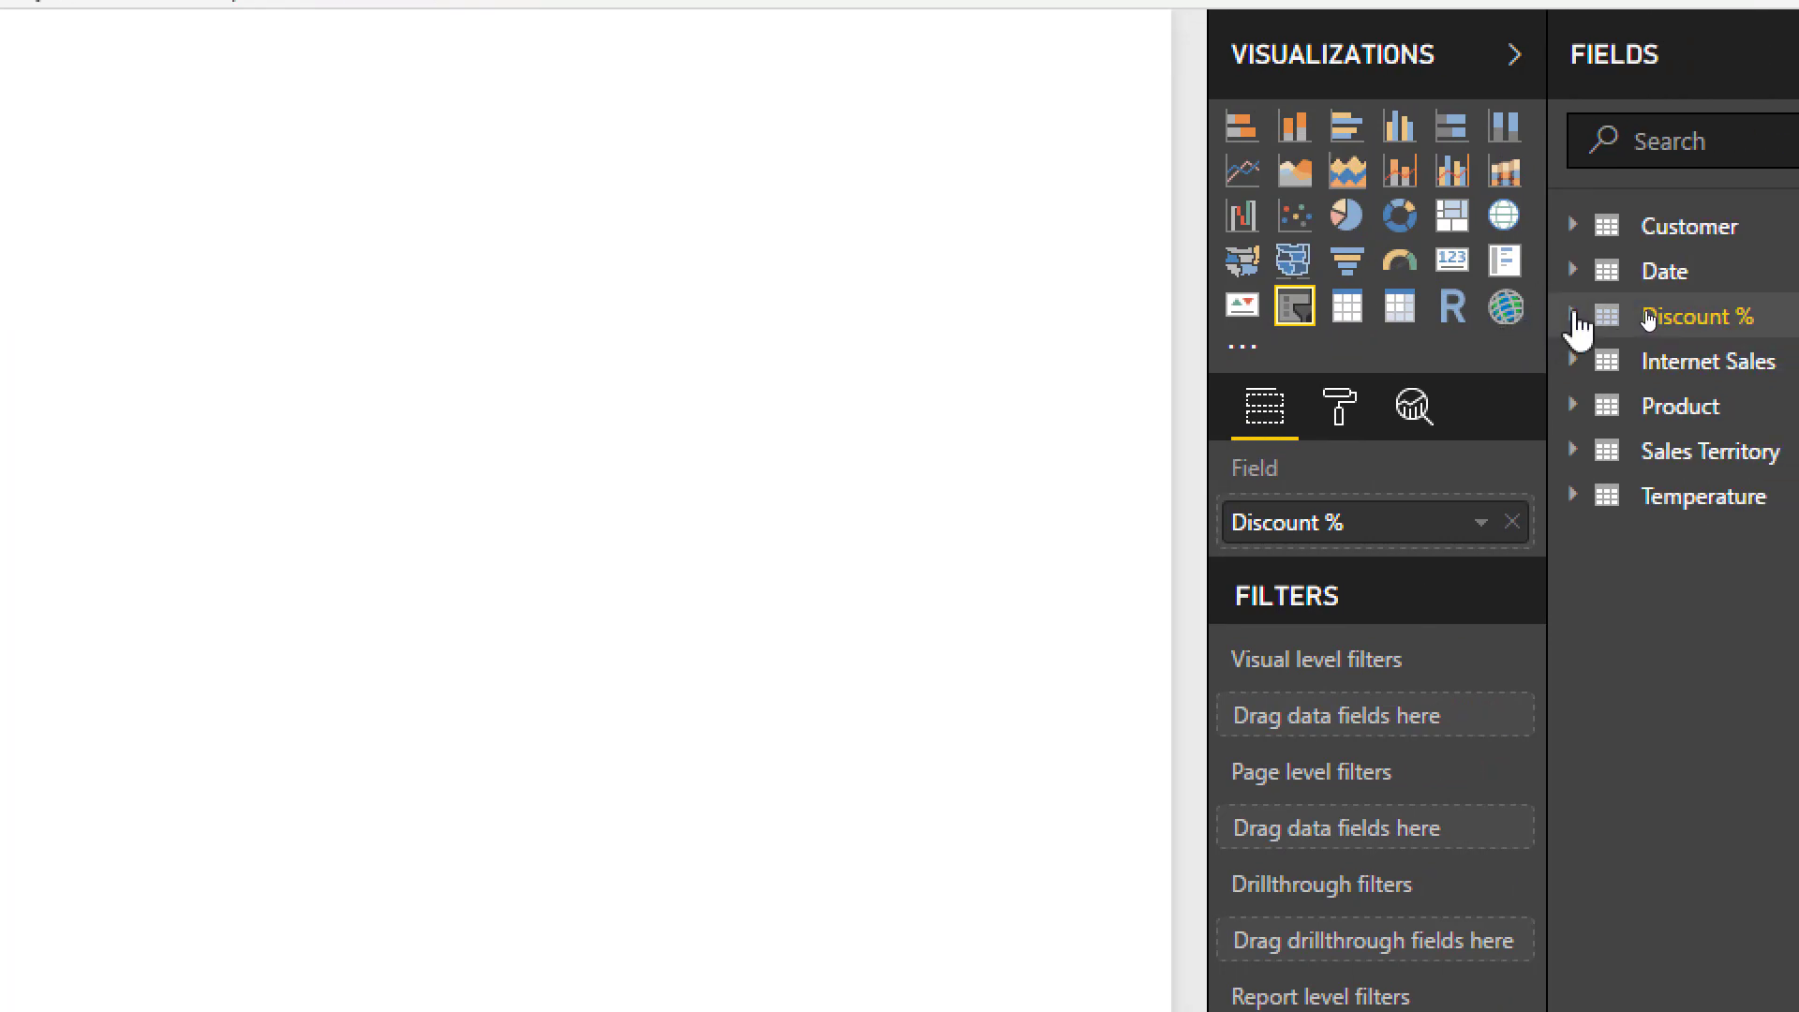
- Inspect the formulas of the two Discount % fields, and place the Discount % table beside Sales Territory in the relationship diagram
left_click(1577, 319)
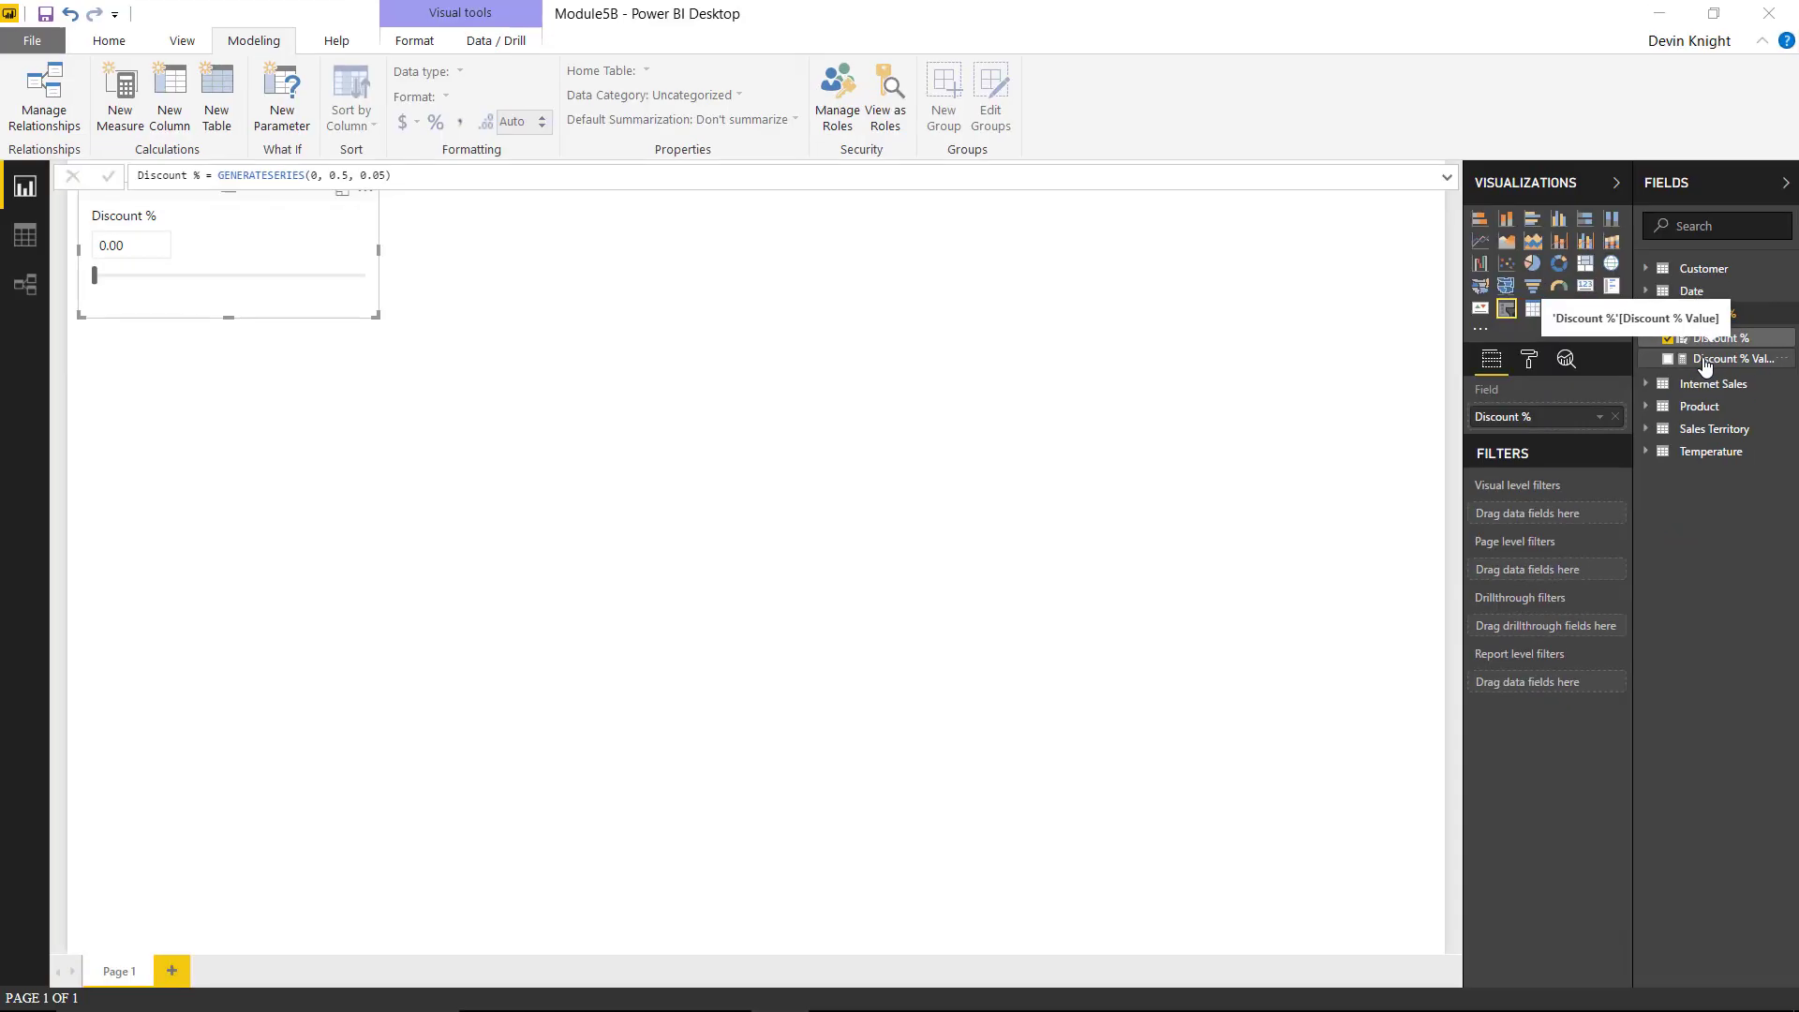
left_click(1610, 419)
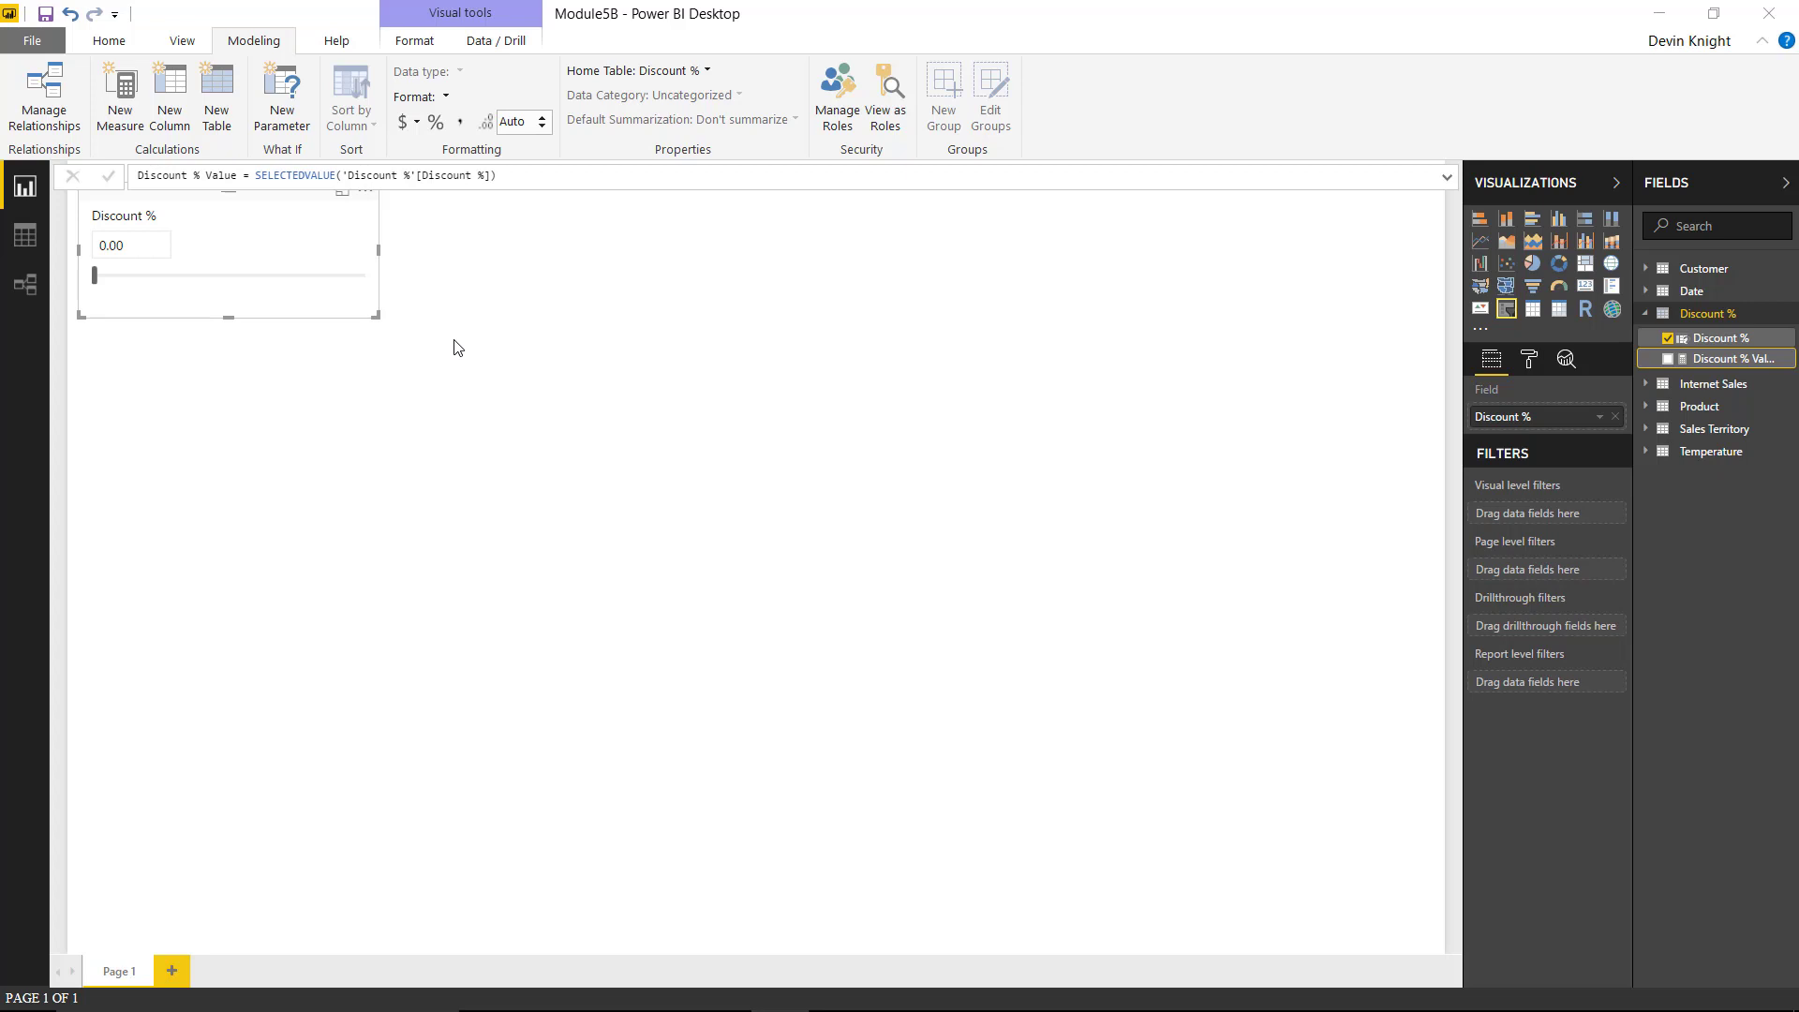
left_click(25, 290)
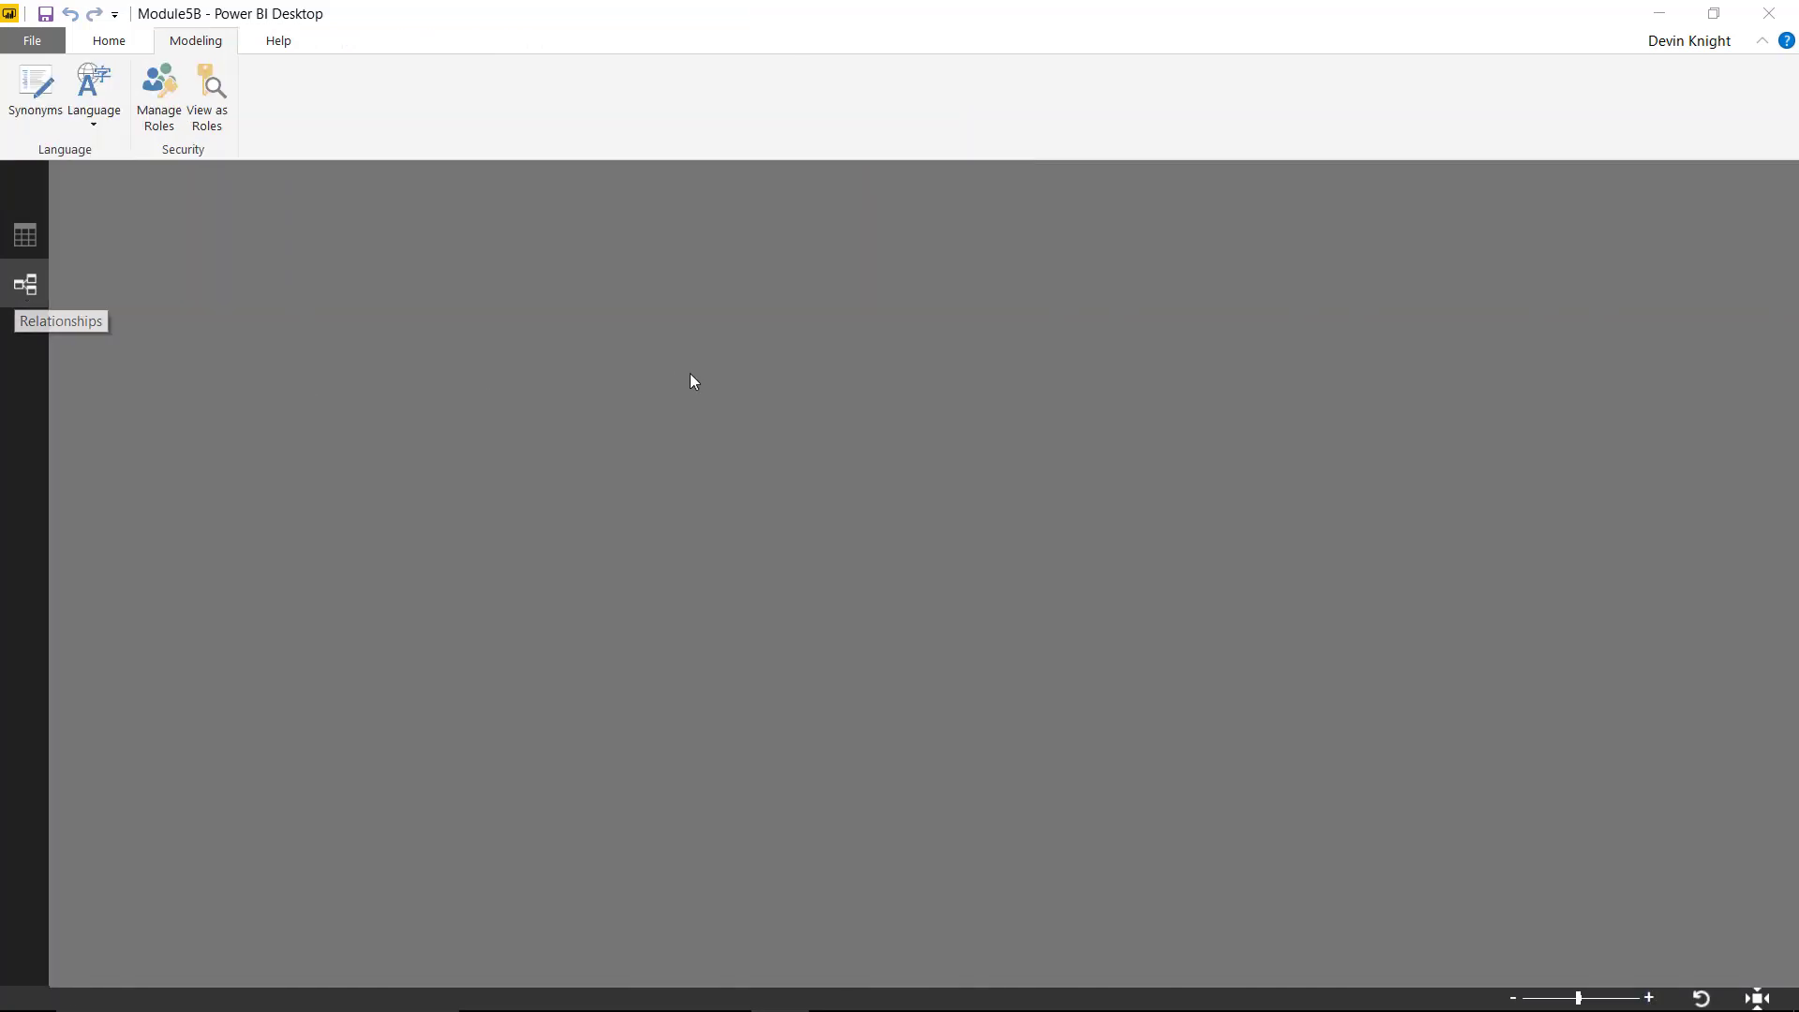
left_click_drag(1490, 487, 920, 216)
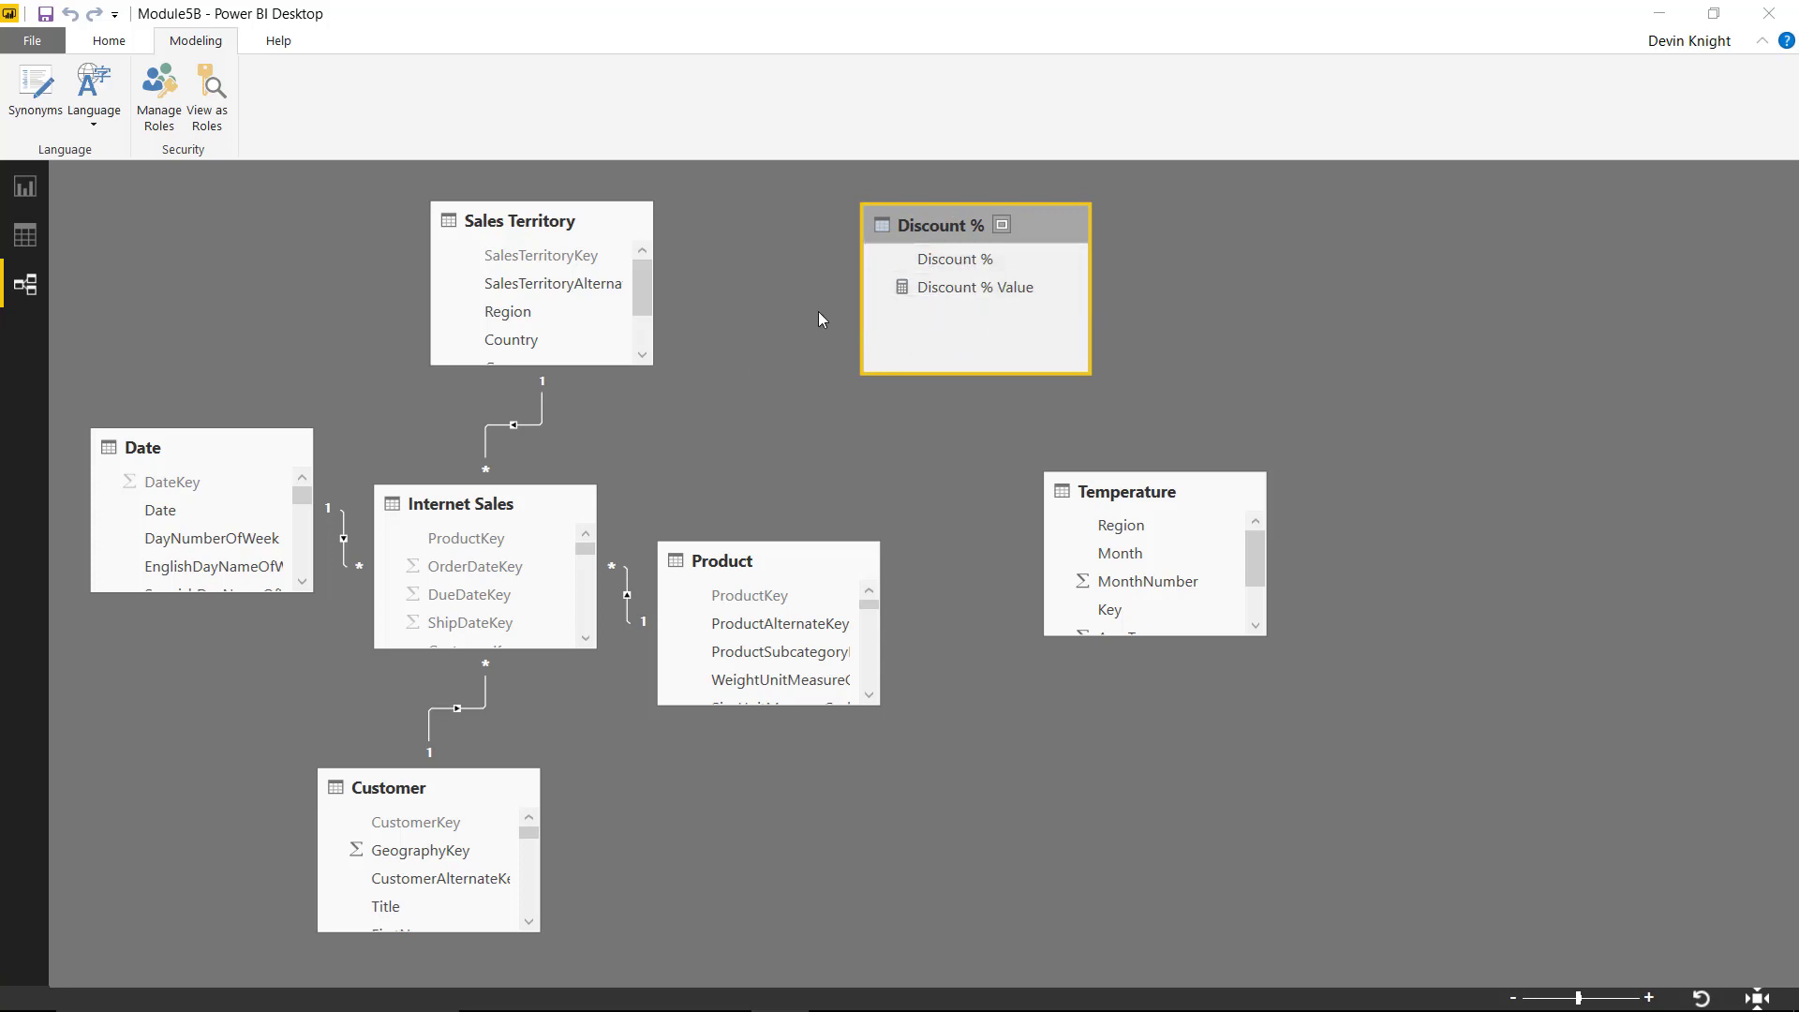
- Format the Discount % column as a percentage with 0 decimal places in its data table, and check the slicer on the report page
left_click(26, 235)
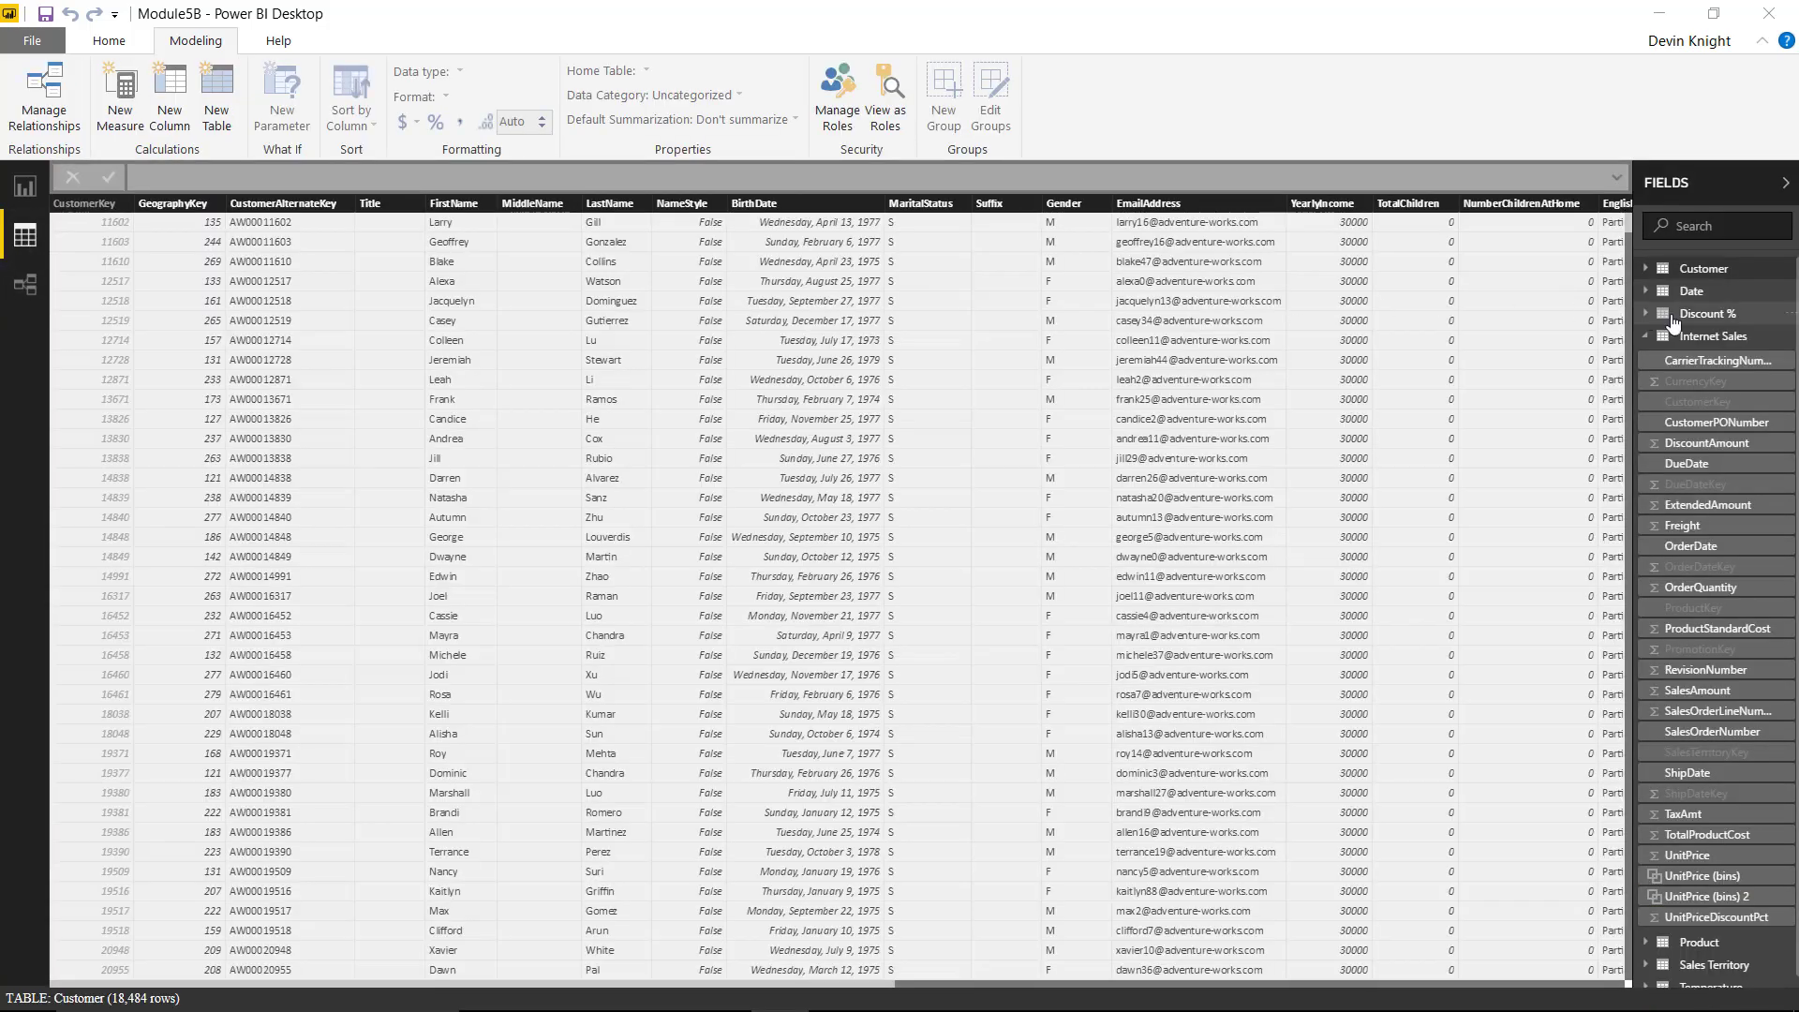
left_click(1707, 313)
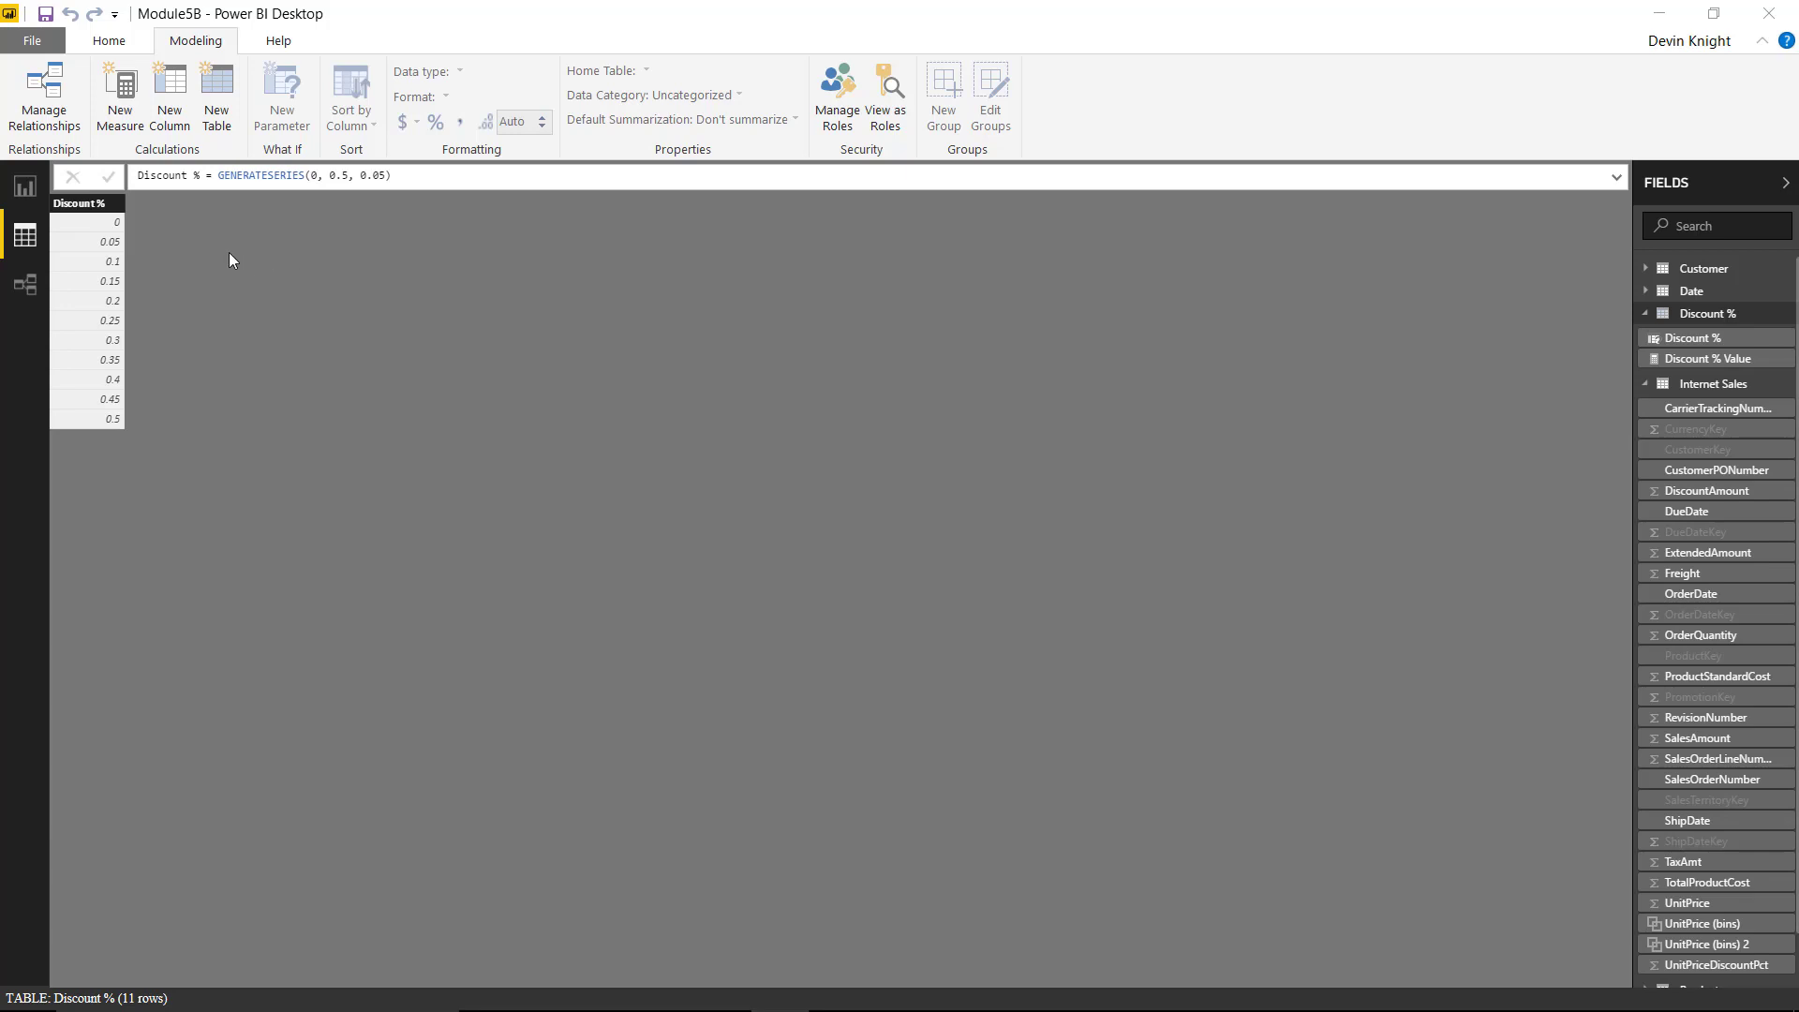
left_click(89, 205)
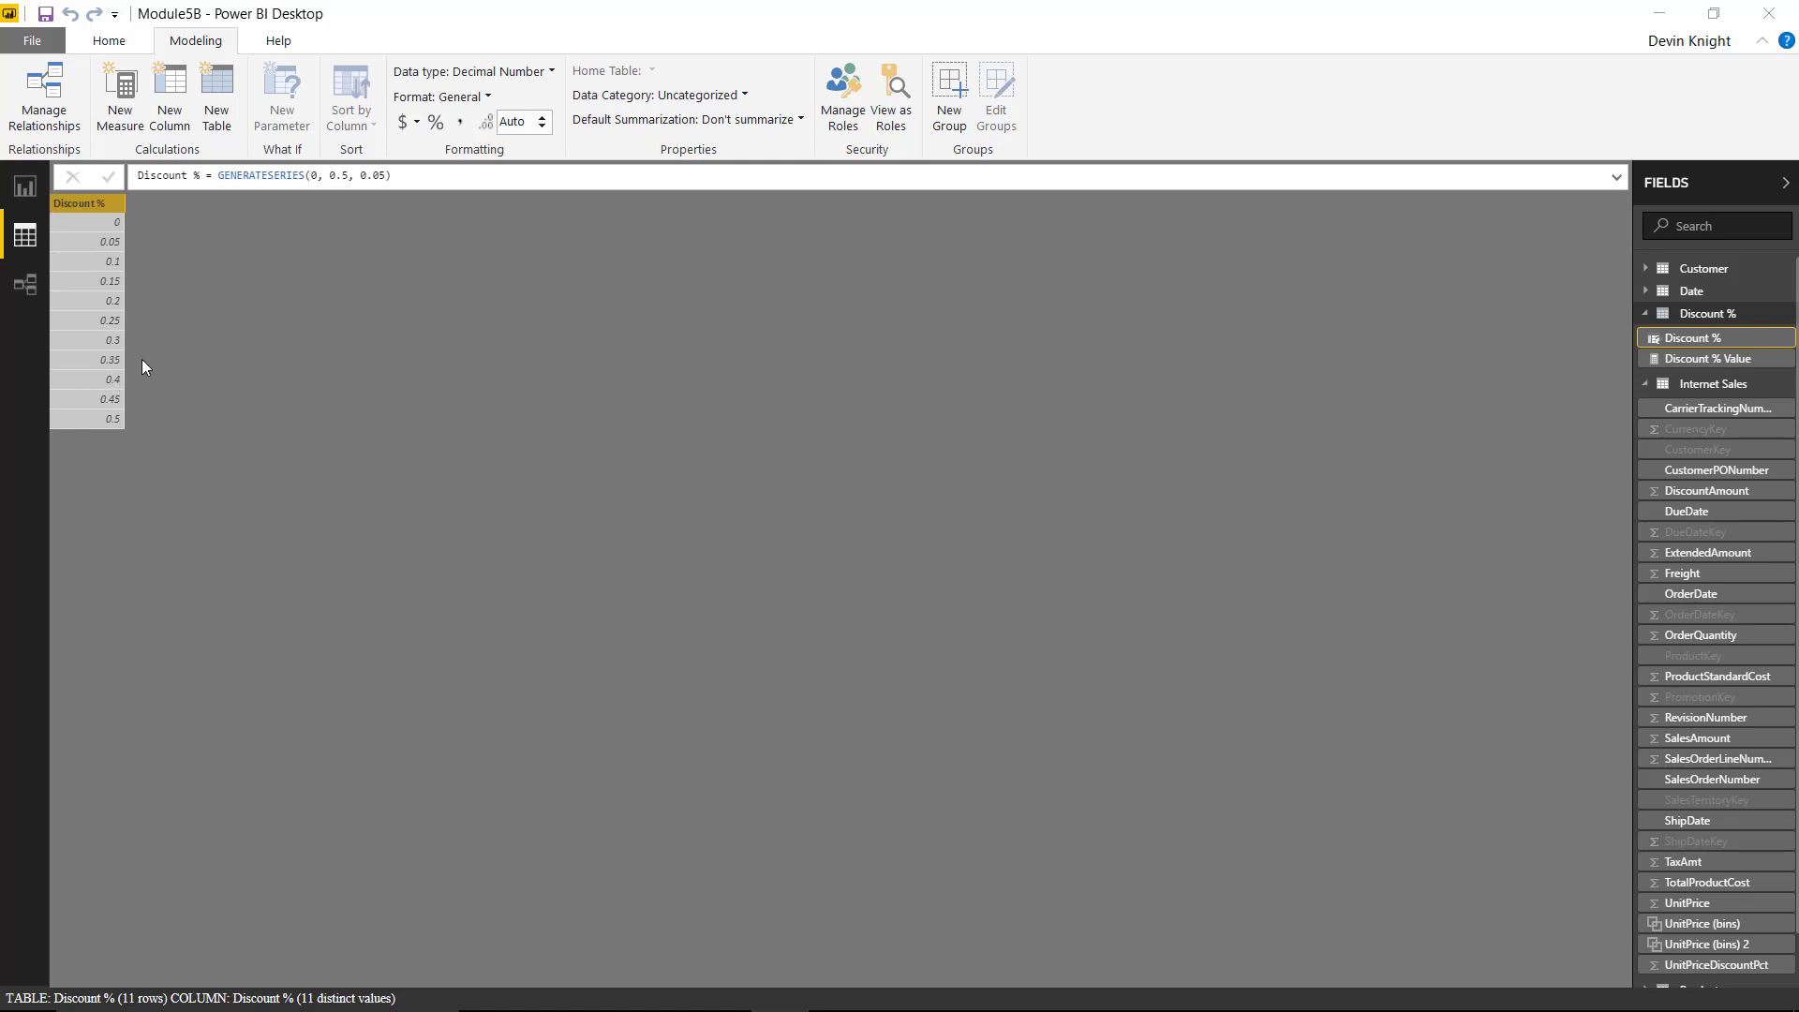
left_click(436, 123)
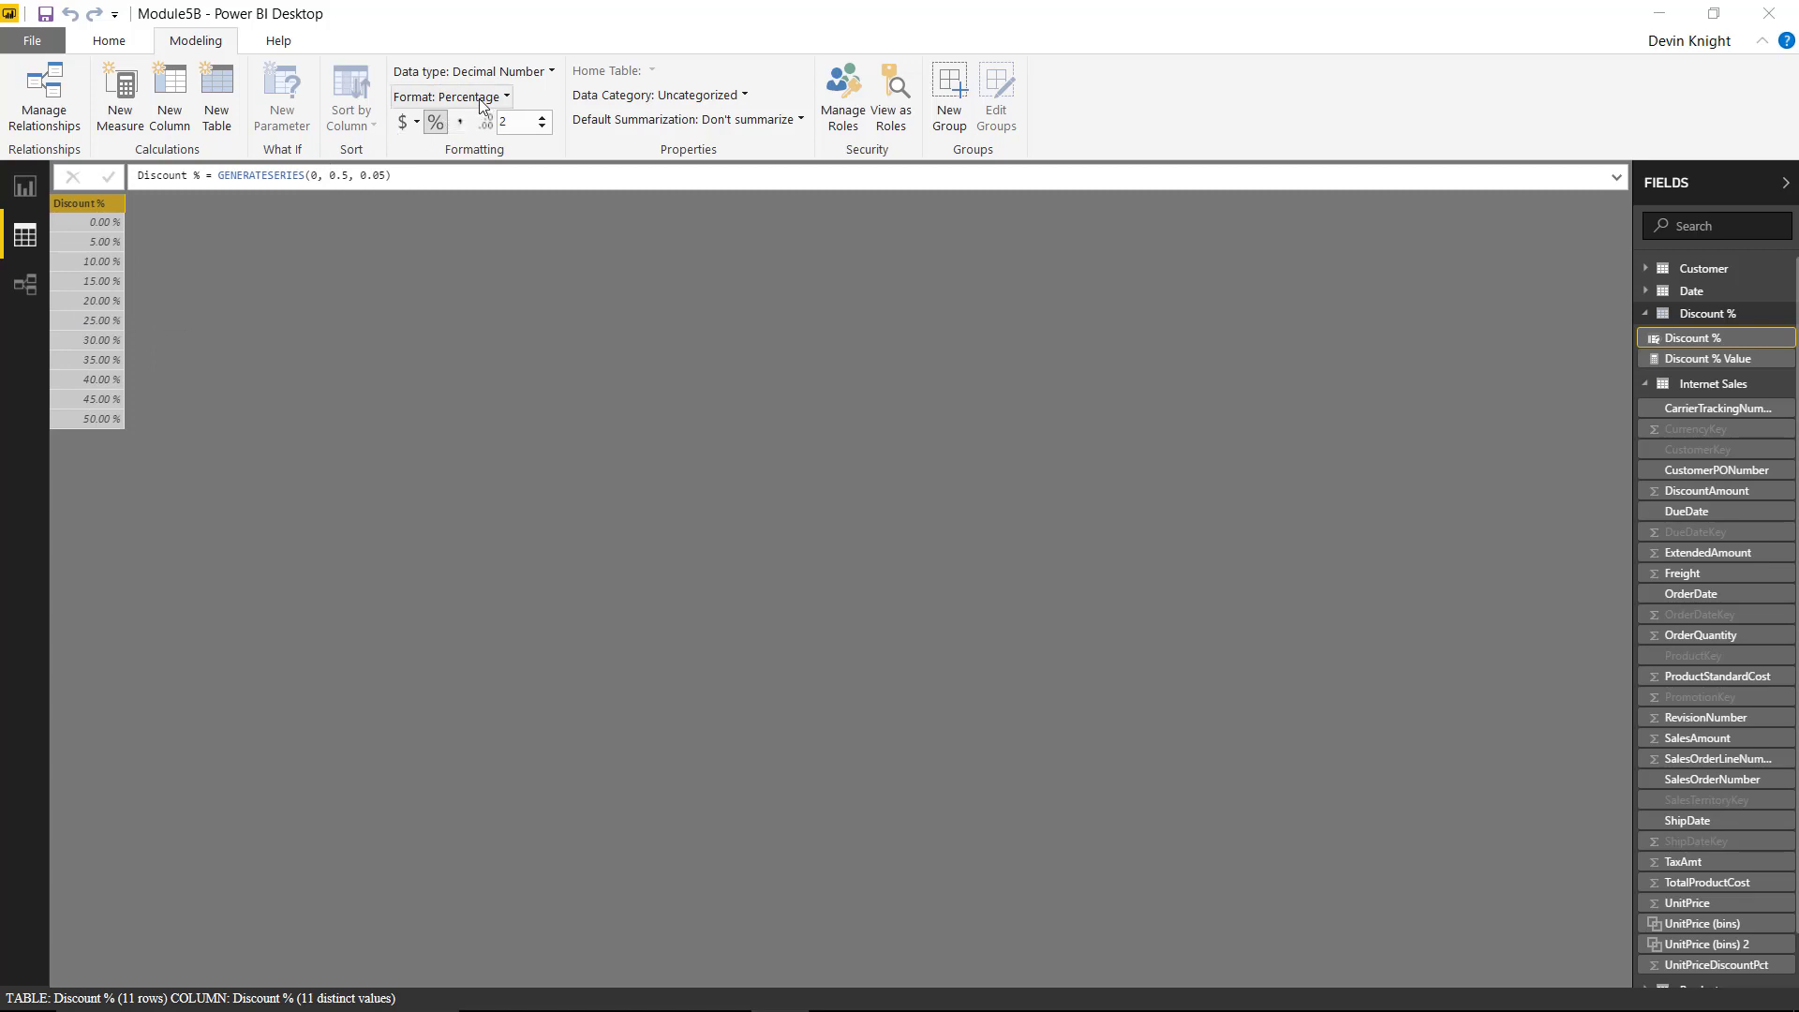
left_click(543, 127)
left_click(543, 127)
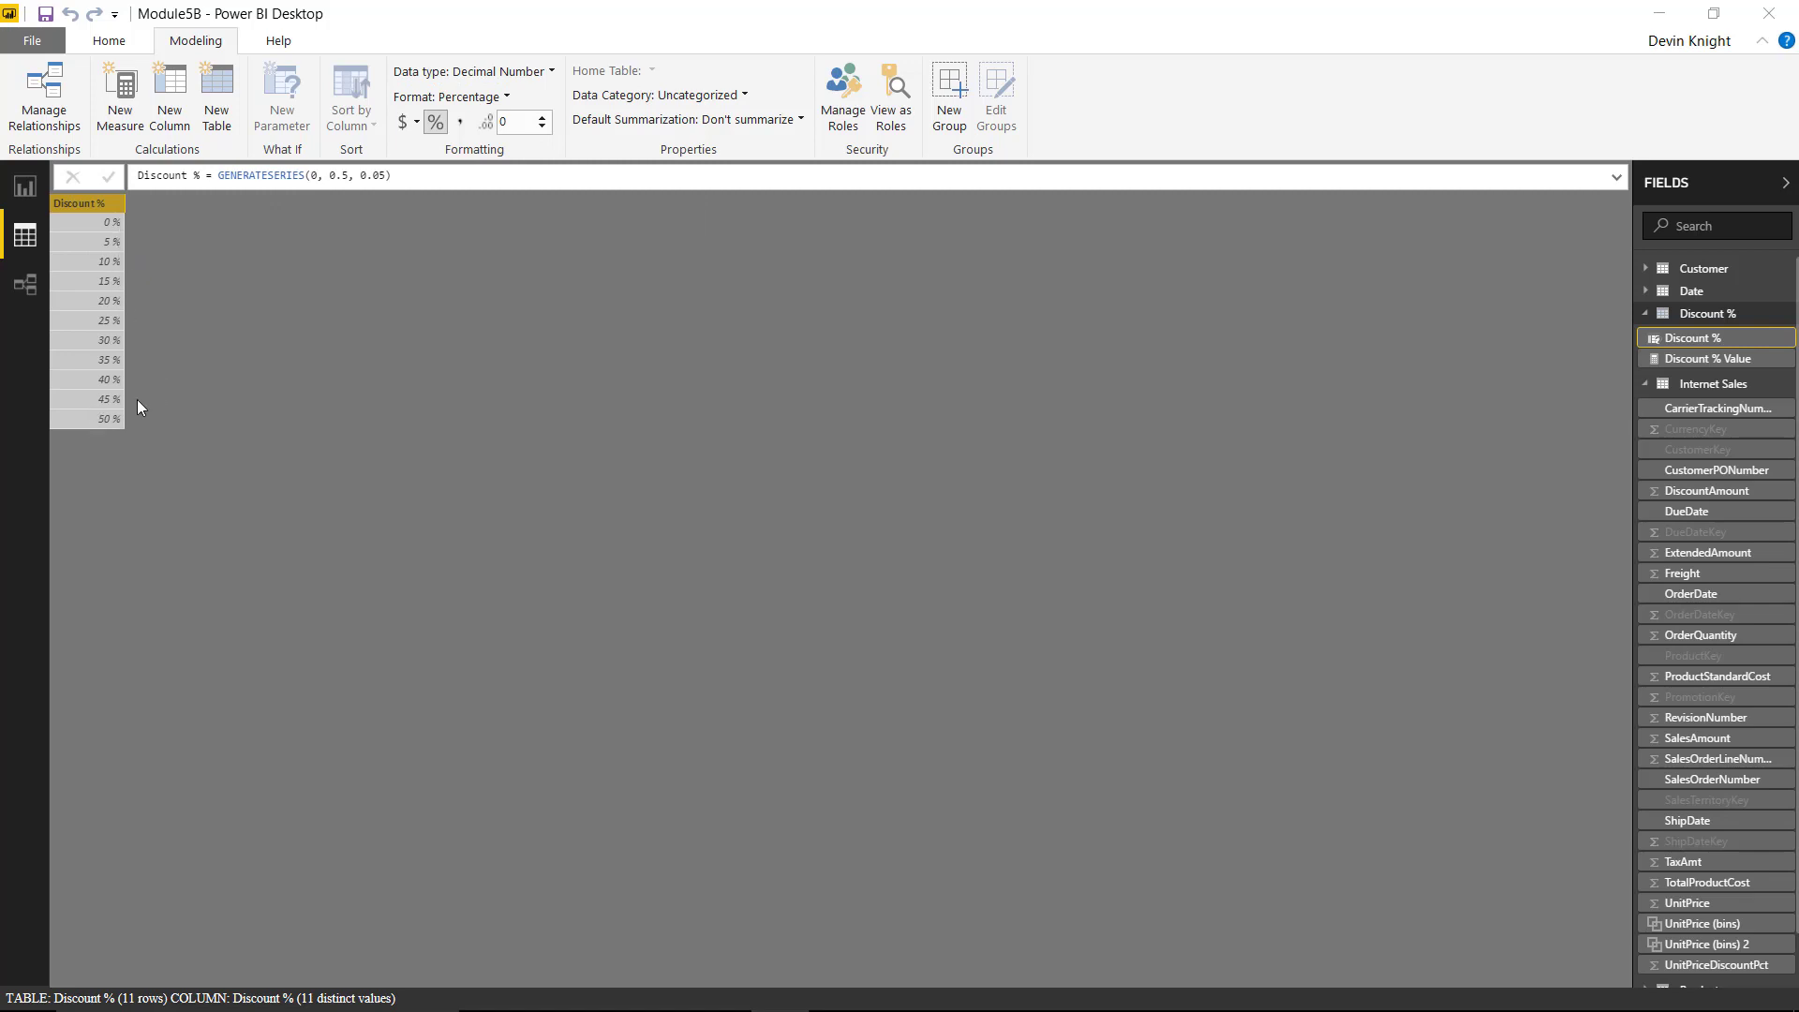
left_click(26, 188)
mouse_move(98, 275)
left_mouse_down()
mouse_move(319, 283)
mouse_move(100, 298)
left_mouse_up()
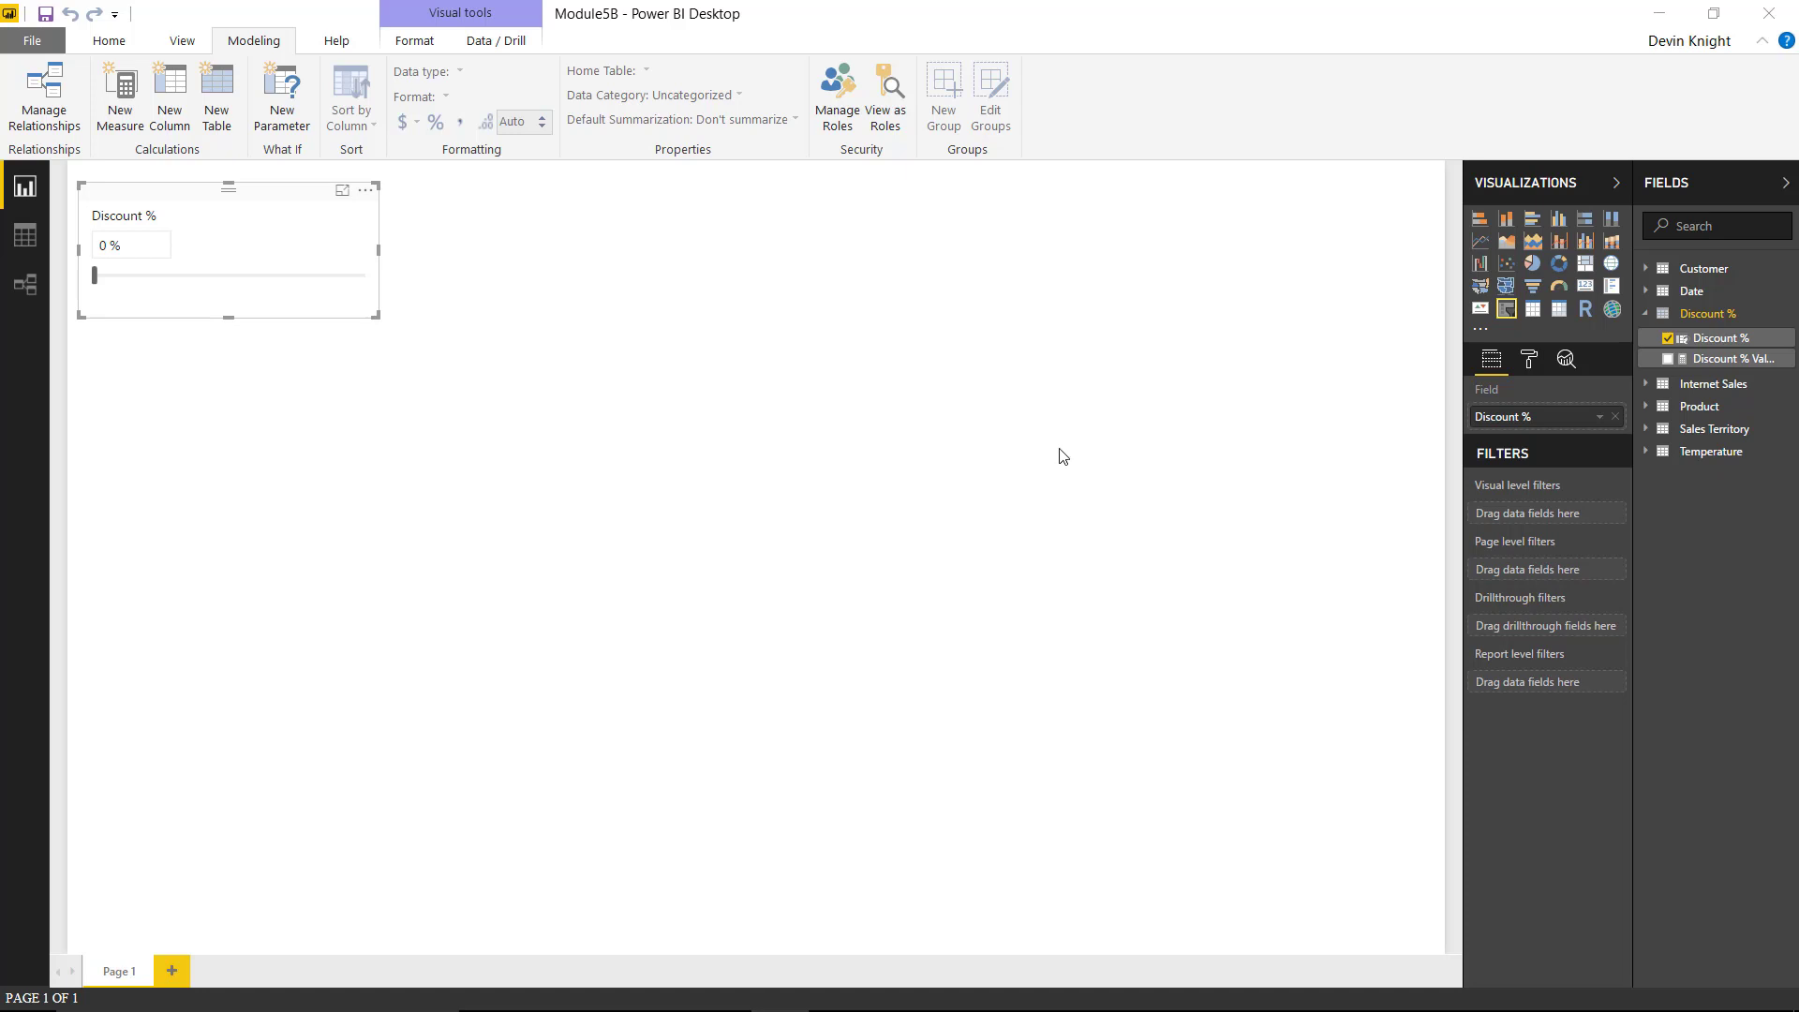
- Create a new measure in the Internet Sales table and name it "Sales After Discount"
left_click(1647, 392)
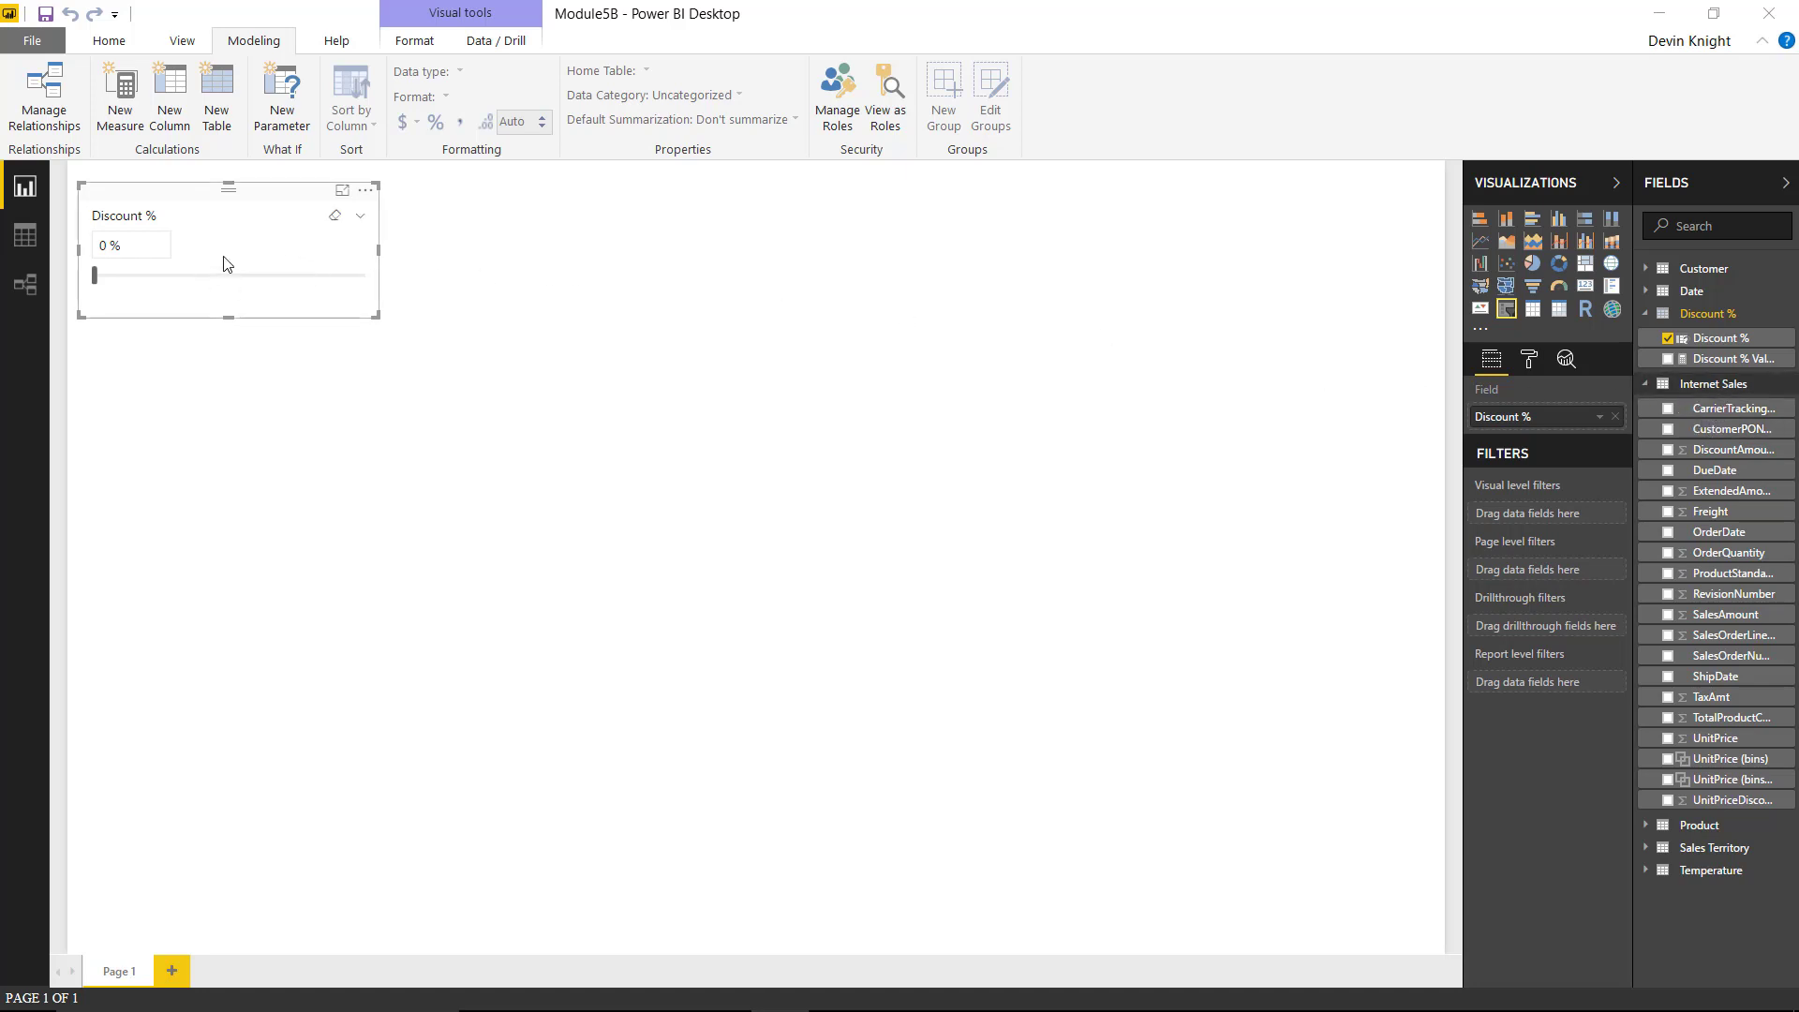
right_click(1720, 398)
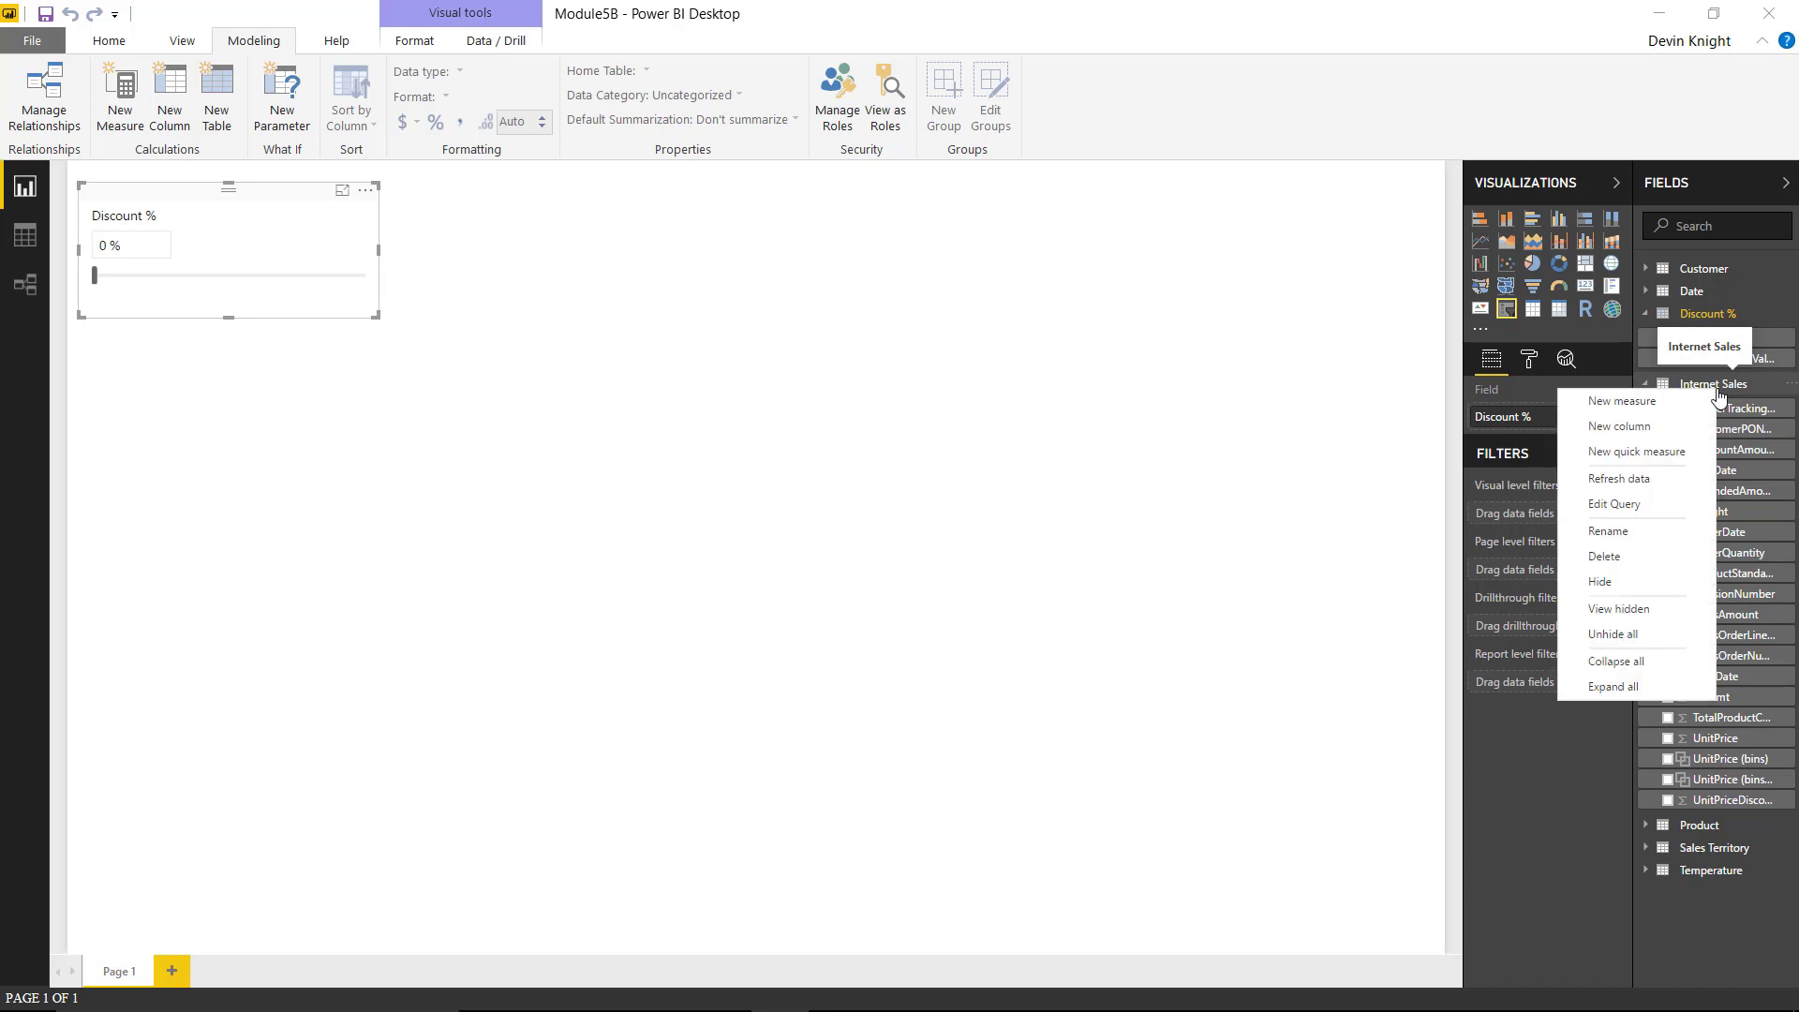
left_click(1669, 403)
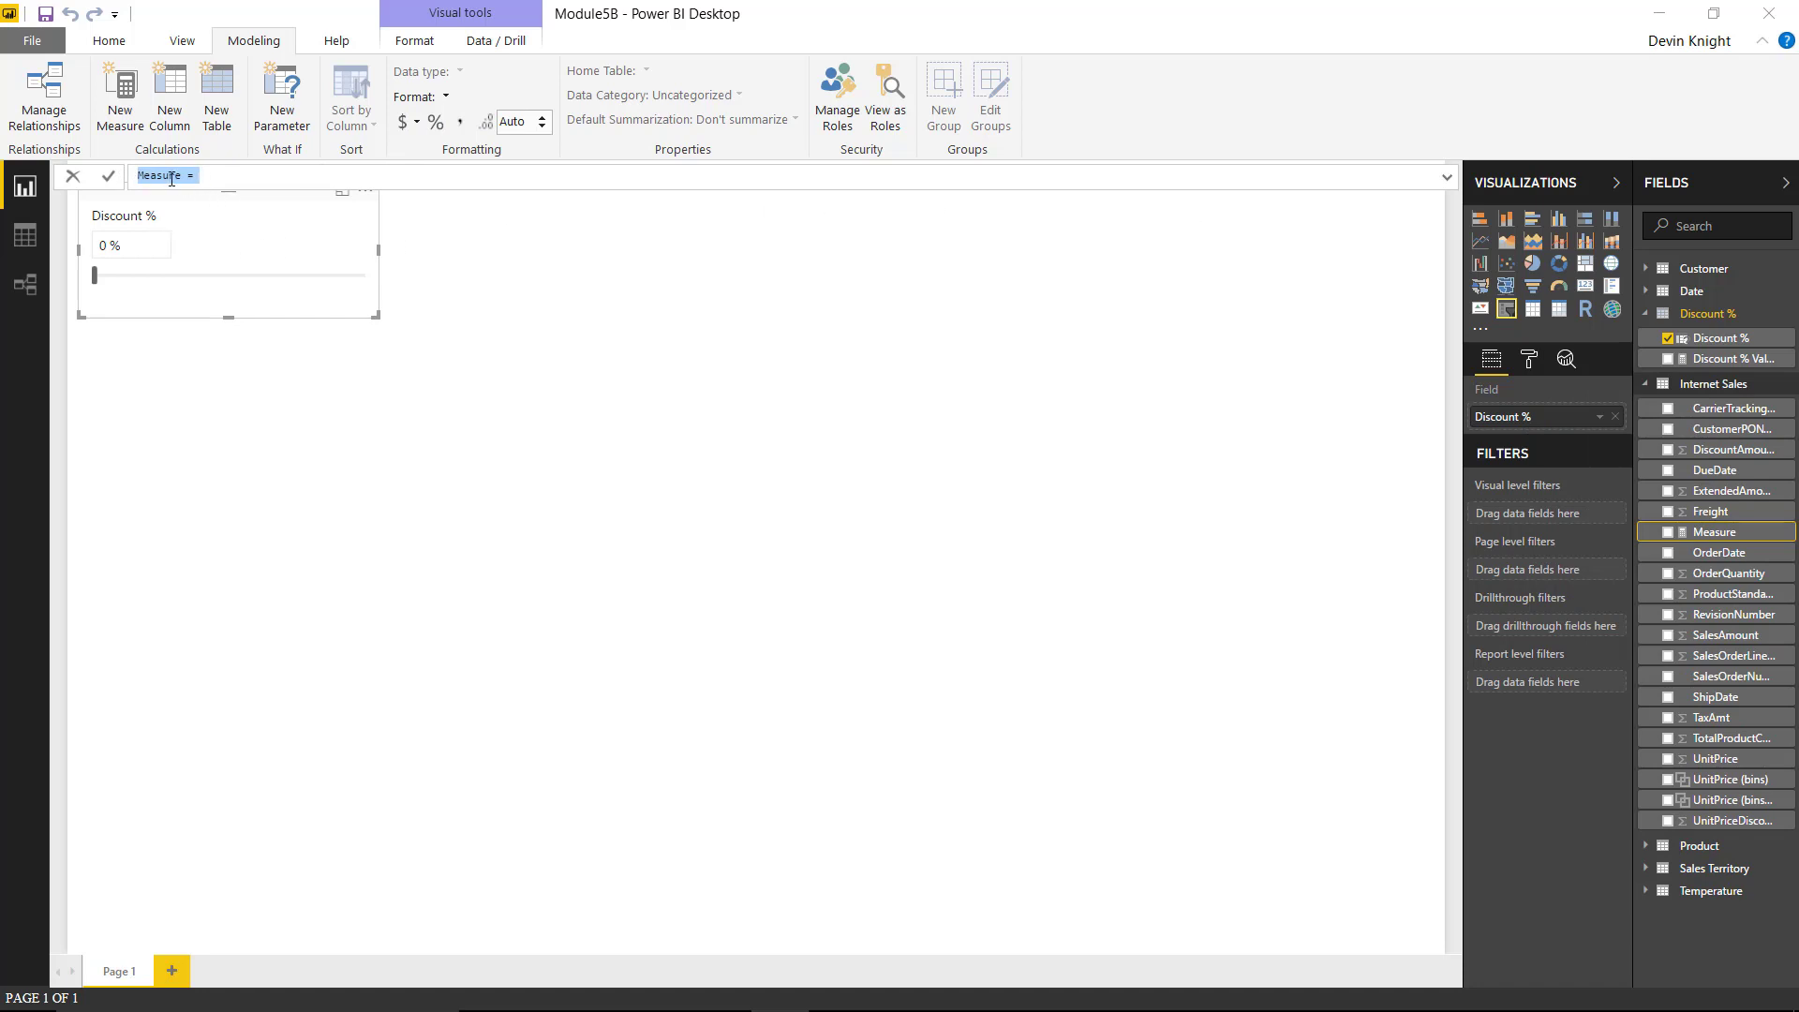
double_click(159, 177)
type("Sales After Discount")
- Begin the measure's formula with SUM('Internet Sales'[SalesAmount])
type("Sum")
key("Tab")
key("Down")
key("Down")
key("Down")
key("Down")
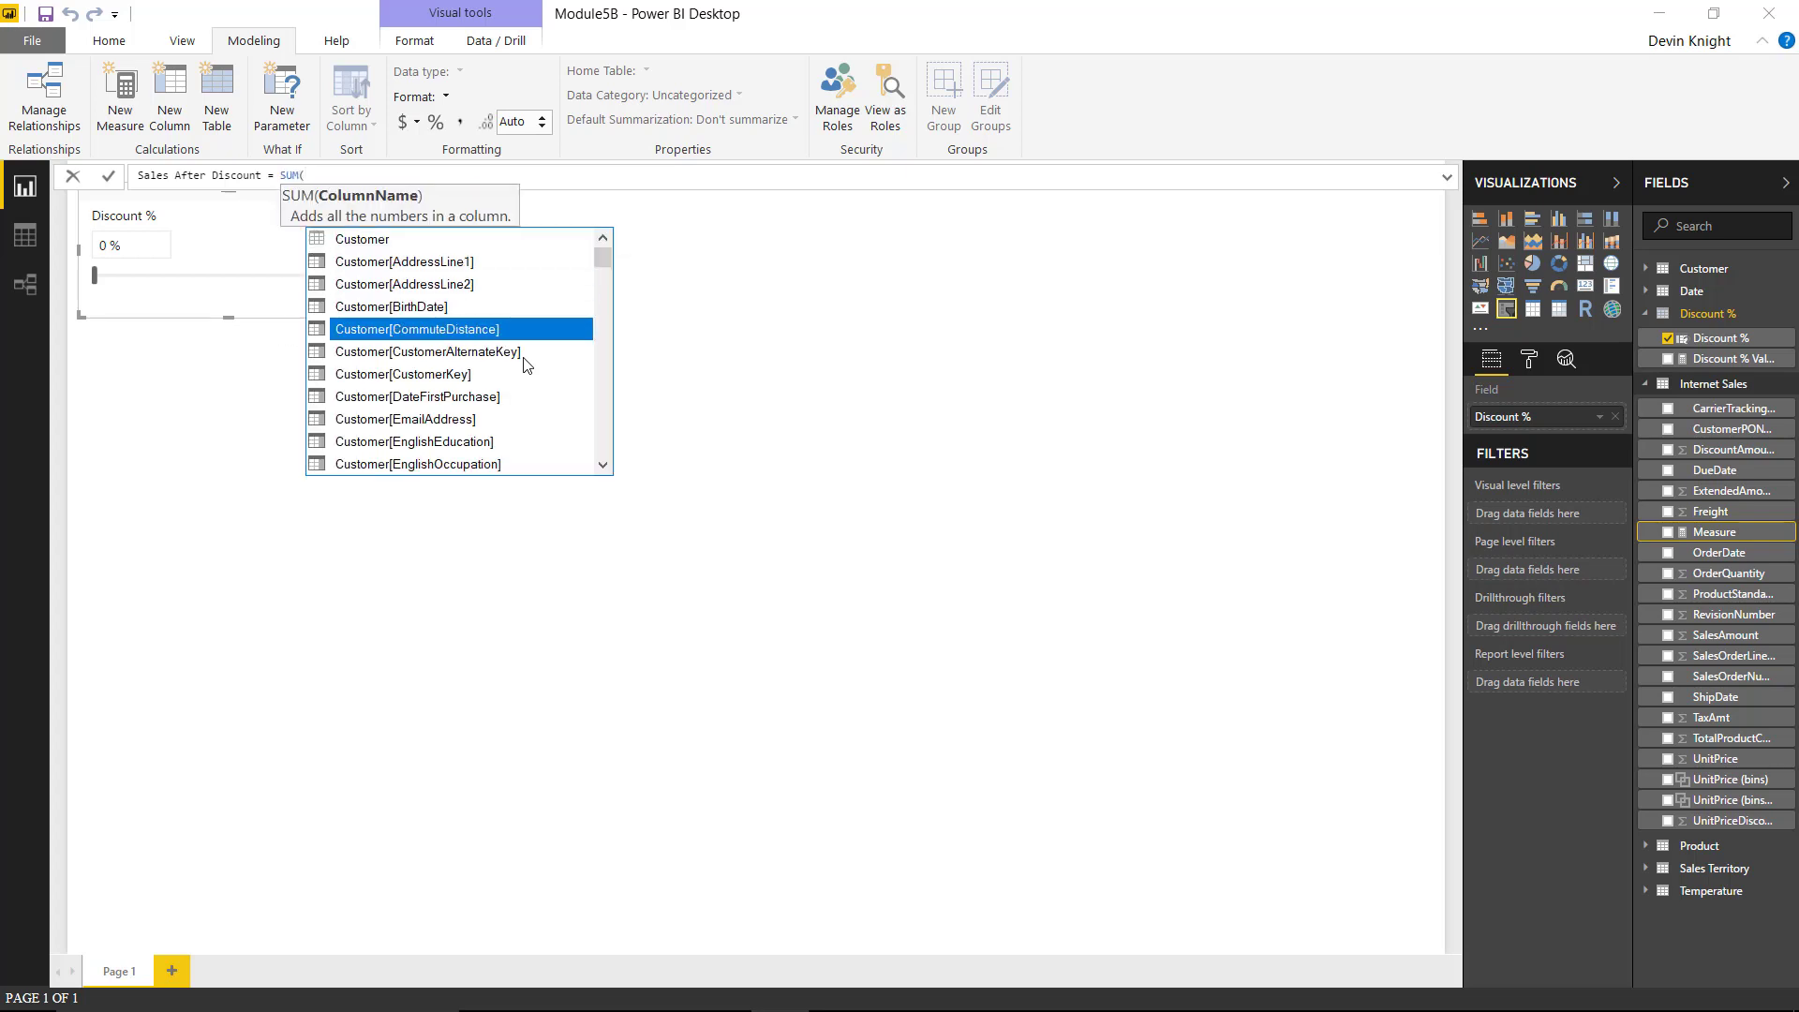
type("'Internet Sales'")
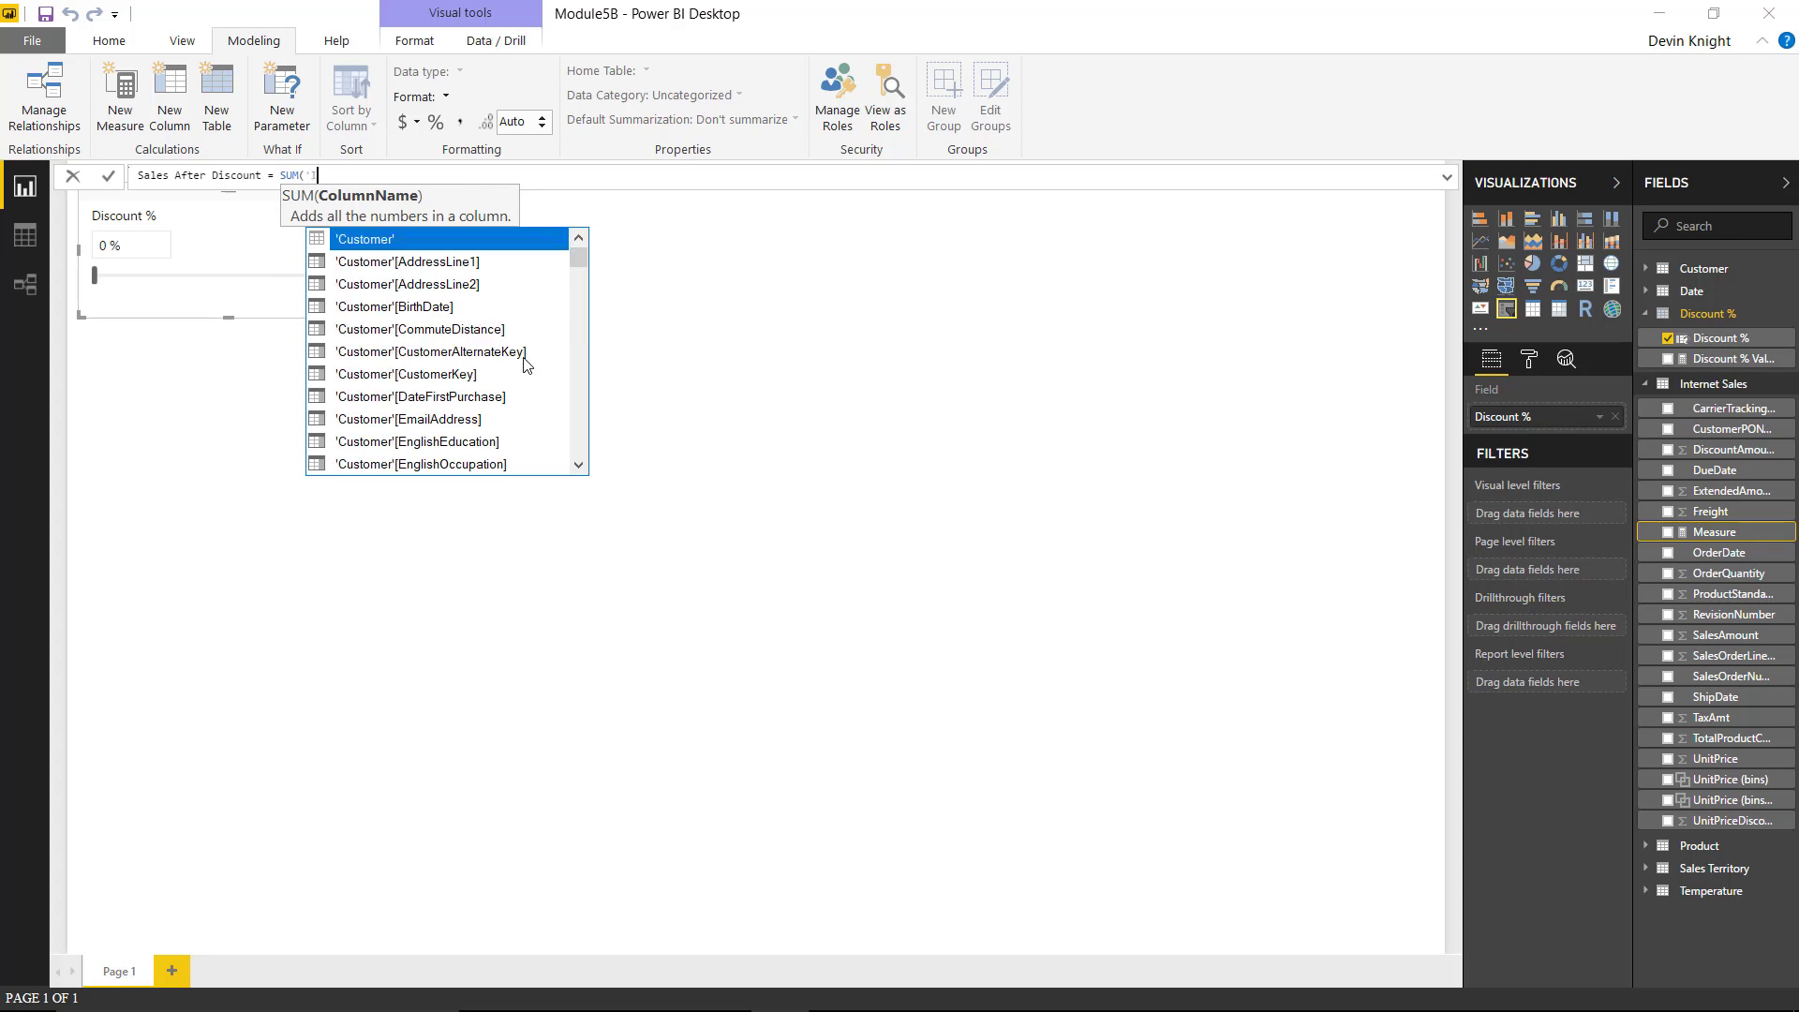
type("[S")
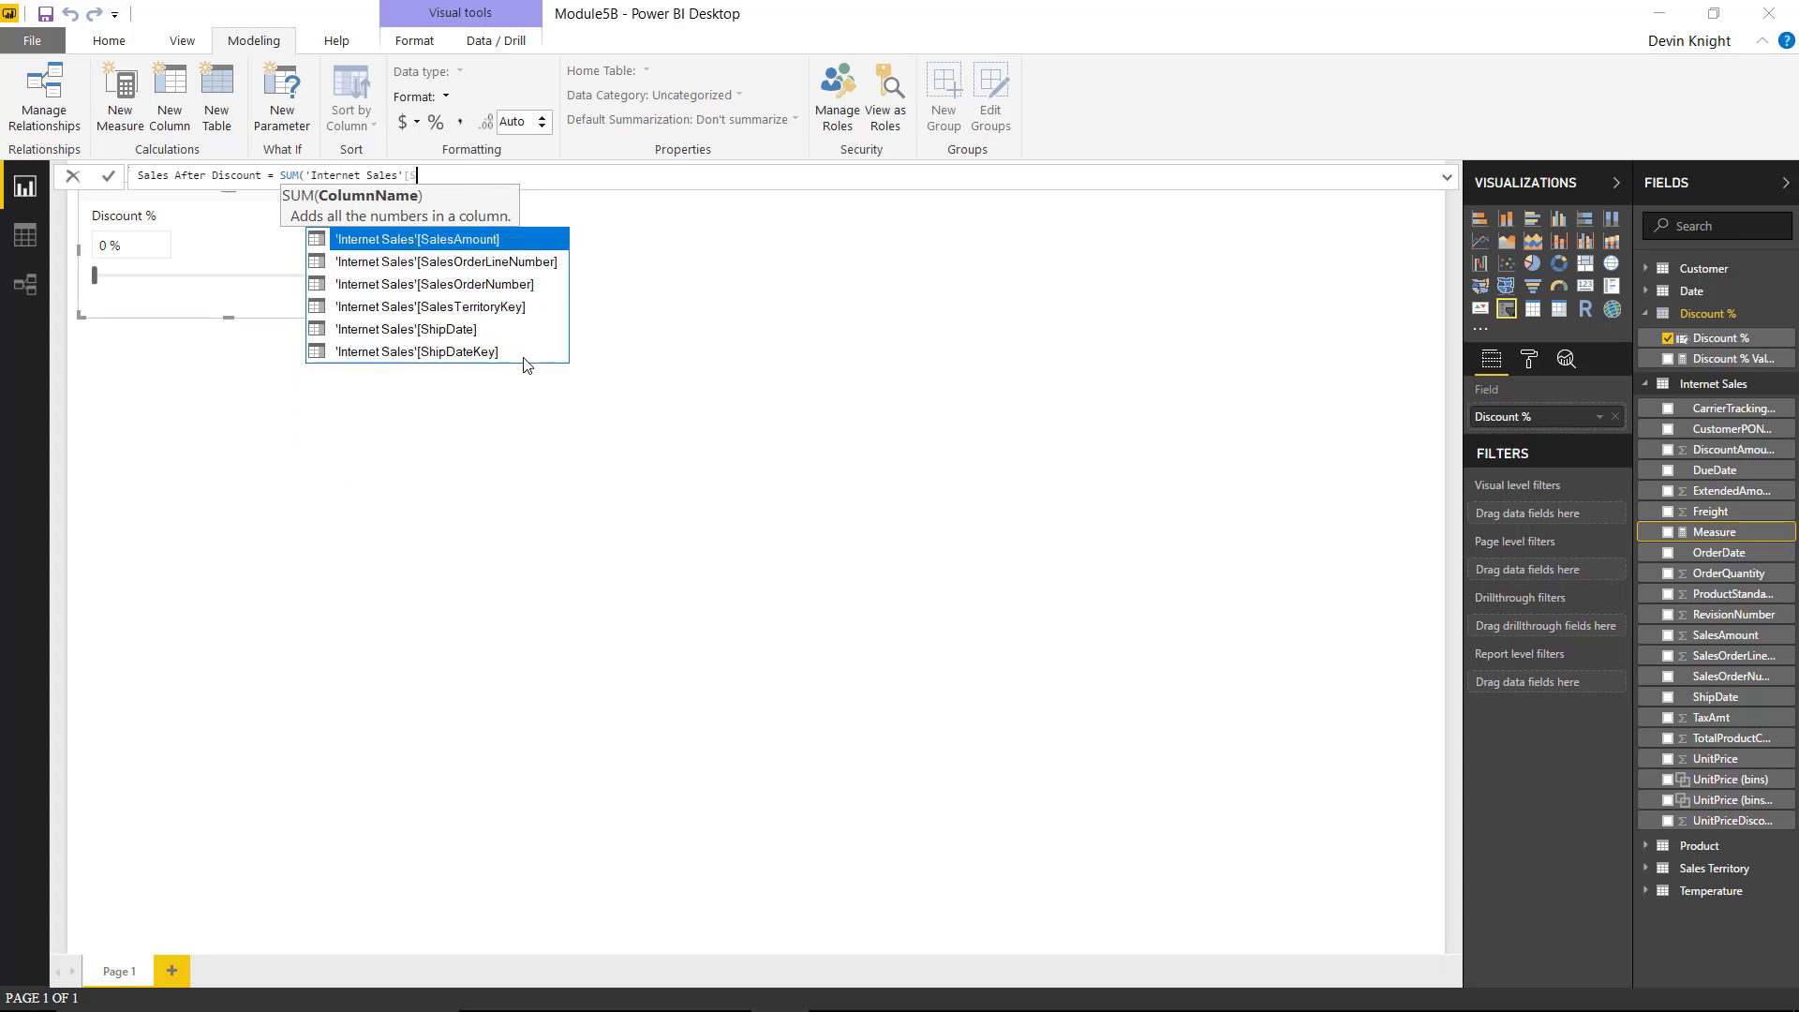
key("Tab")
type(")")
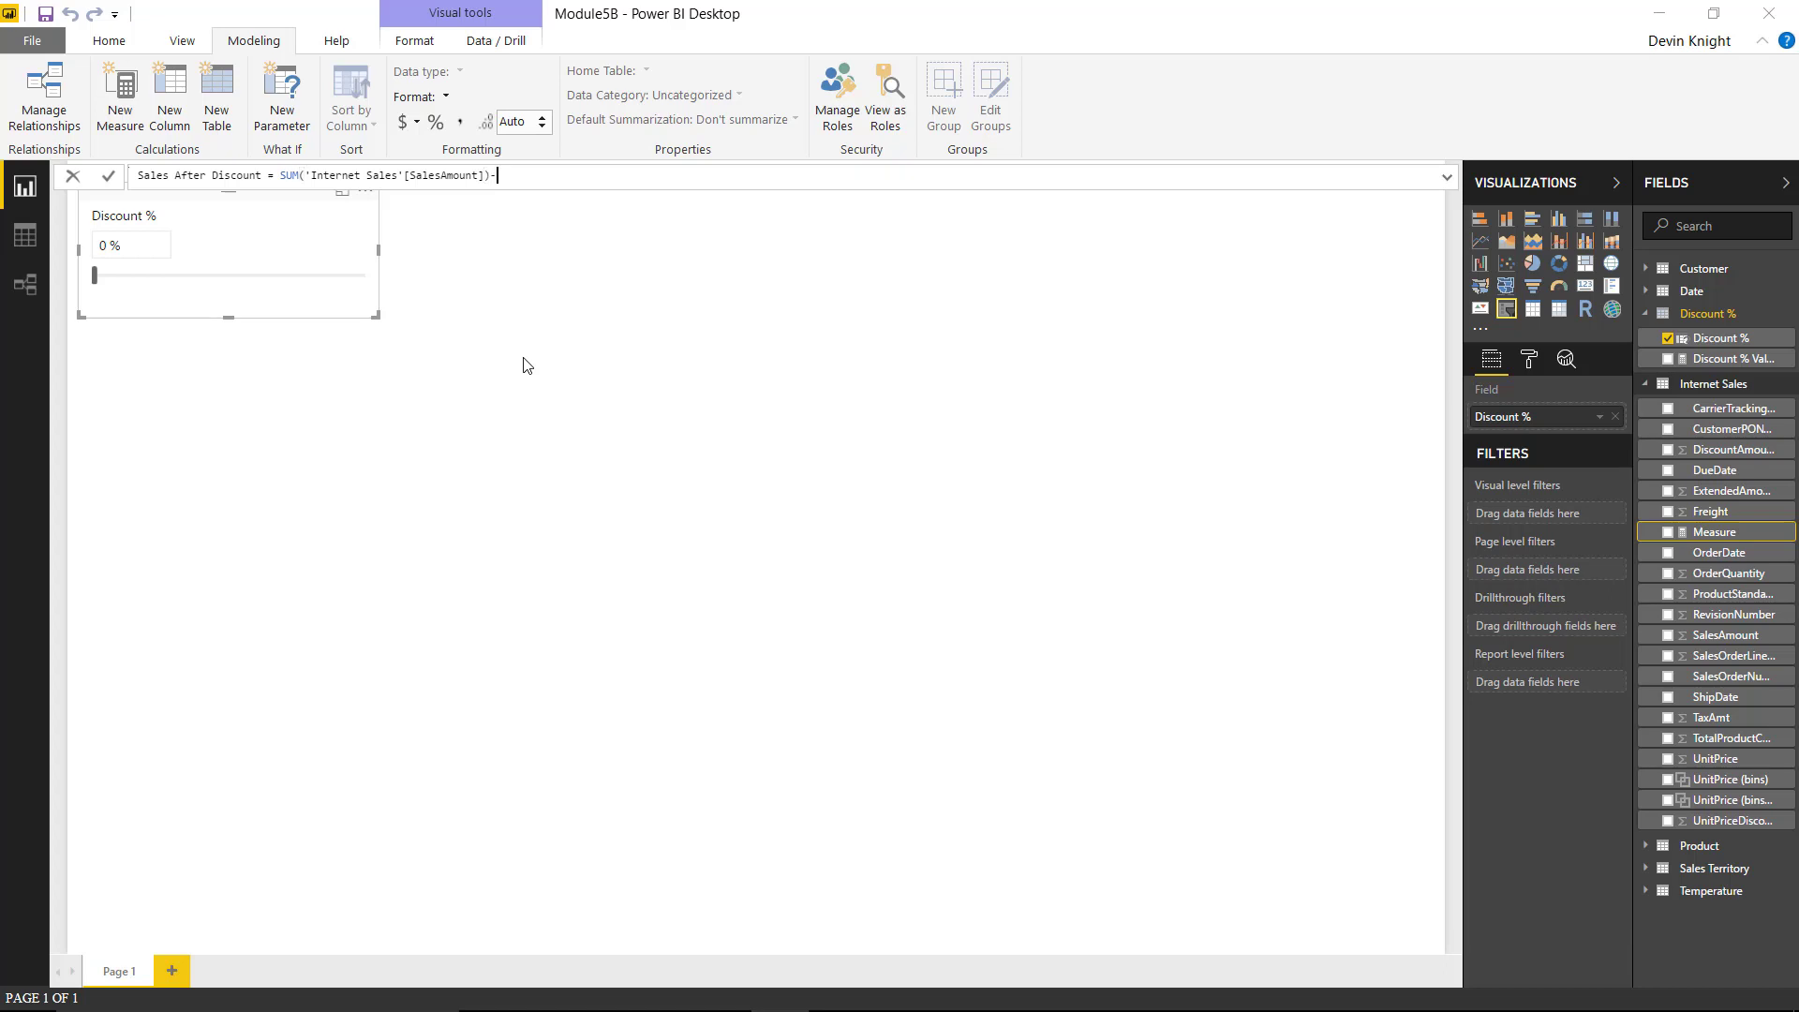
- Extend the measure's formula by subtracting a second SUM of 'Internet Sales'[SalesAmount]
type("- S")
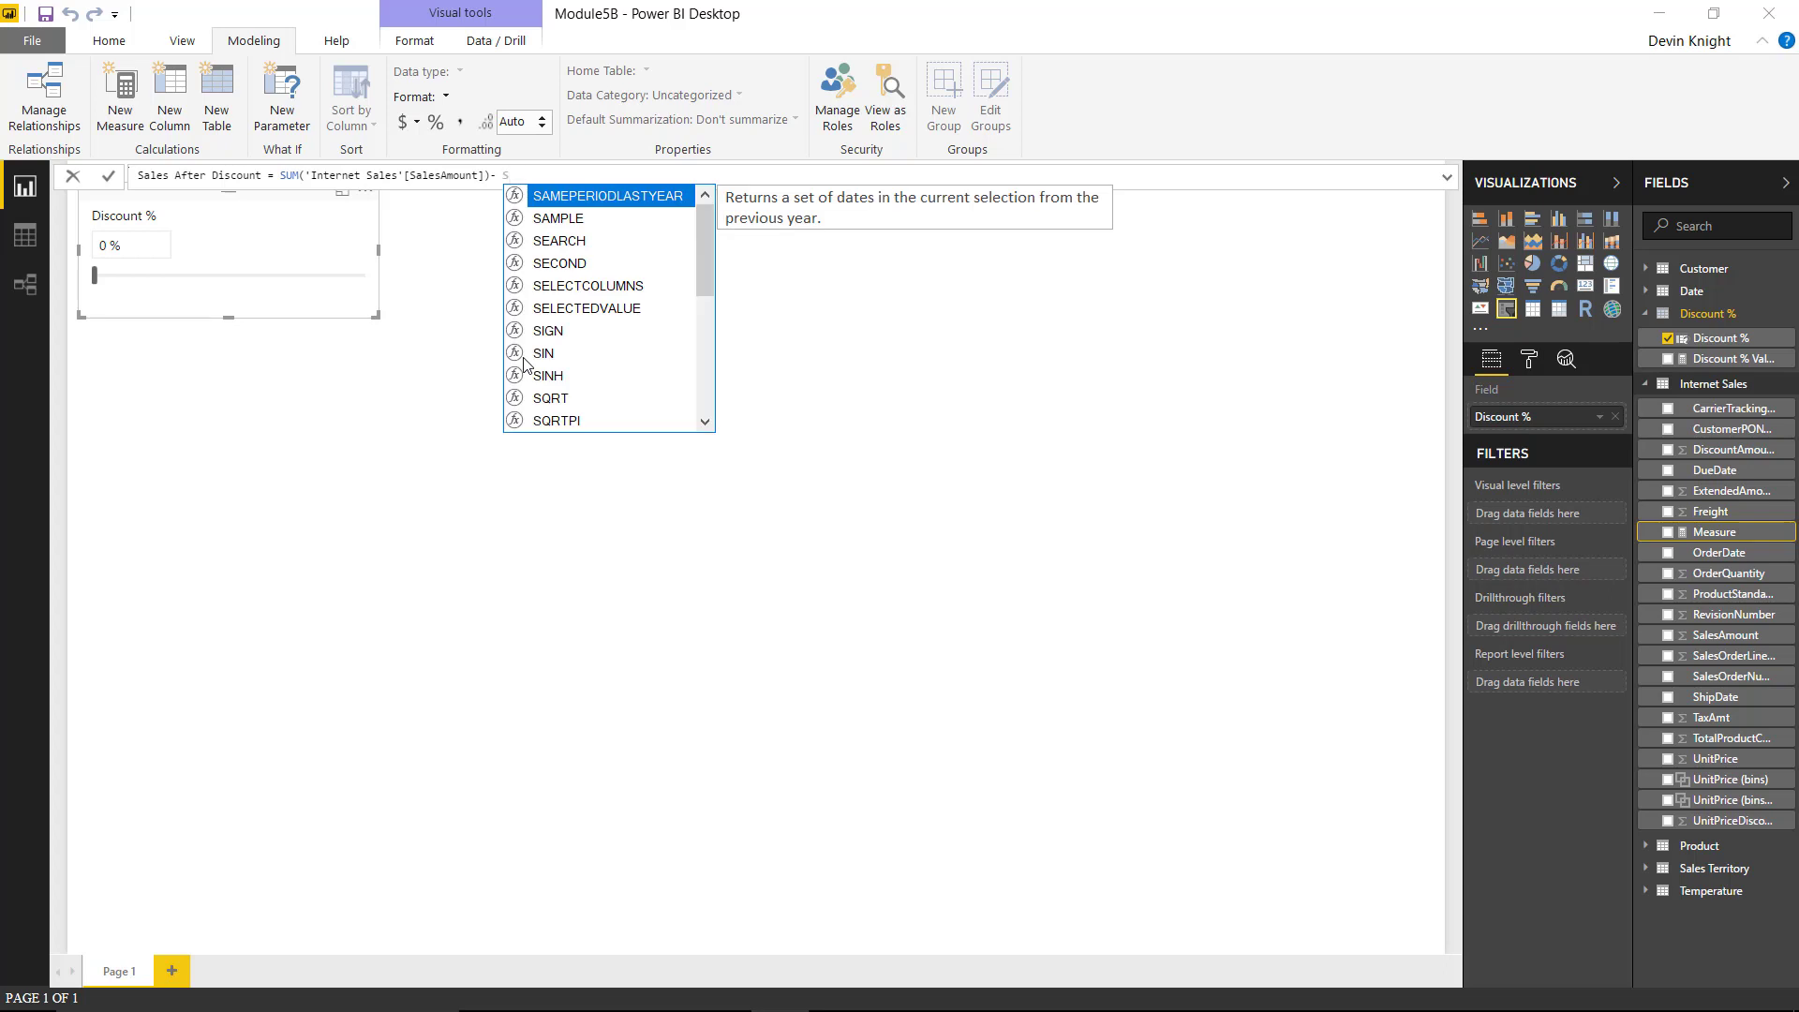
type("um")
key("Tab")
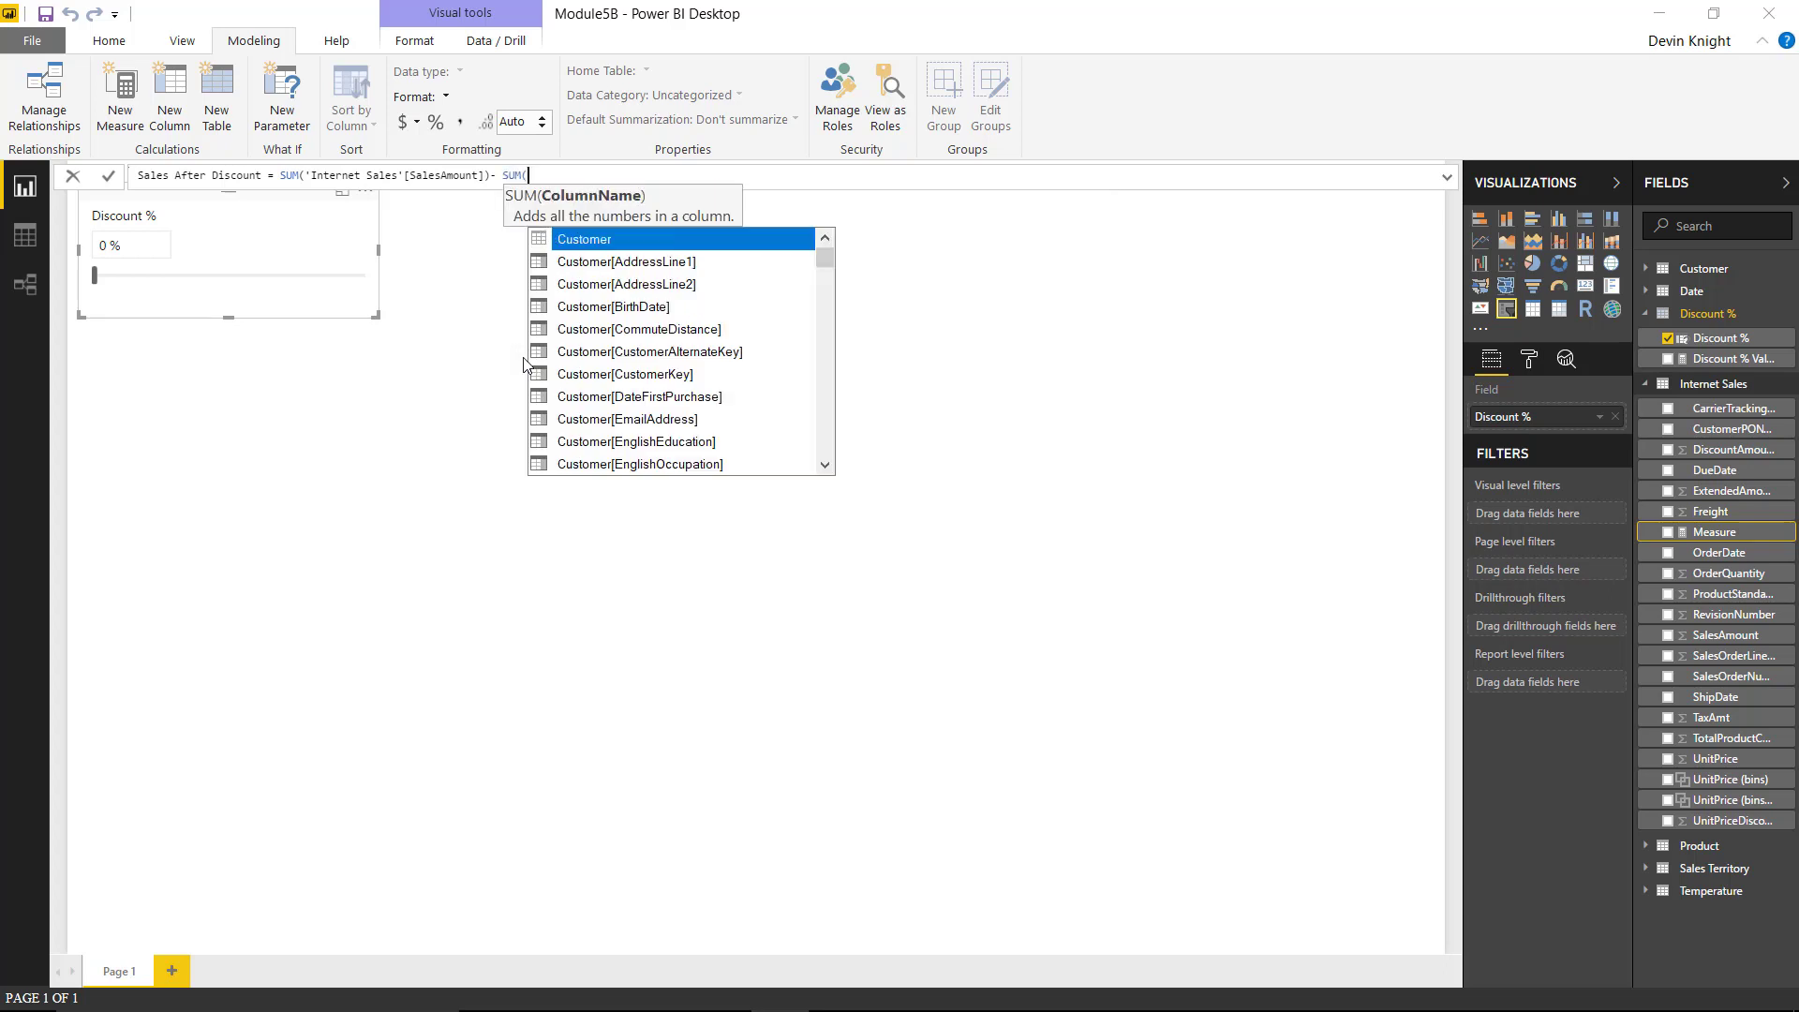
type("'")
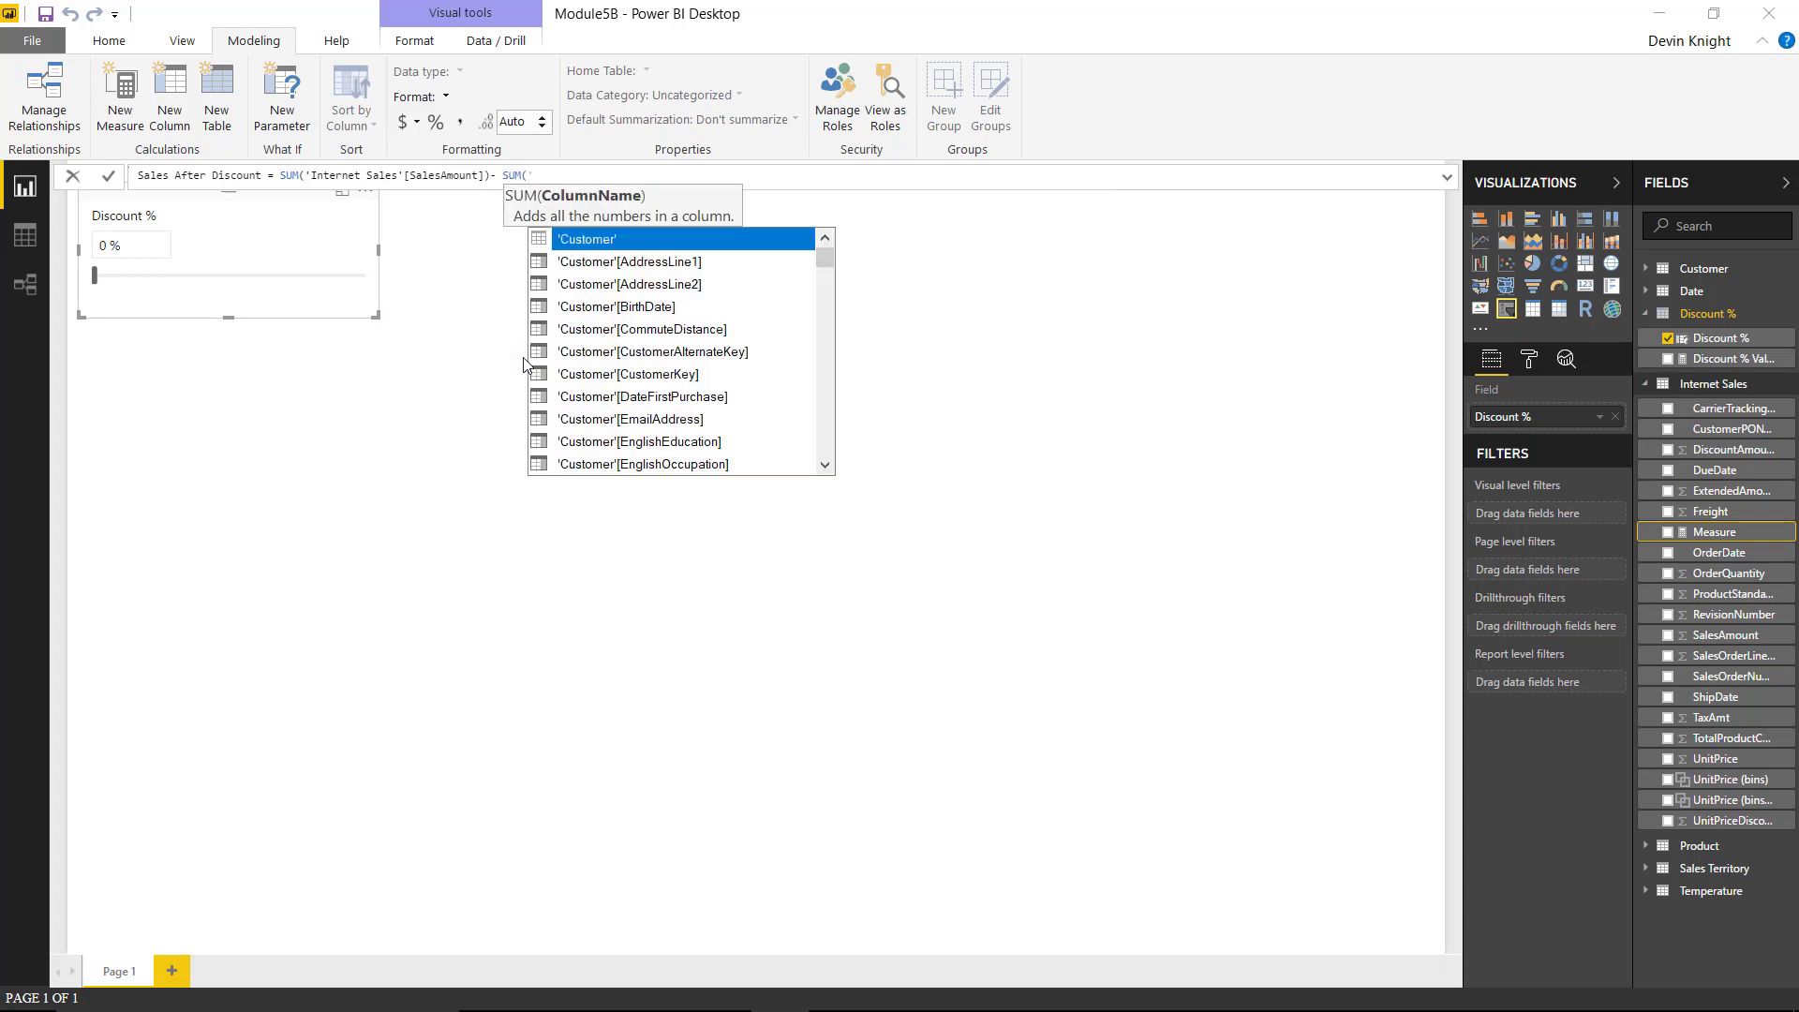
type("in")
key("Tab")
type("[")
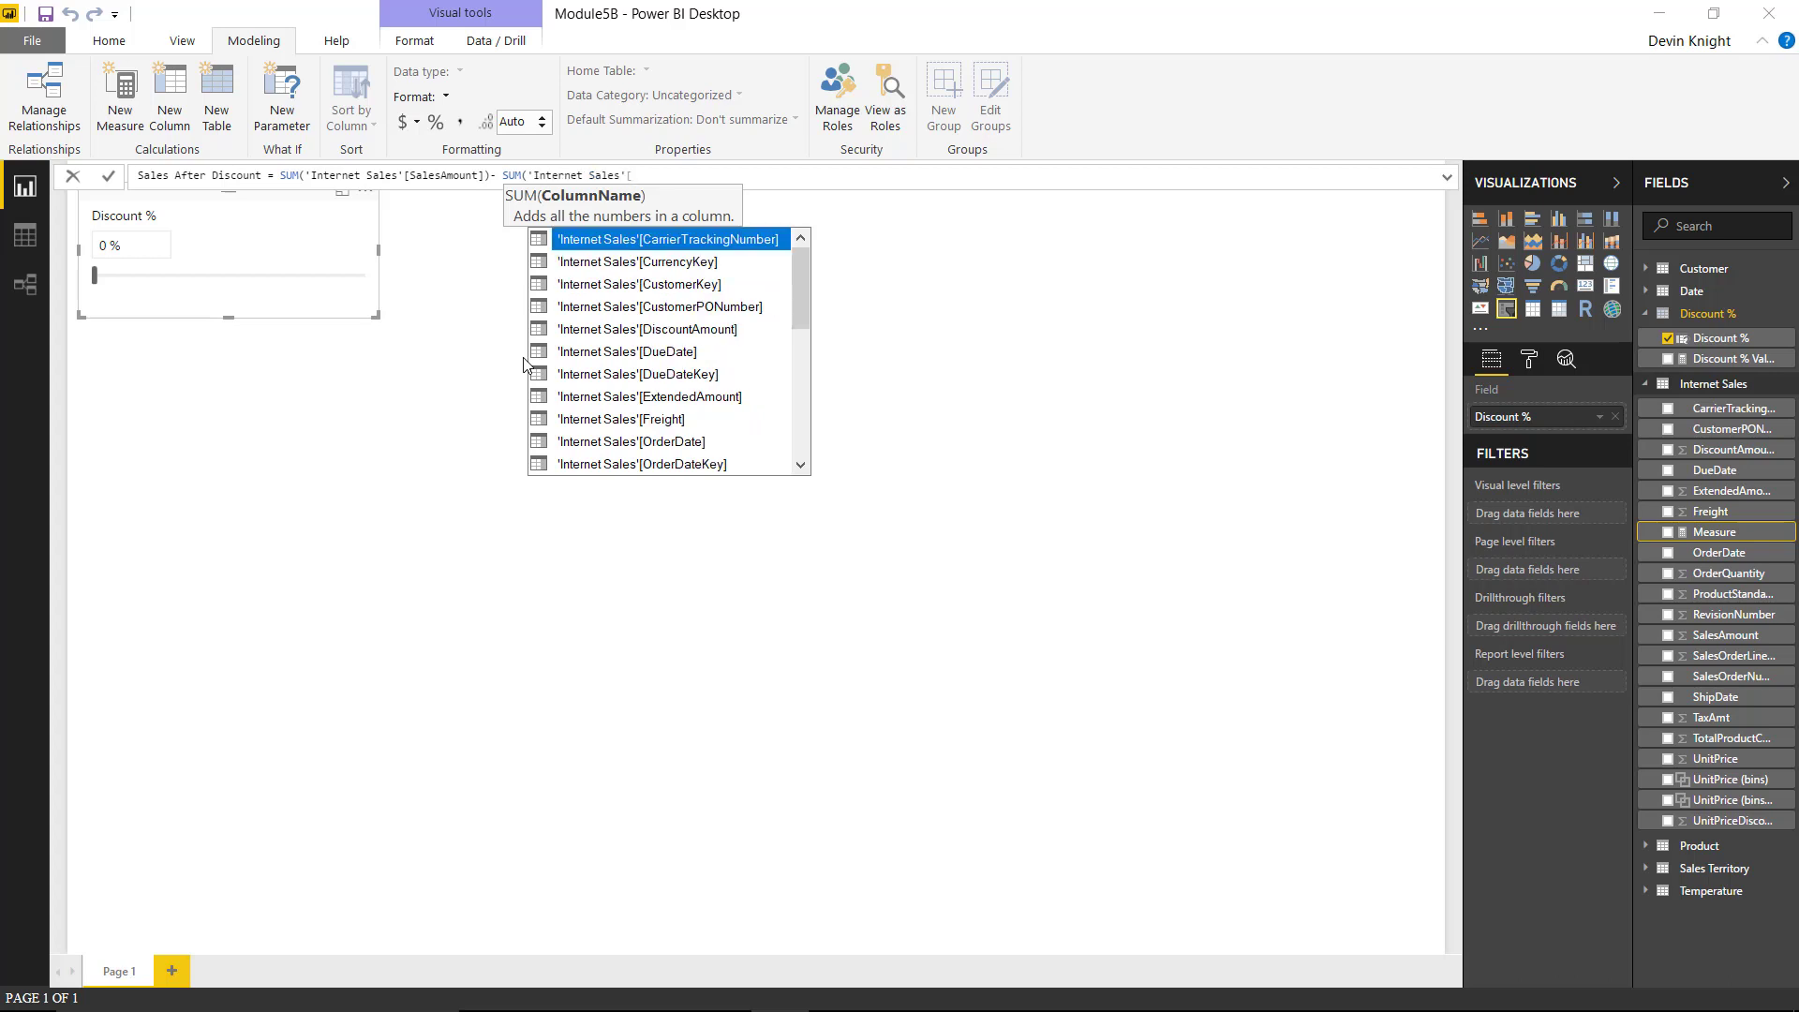
key("Down")
key("Down")
key("Down")
key("Down")
key("Down")
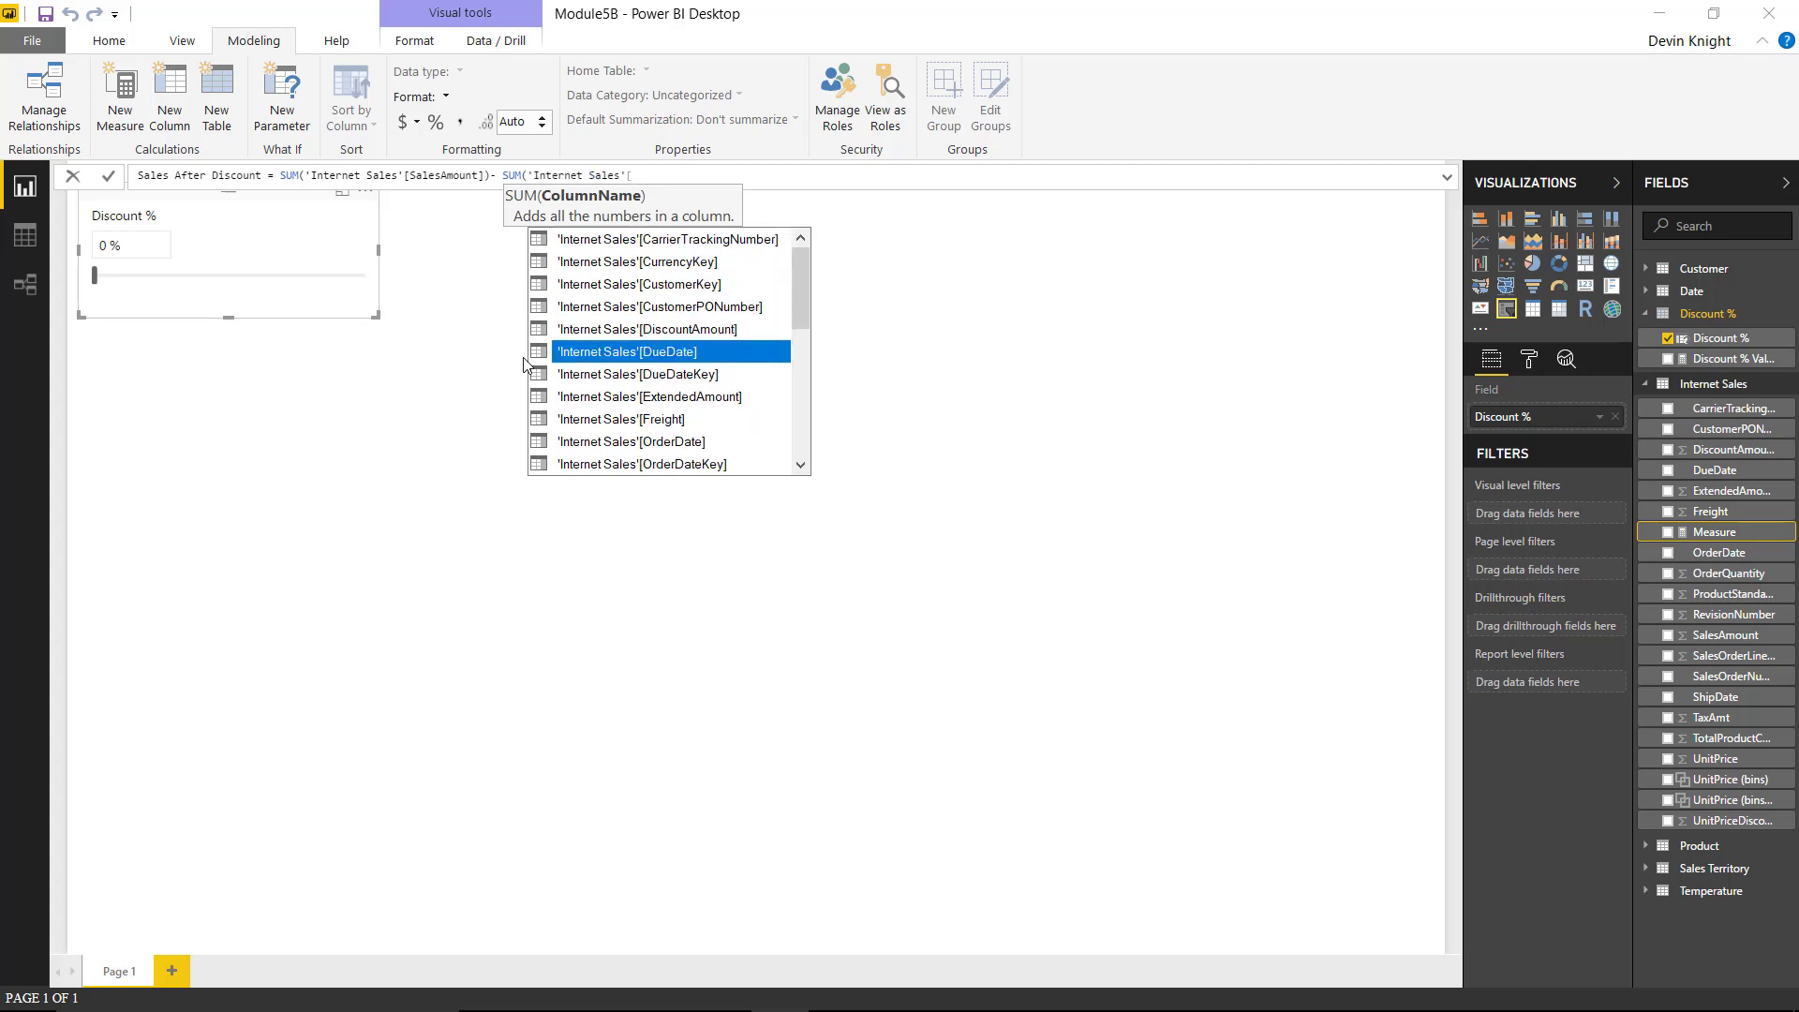
type("sa")
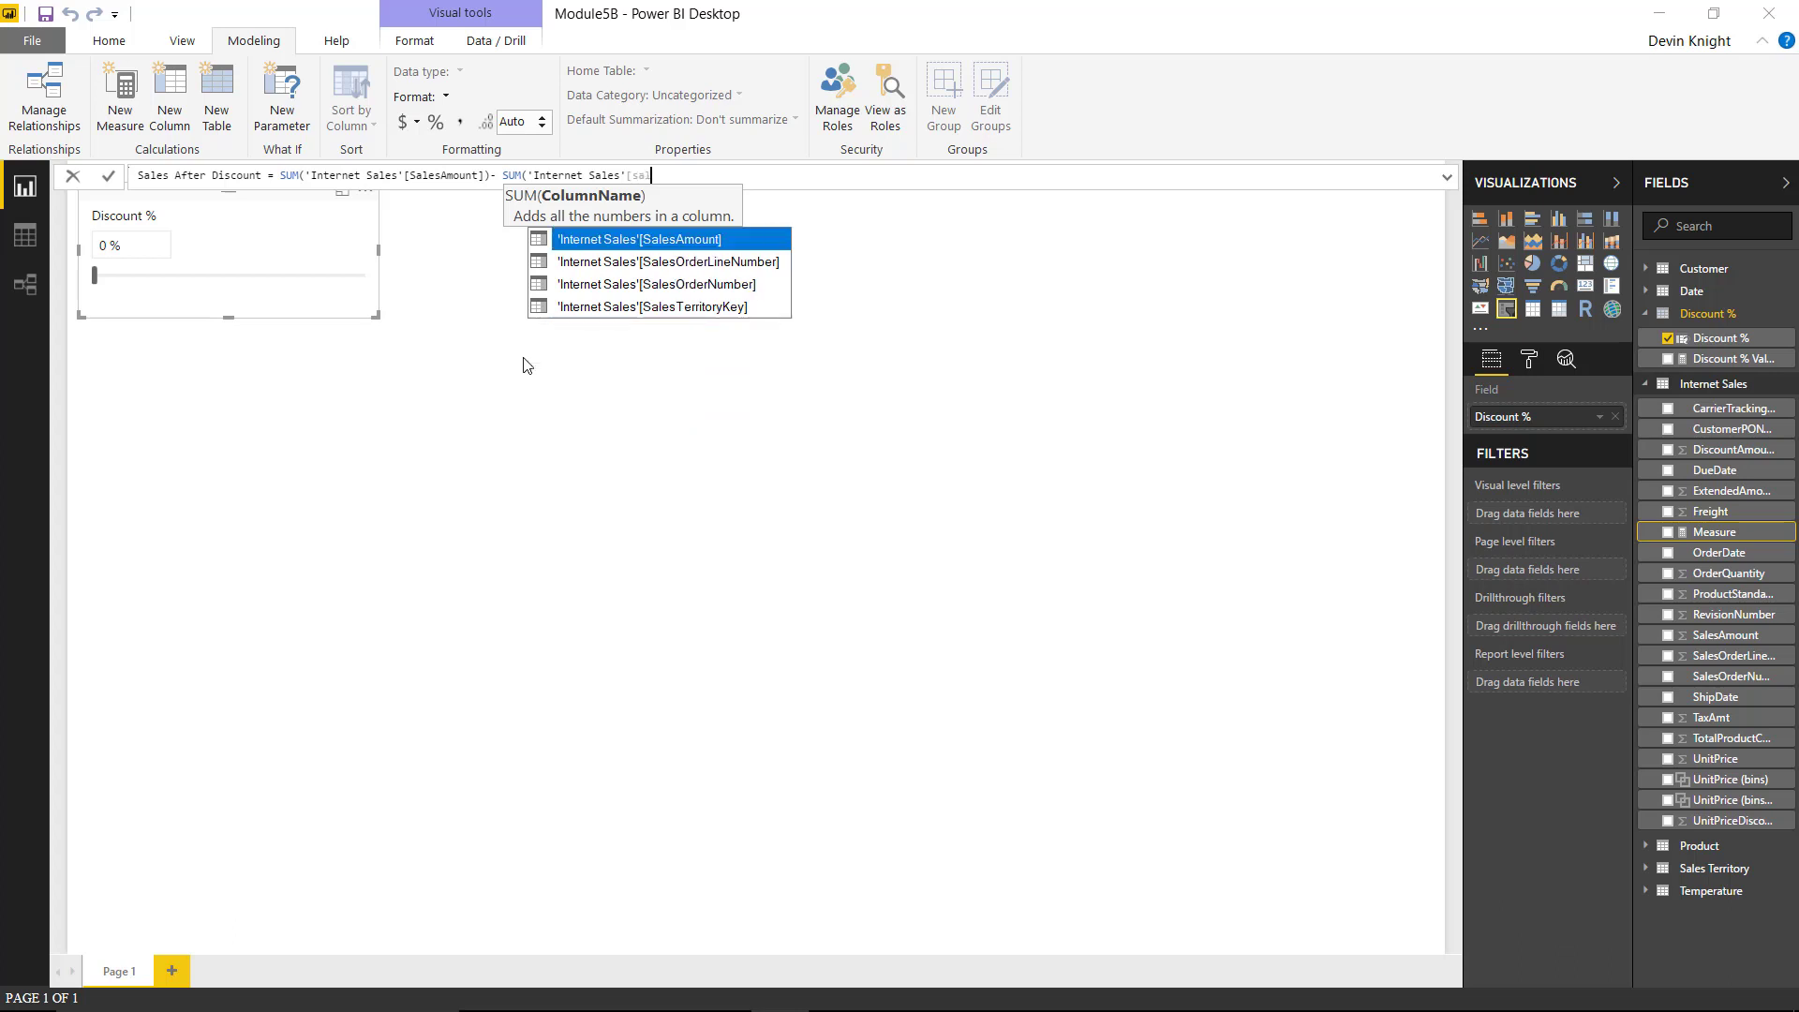
key("Tab")
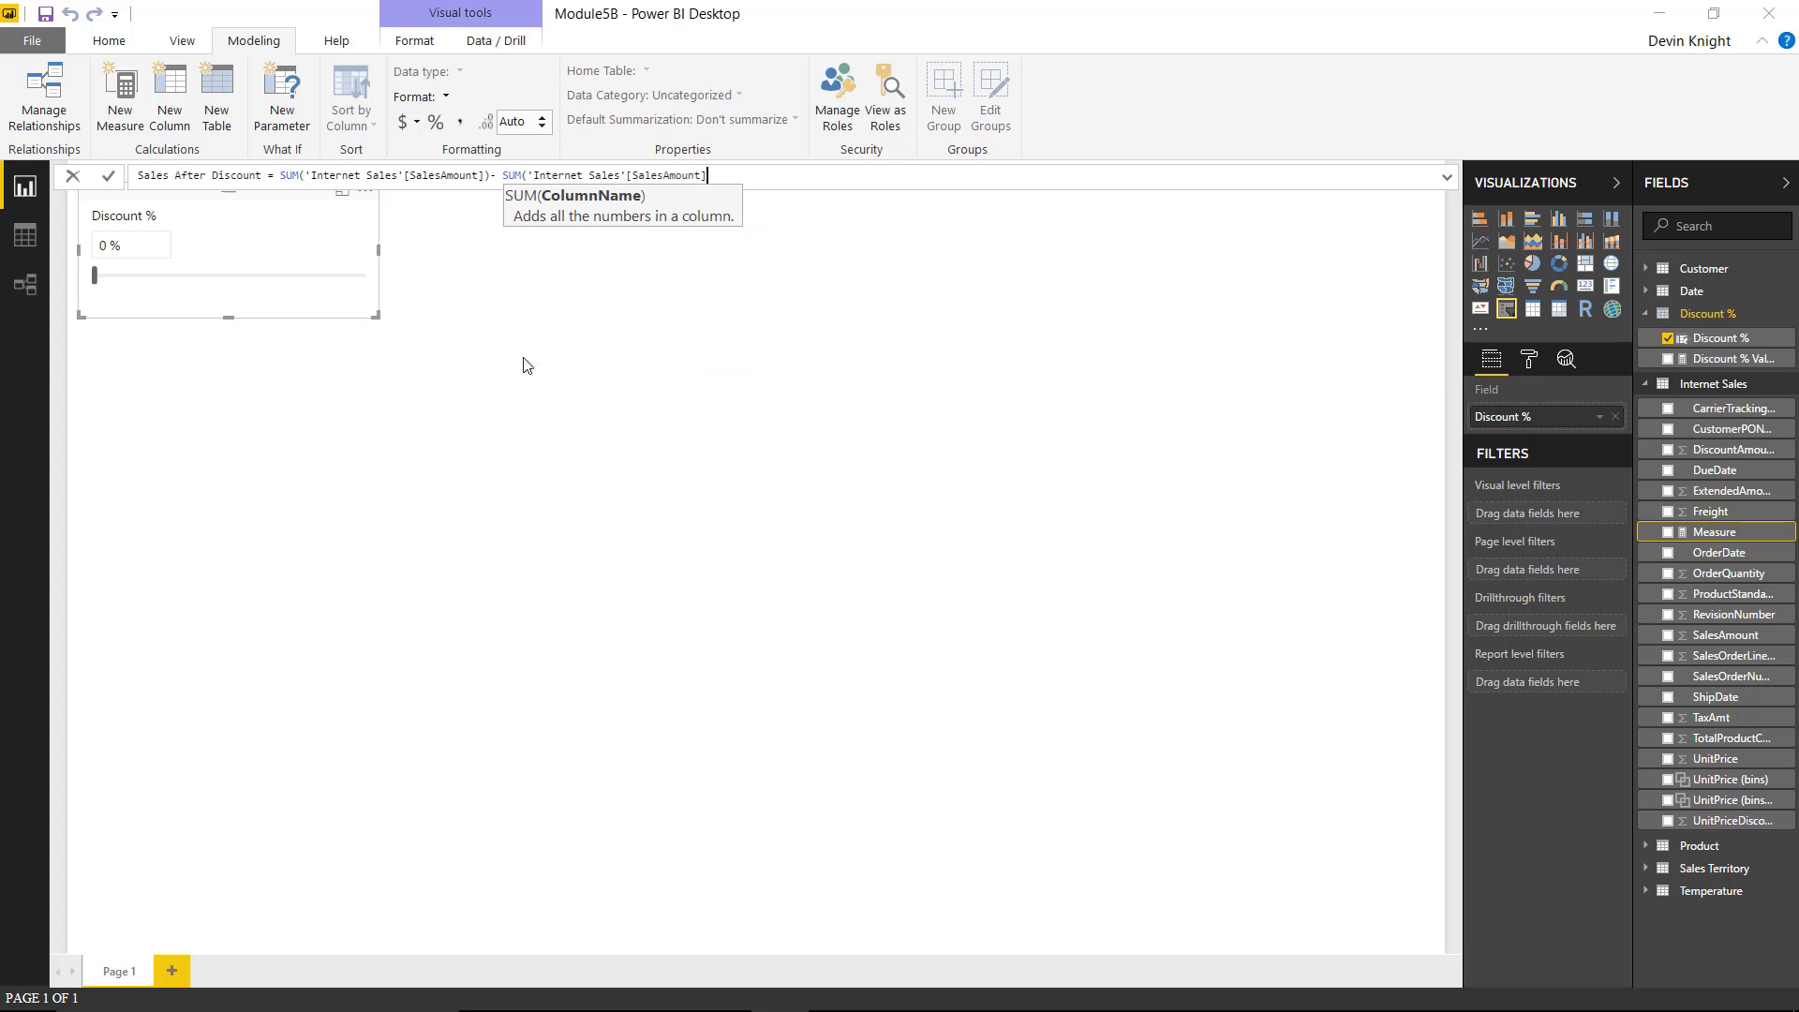
- Multiply the second SUM by 'Discount %'[Discount % Value], close its parenthesis after [SalesAmount], and commit the measure
type("*'D")
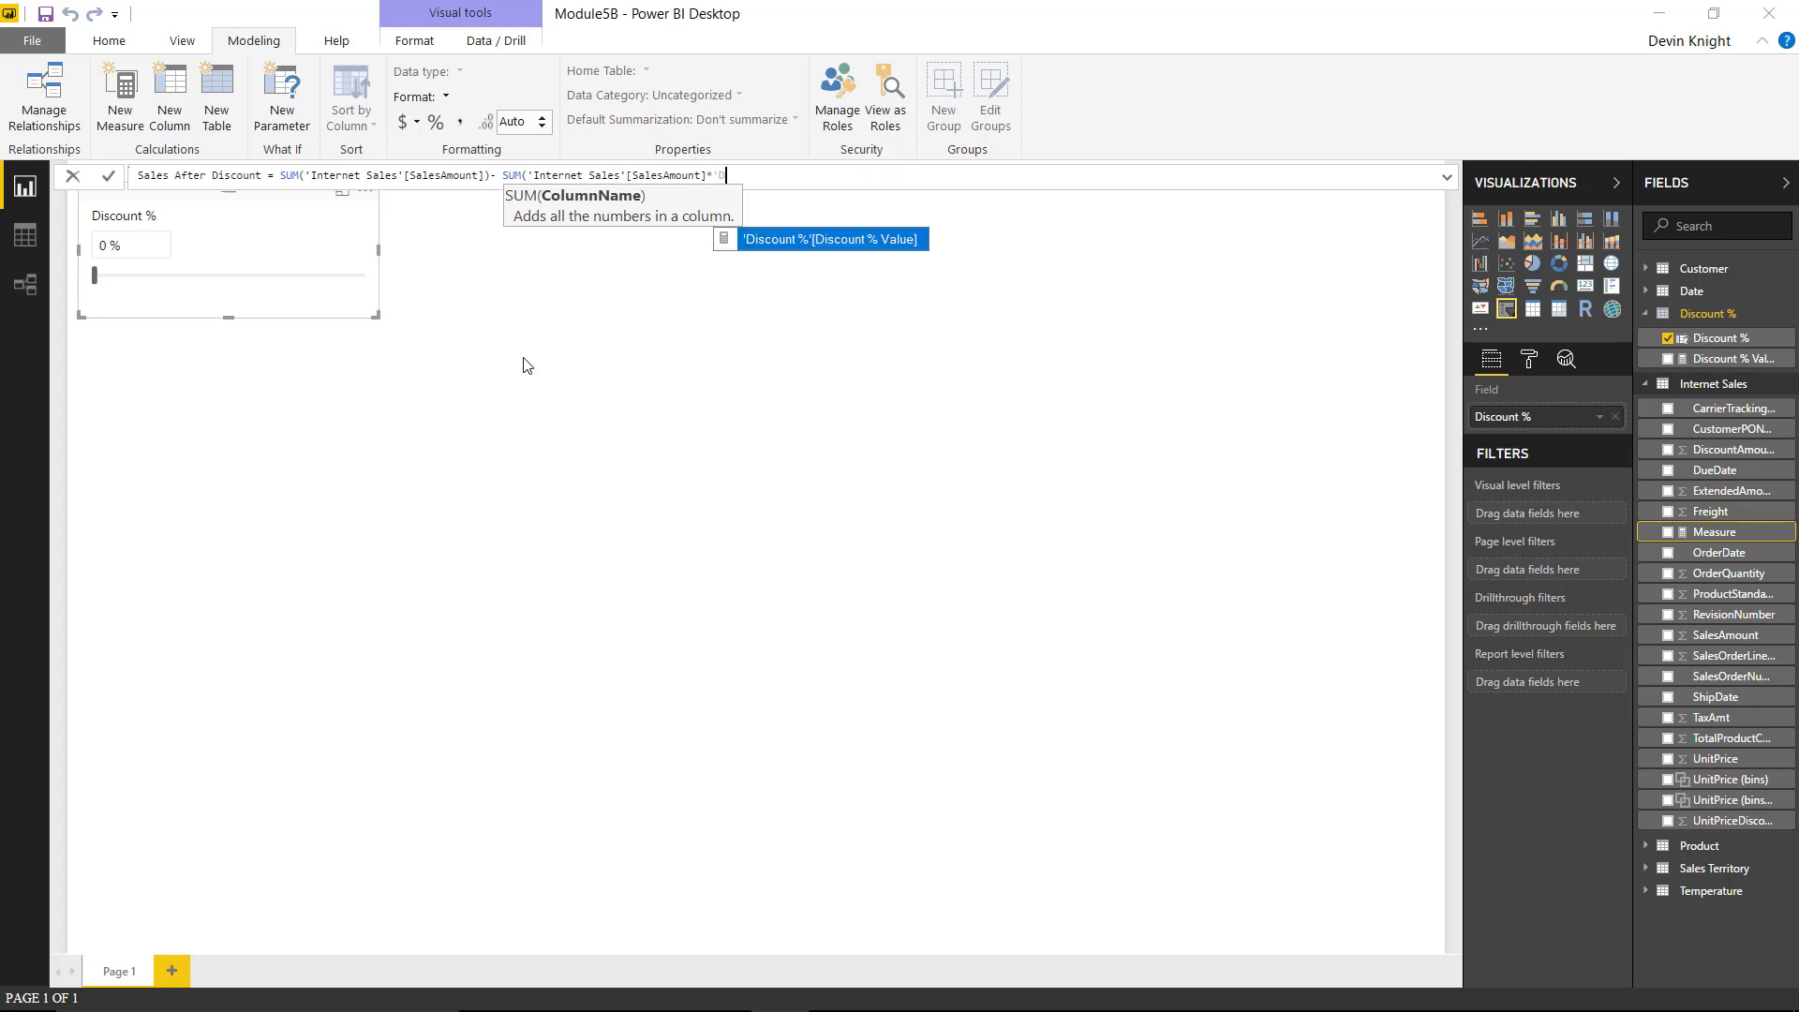
key("Tab")
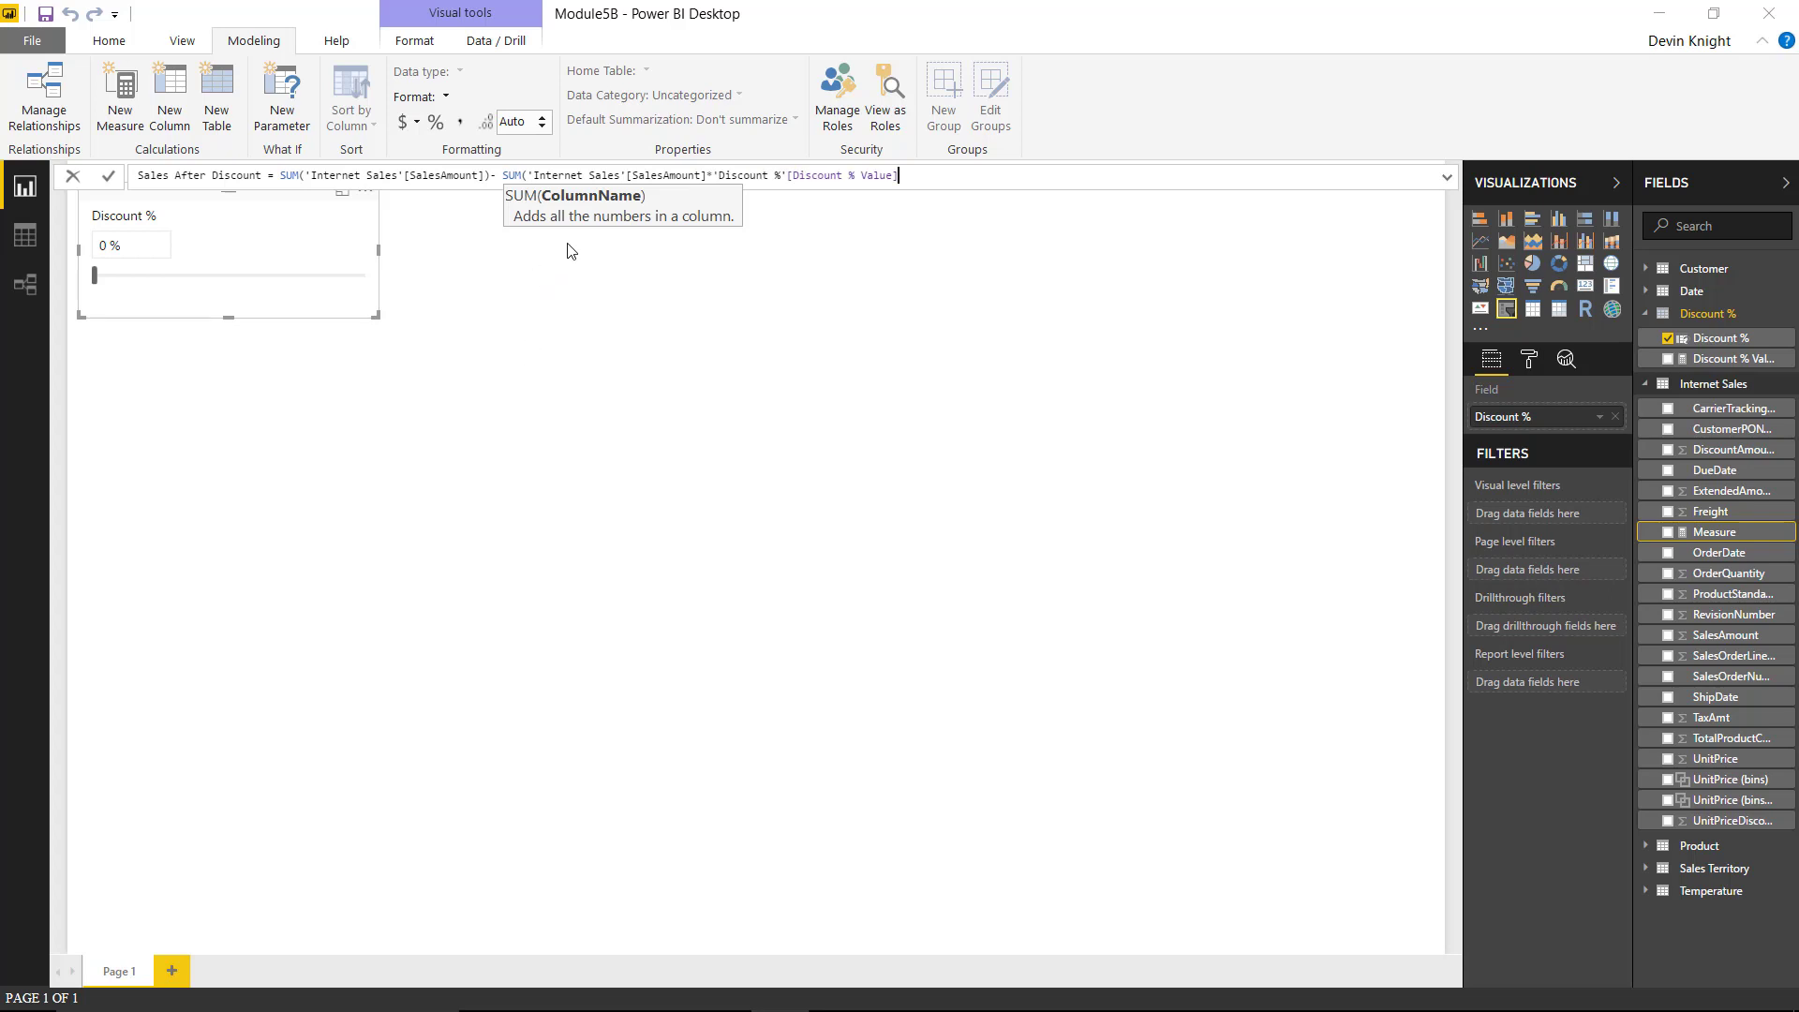
left_click(710, 175)
type(")")
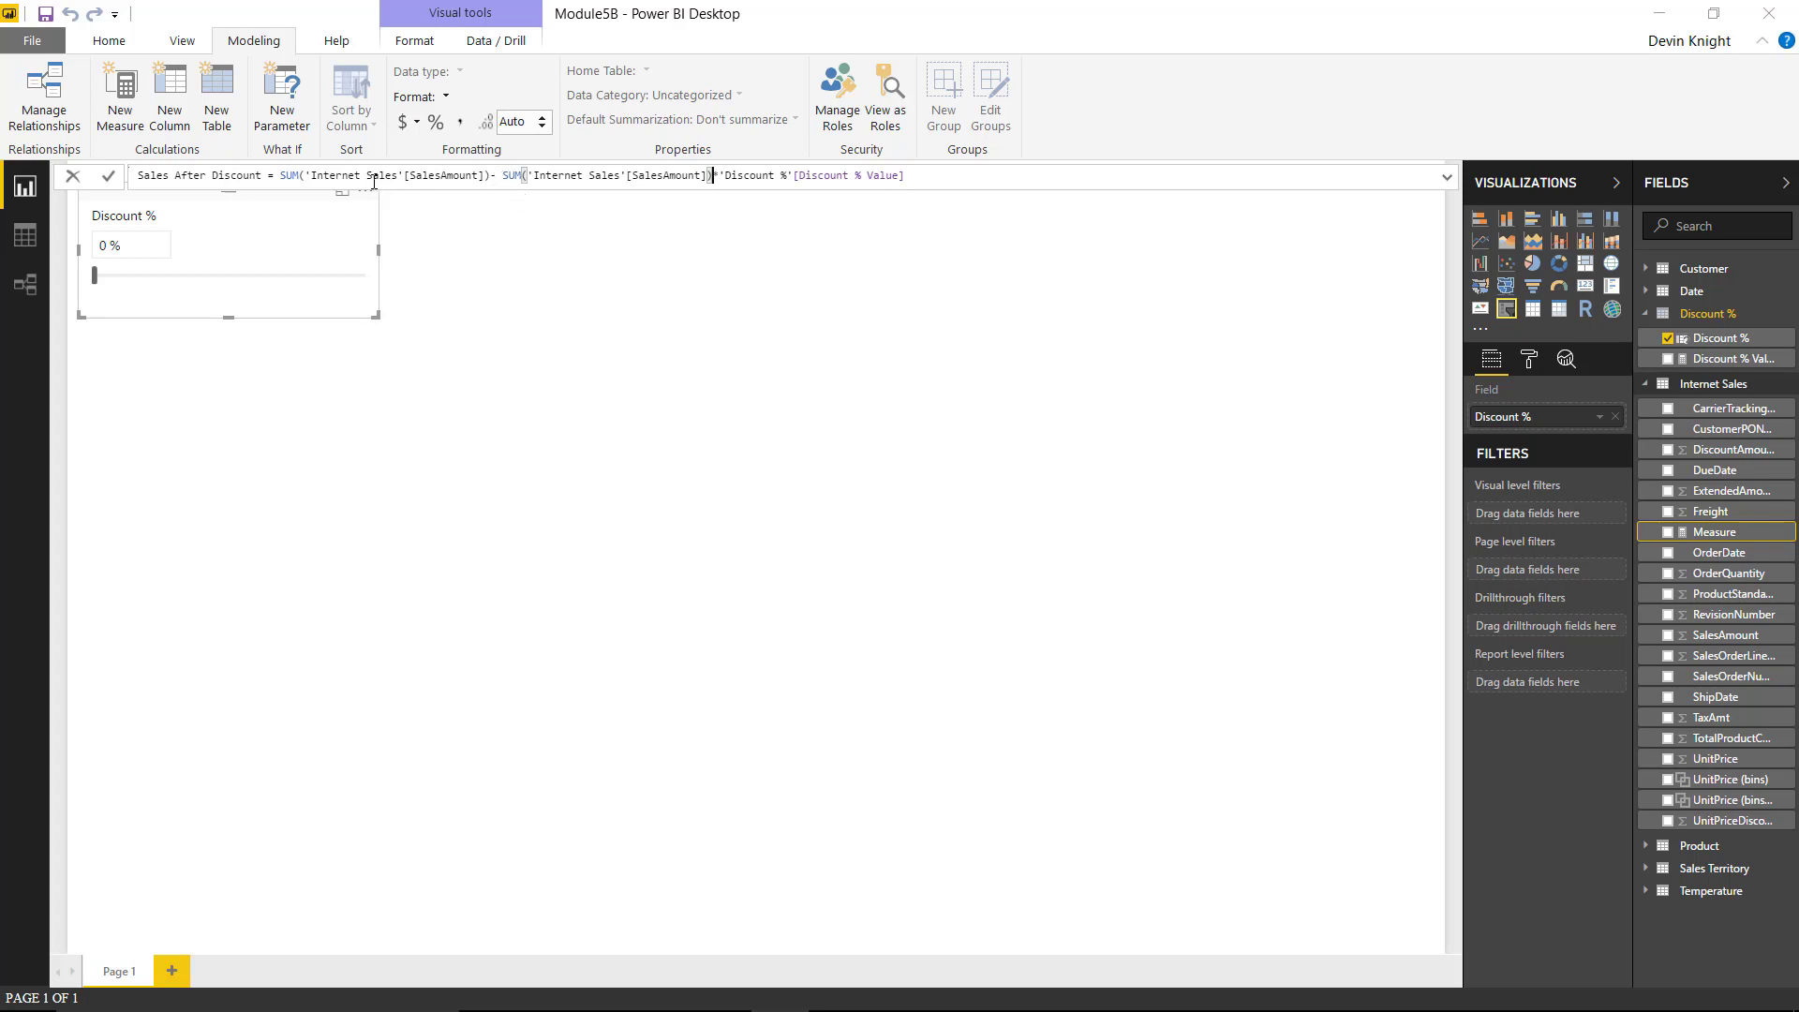
left_click(932, 181)
key("Return")
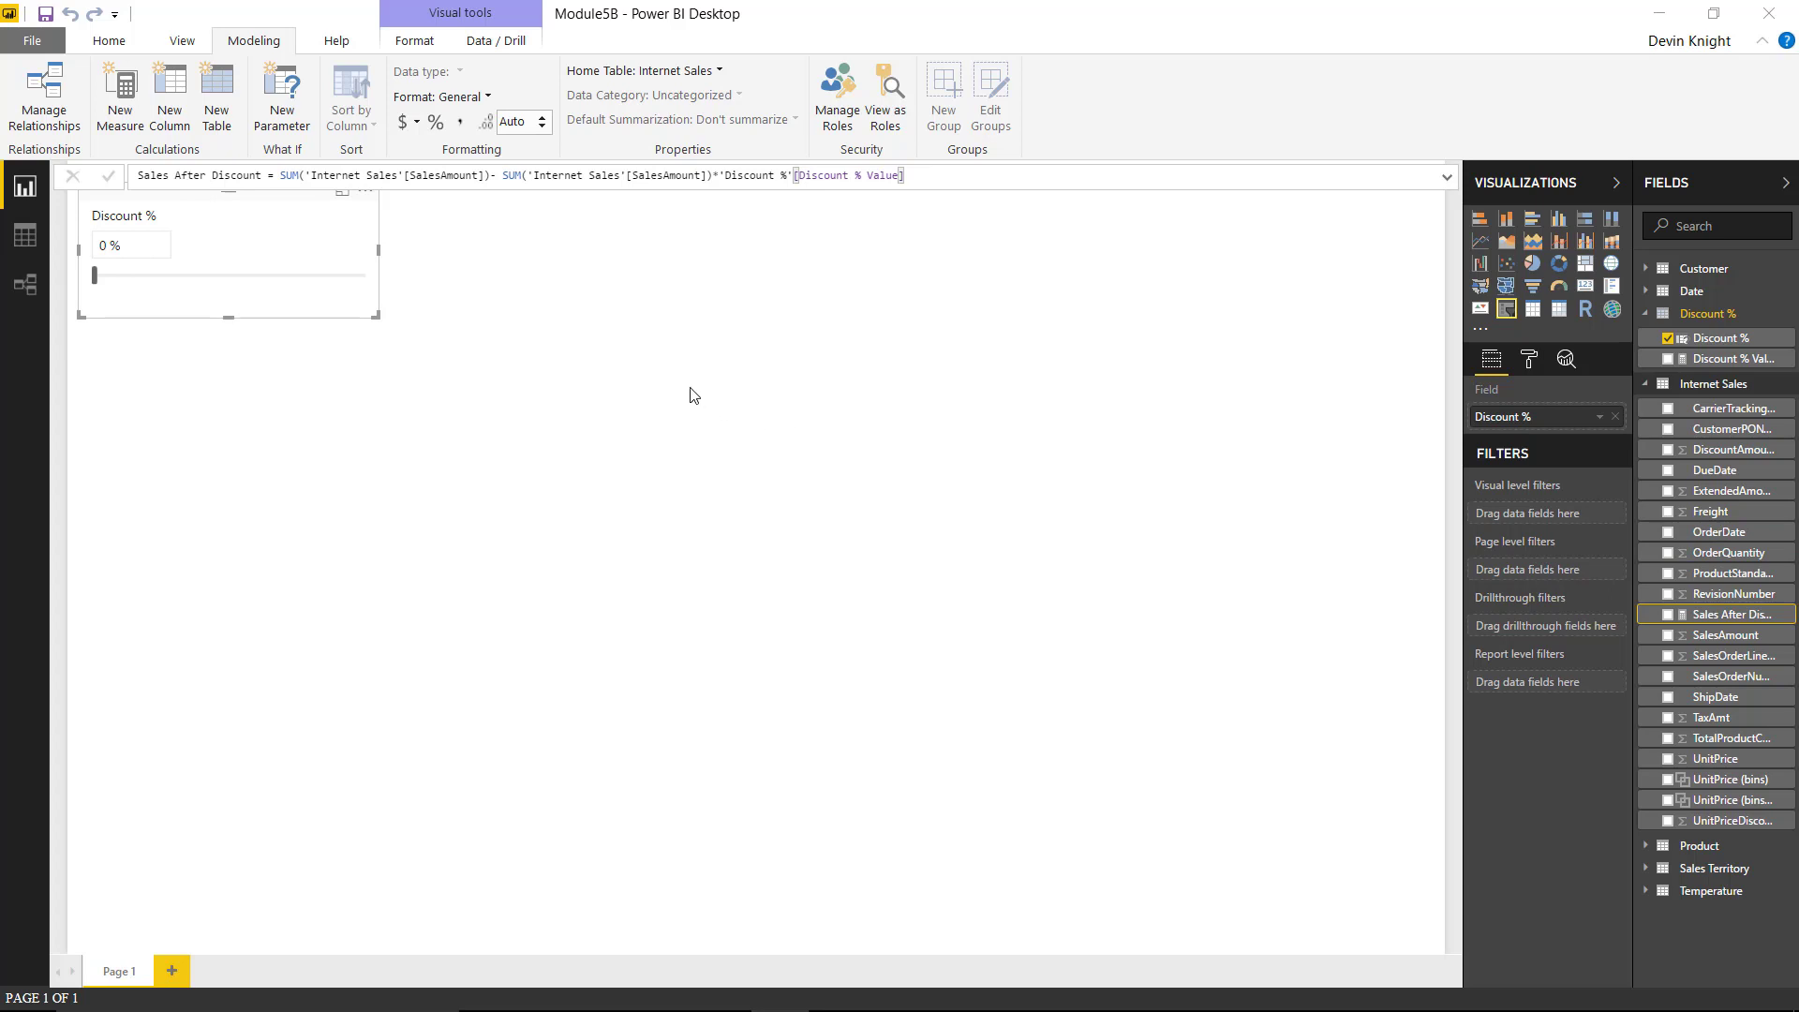
- Add a clustered column chart to the report page comparing SalesAmount with Sales After Discount
left_click(828, 403)
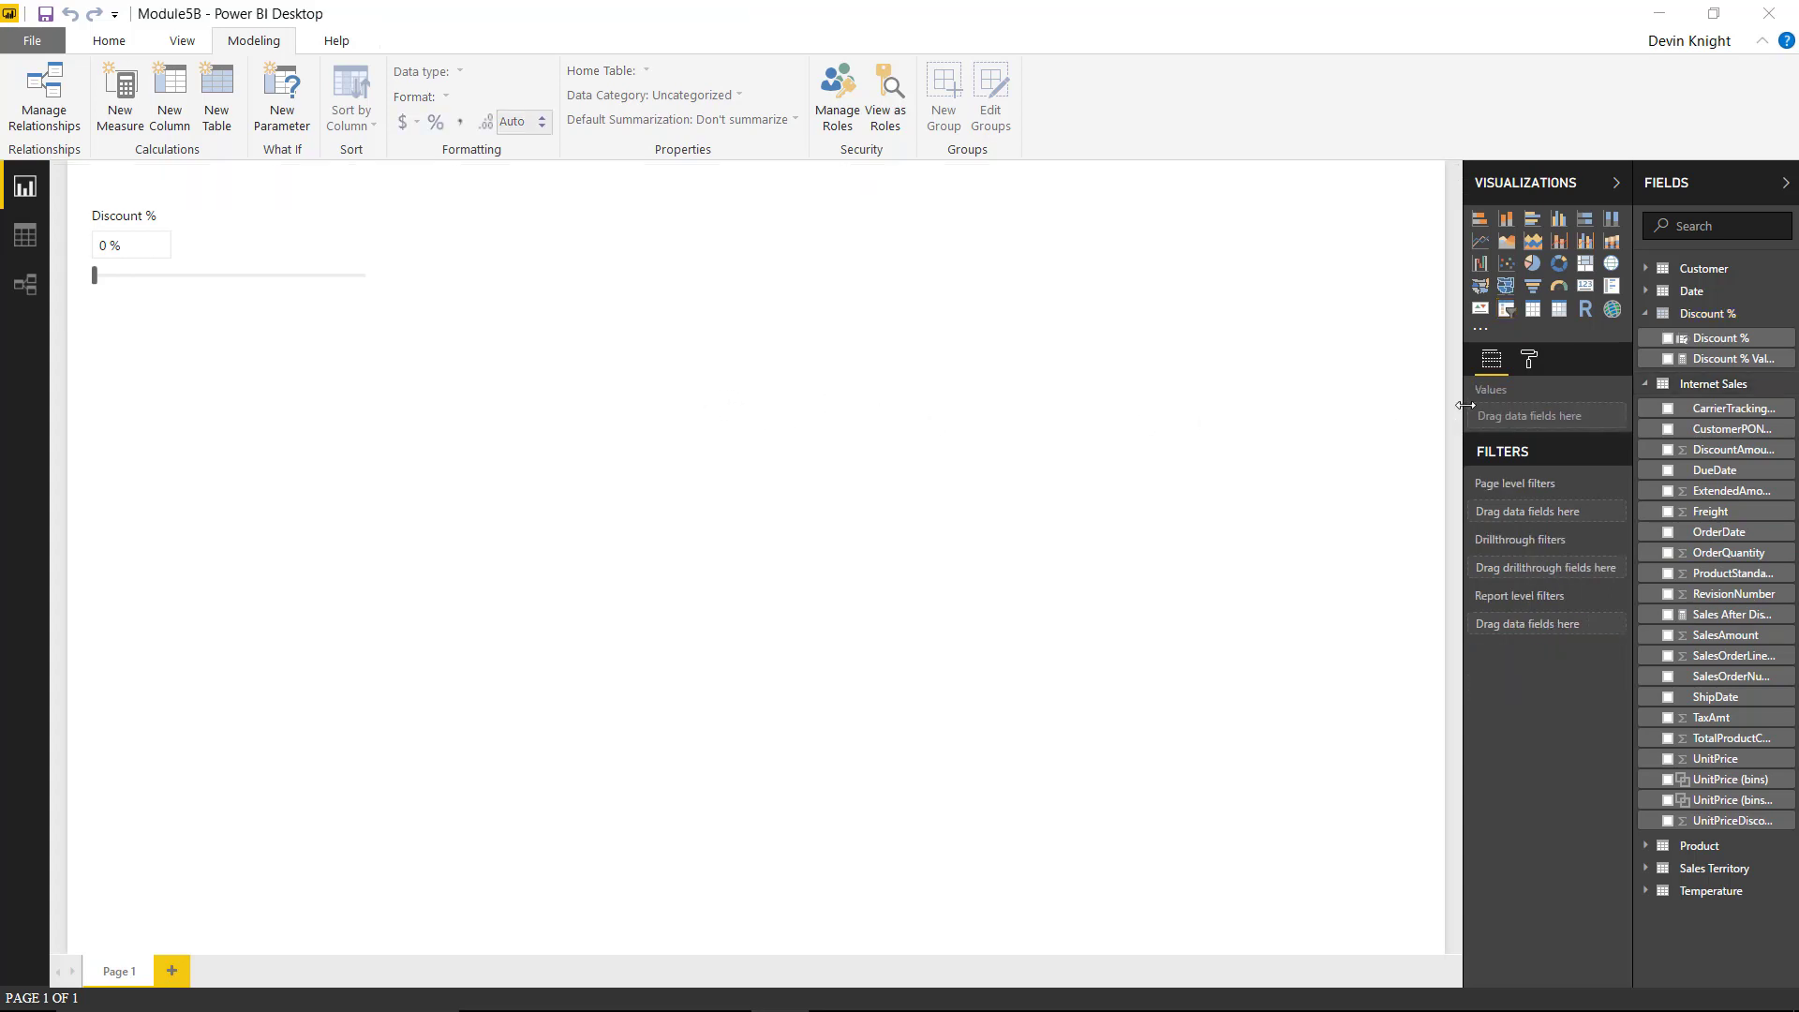
left_click(1506, 218)
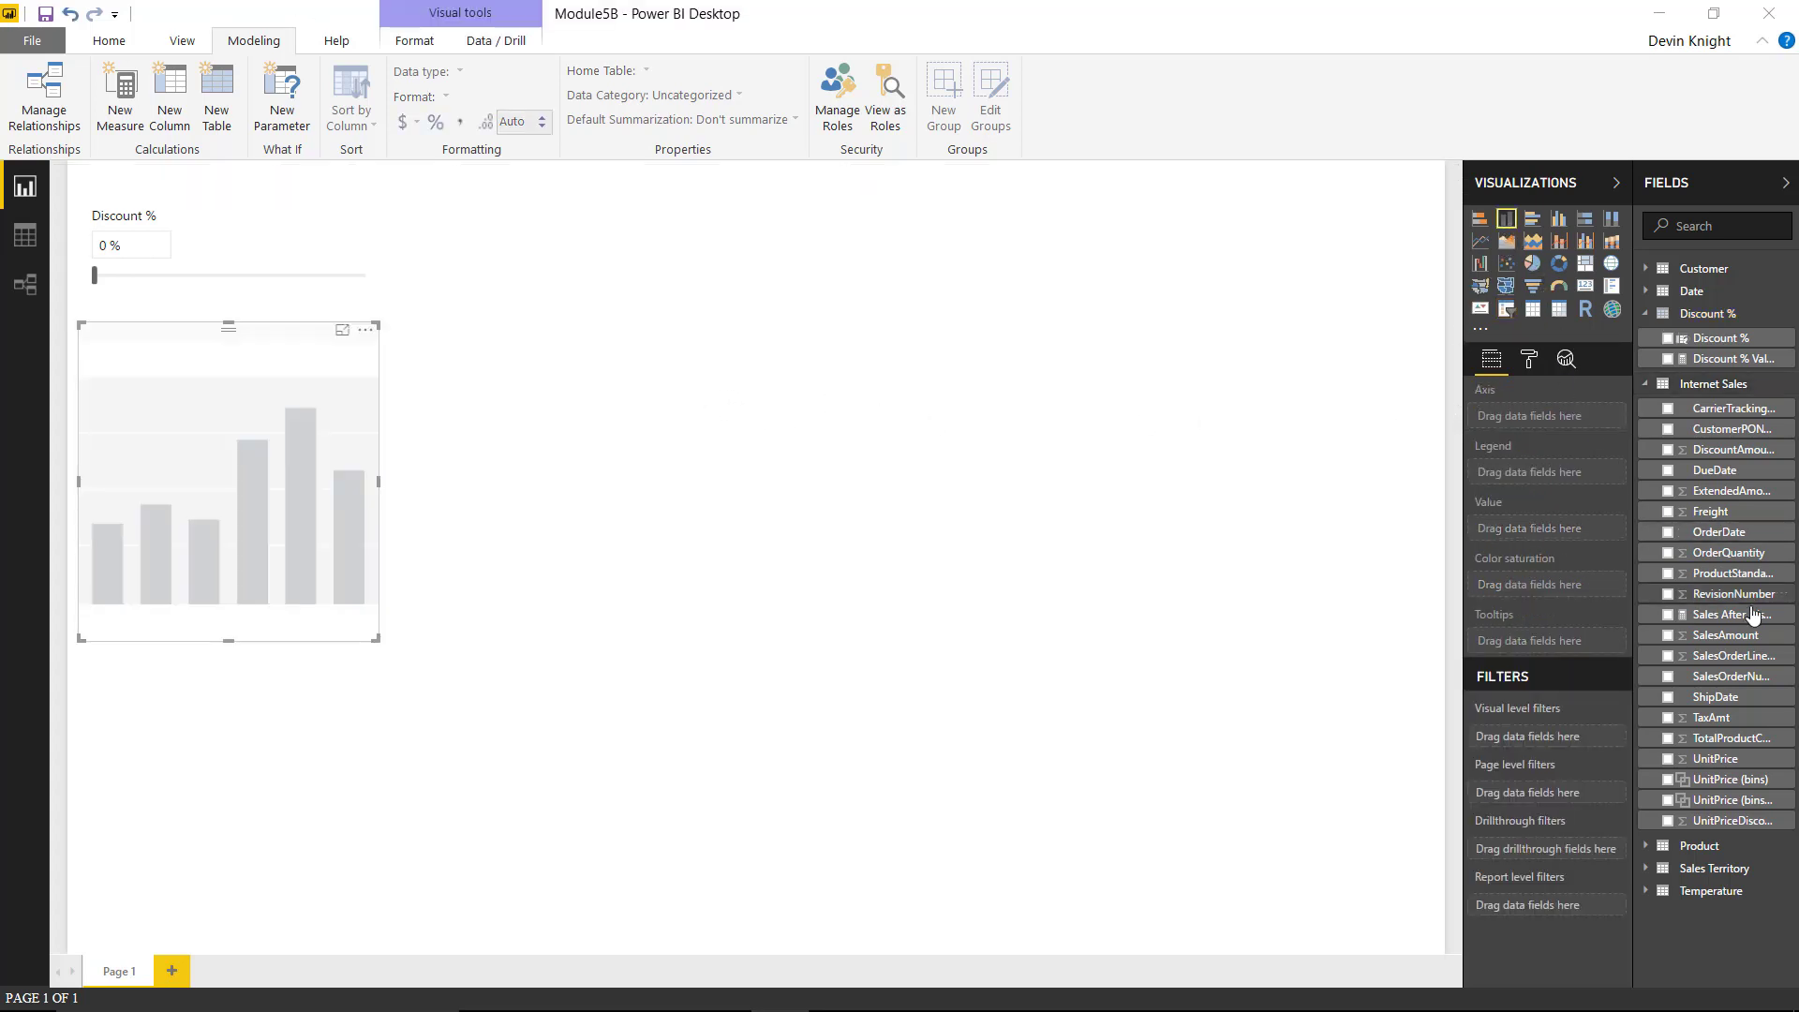
left_click(1669, 635)
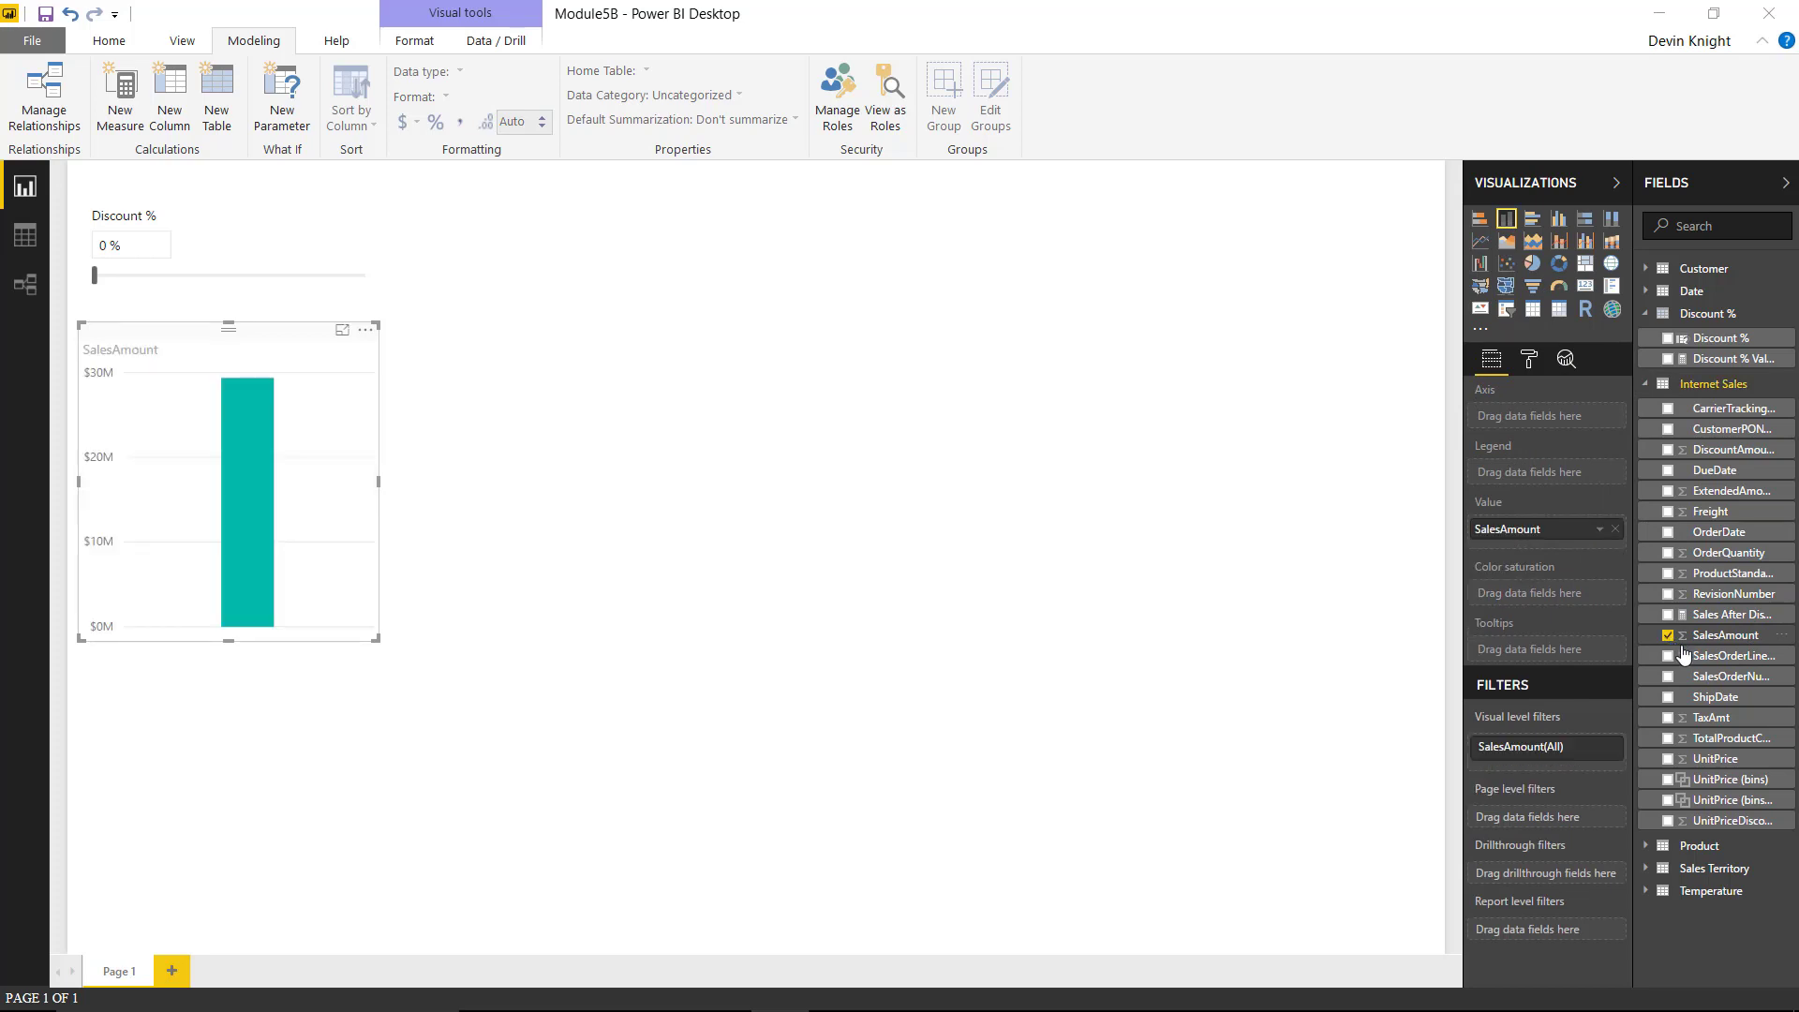
left_click(1667, 619)
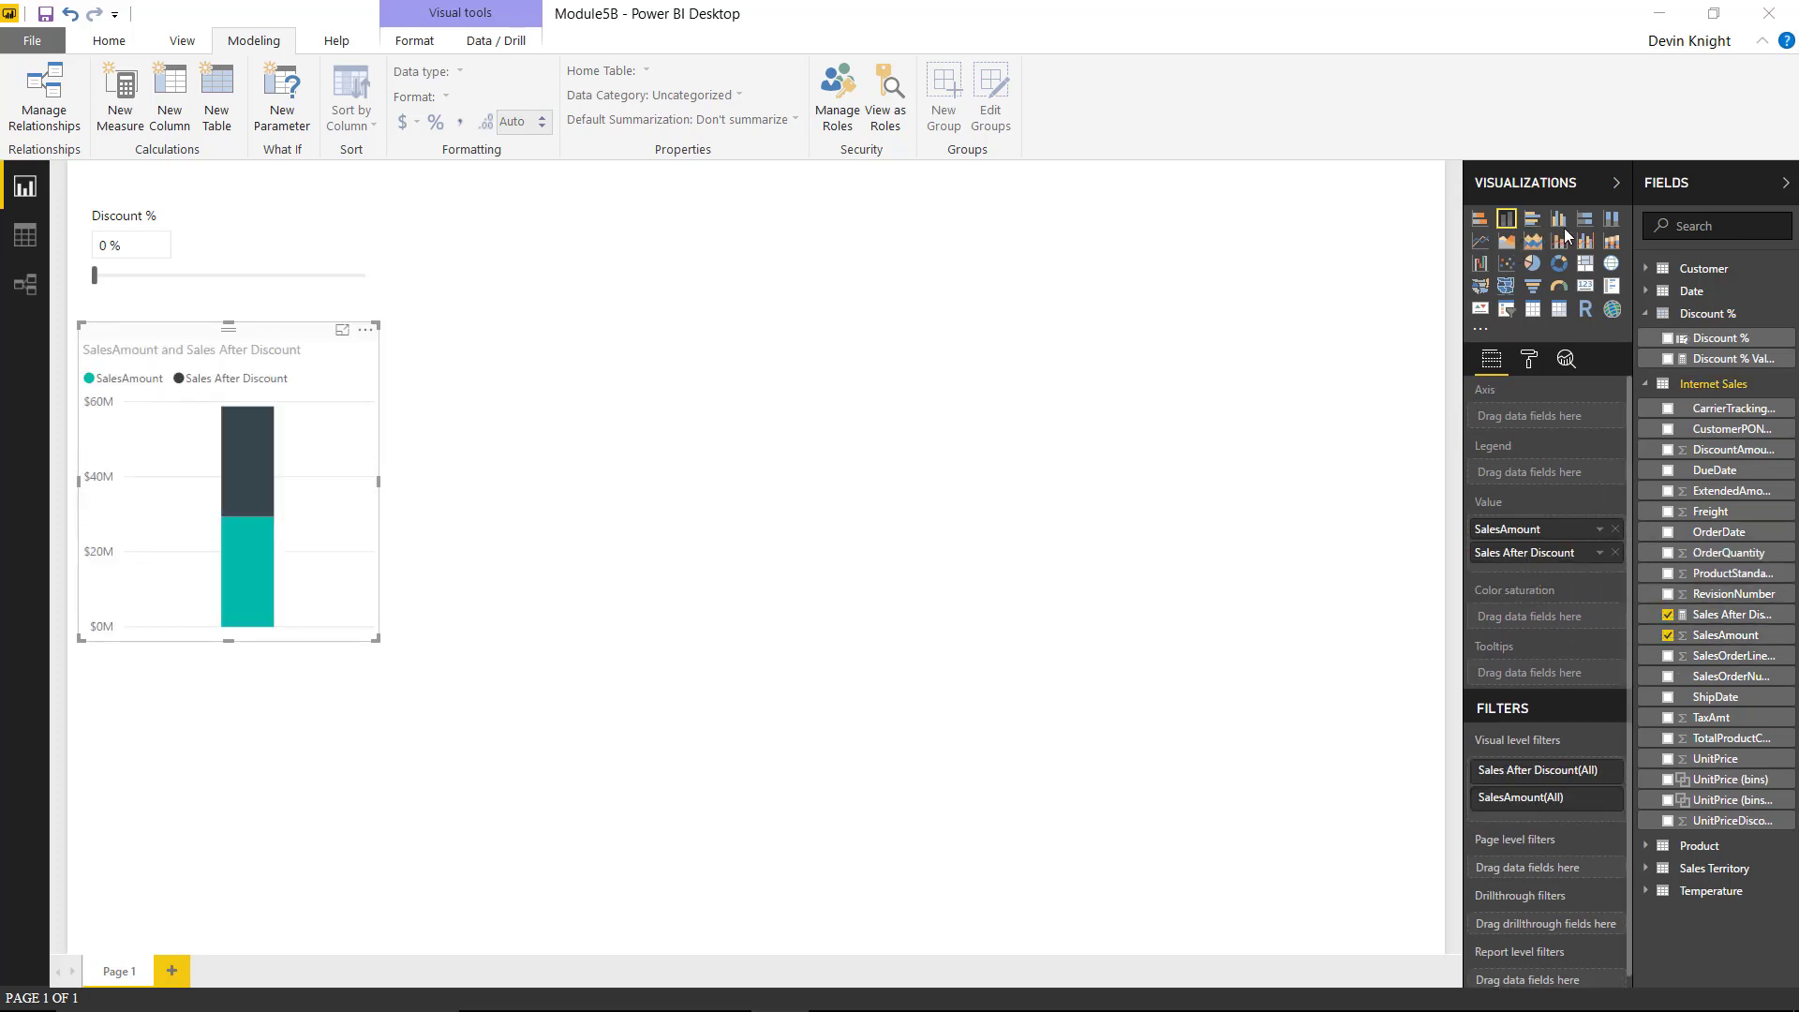
left_click(1561, 221)
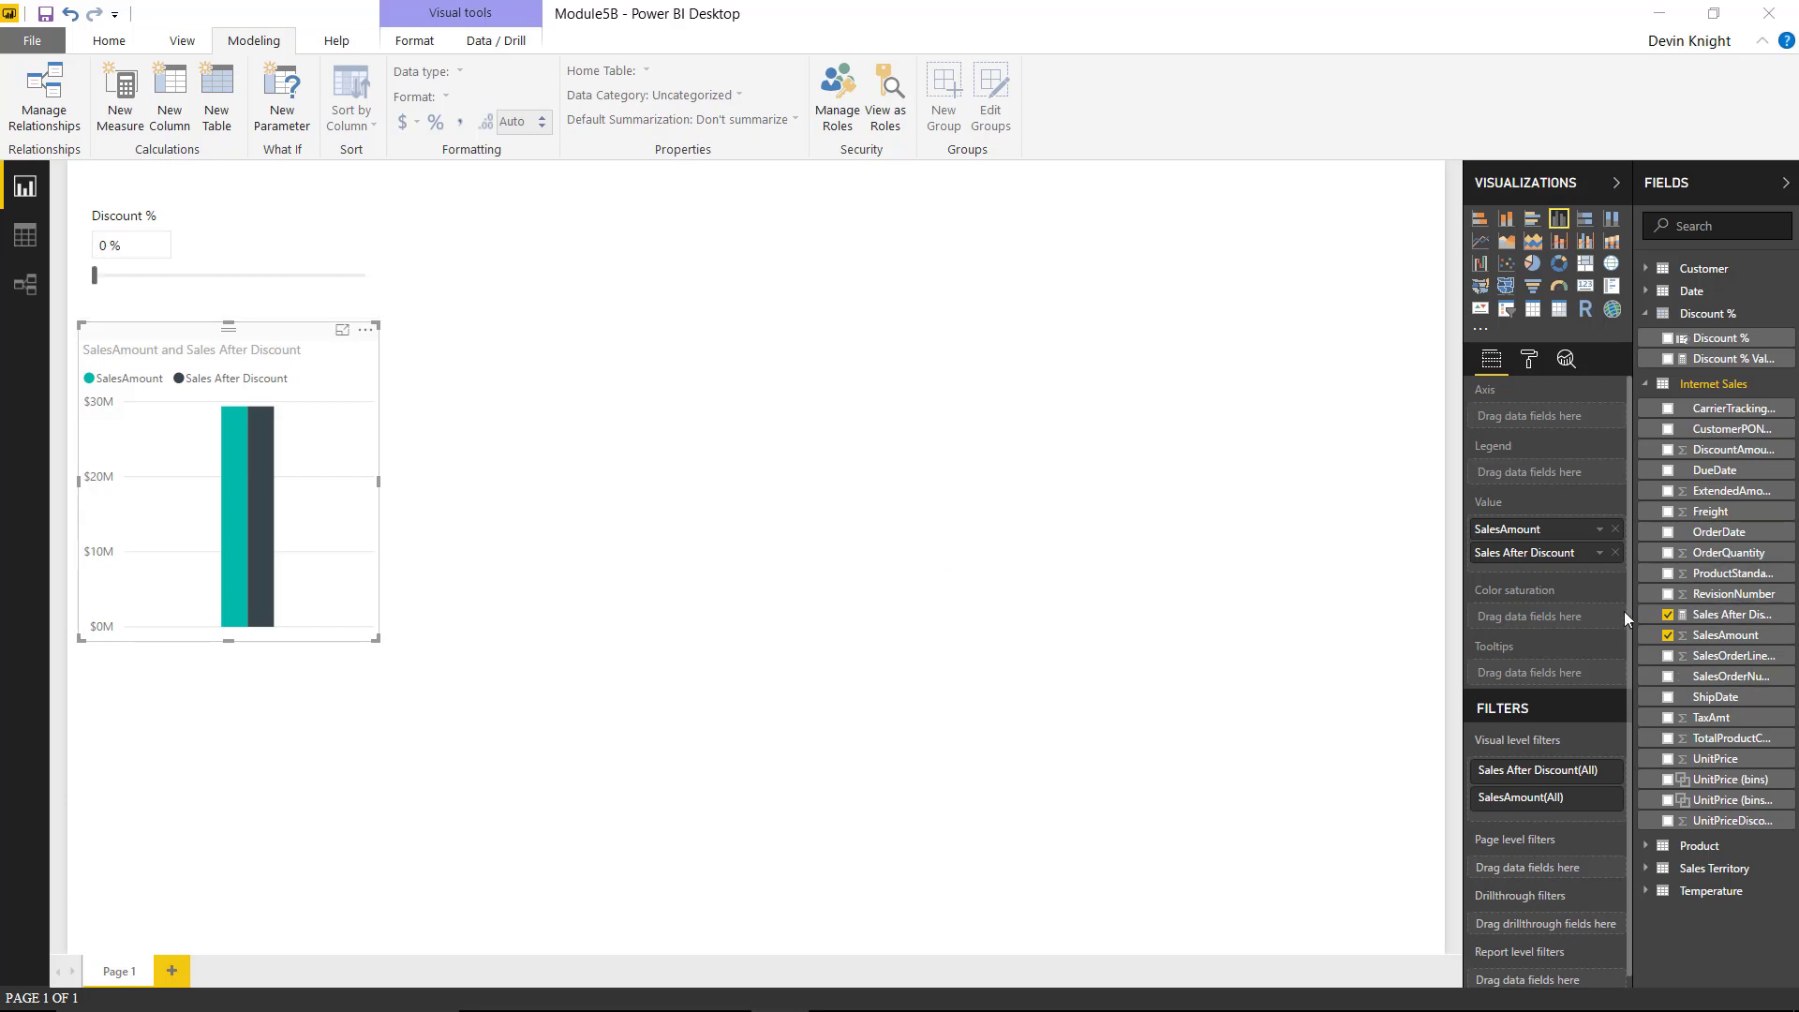
- Put Date on the chart's axis, expand it to the year and quarter level, and enlarge the chart
left_click(1647, 291)
left_click_drag(1705, 337, 1583, 429)
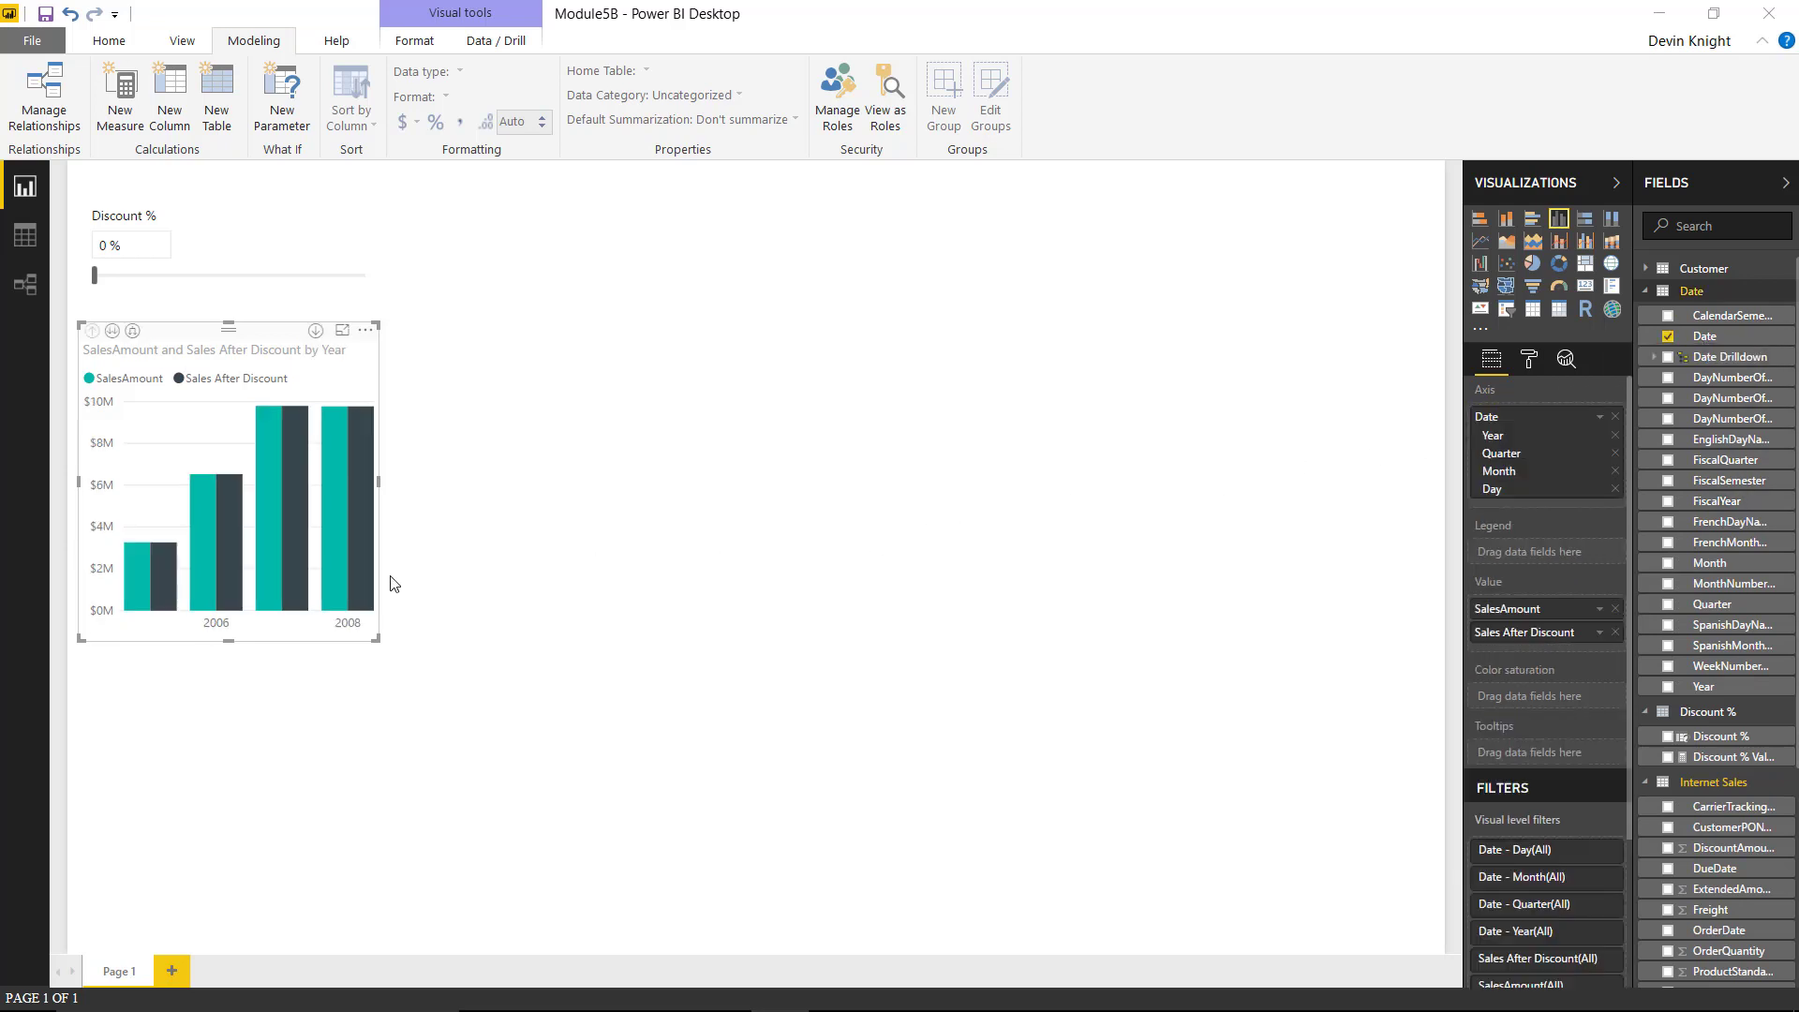
left_click(132, 331)
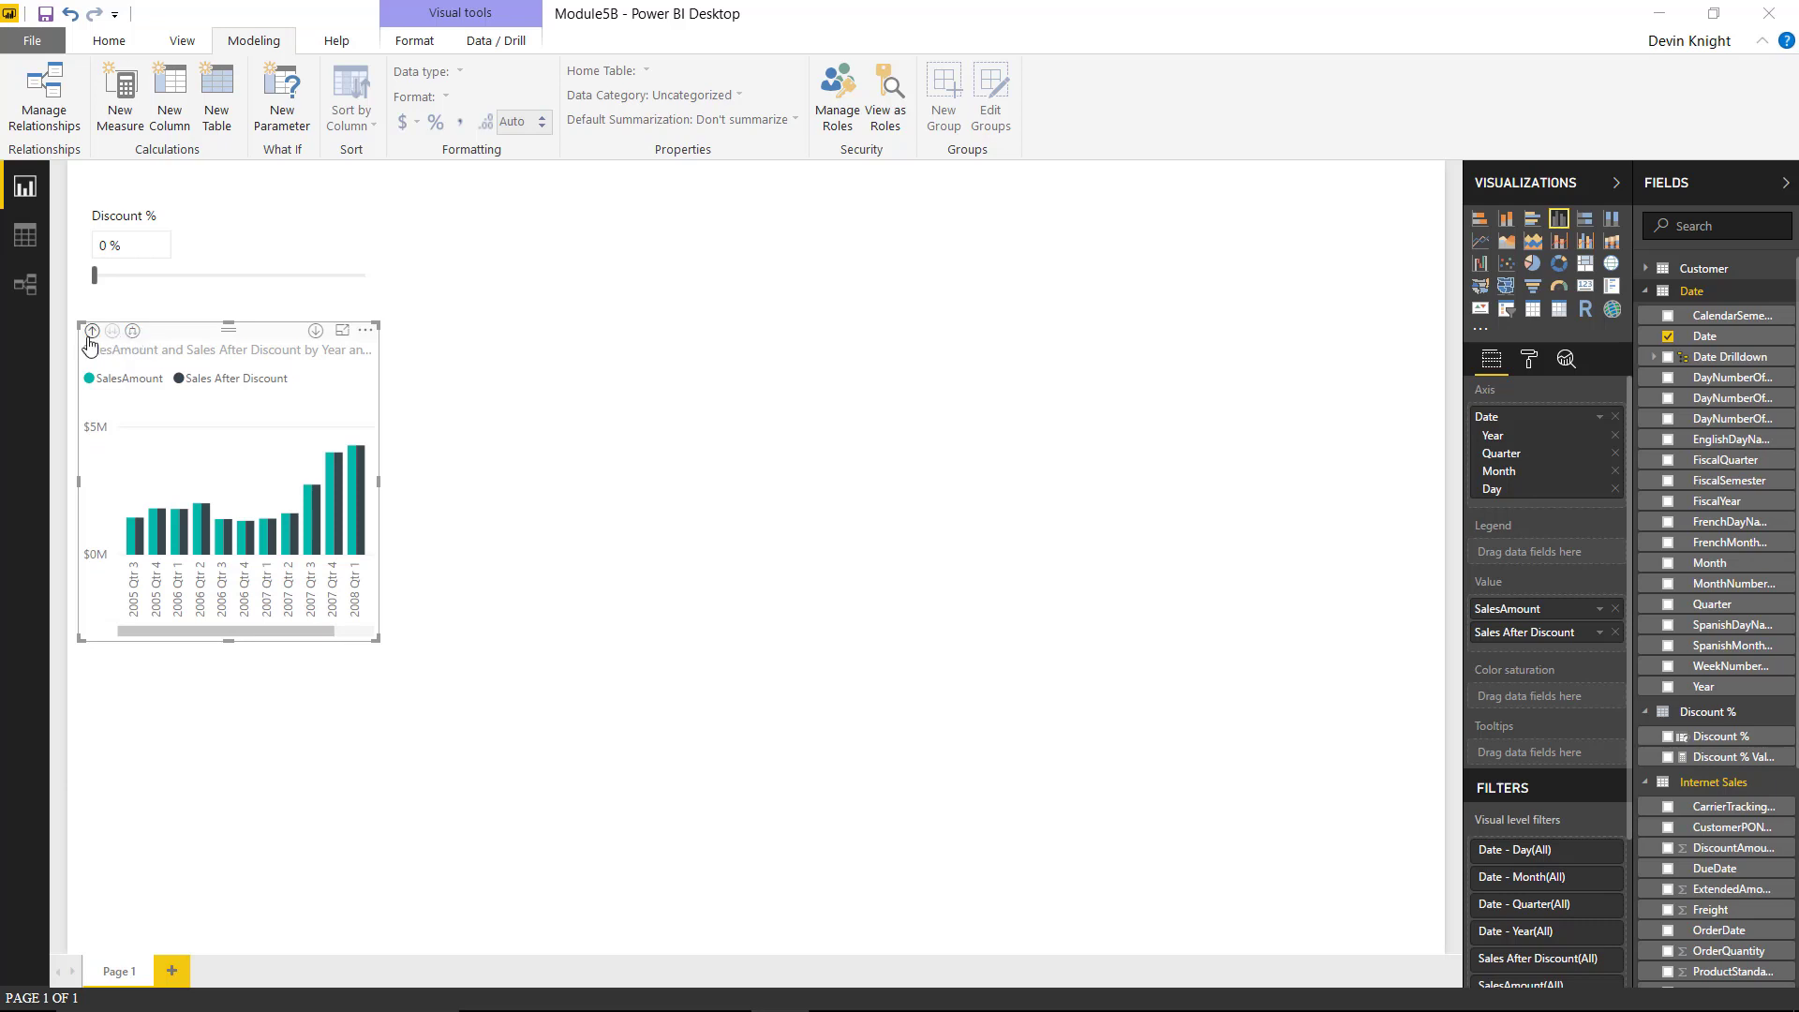
left_click_drag(376, 638, 1011, 756)
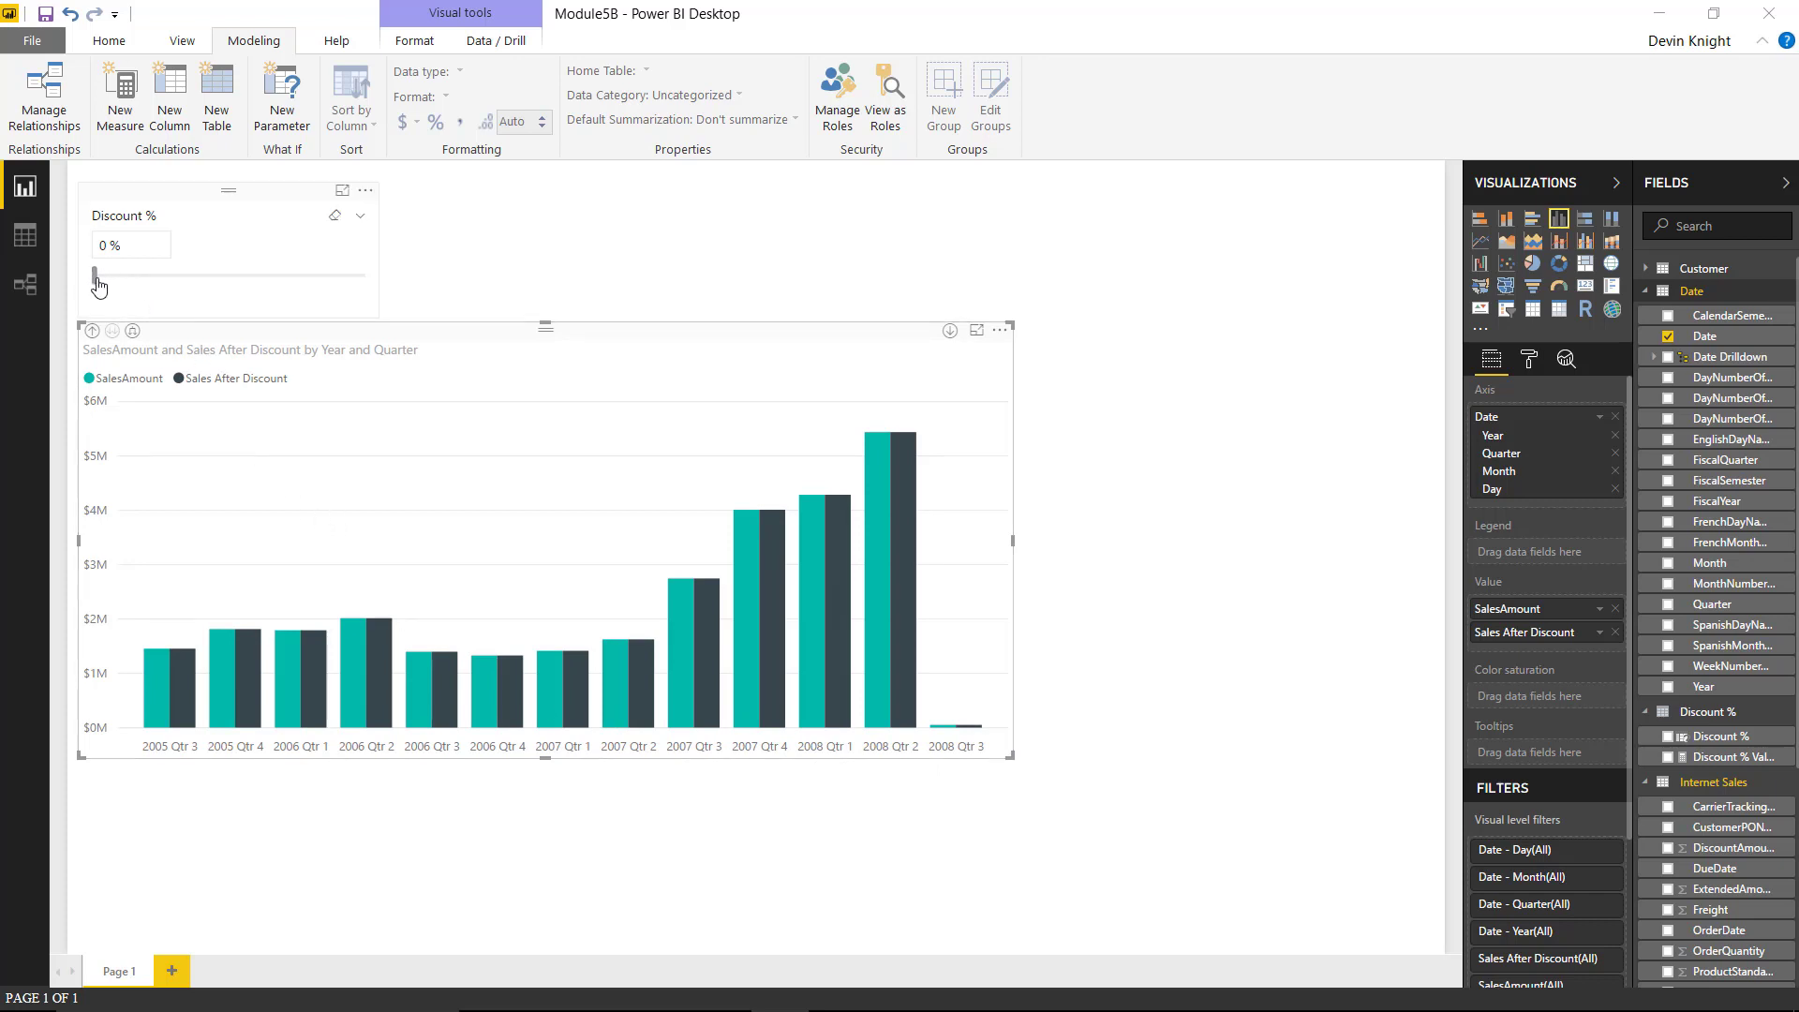
- Test the Discount % slicer at 5%, 50%, 20% and 0% and compare the two sales columns per quarter
left_click_drag(95, 278, 120, 281)
left_click(129, 308)
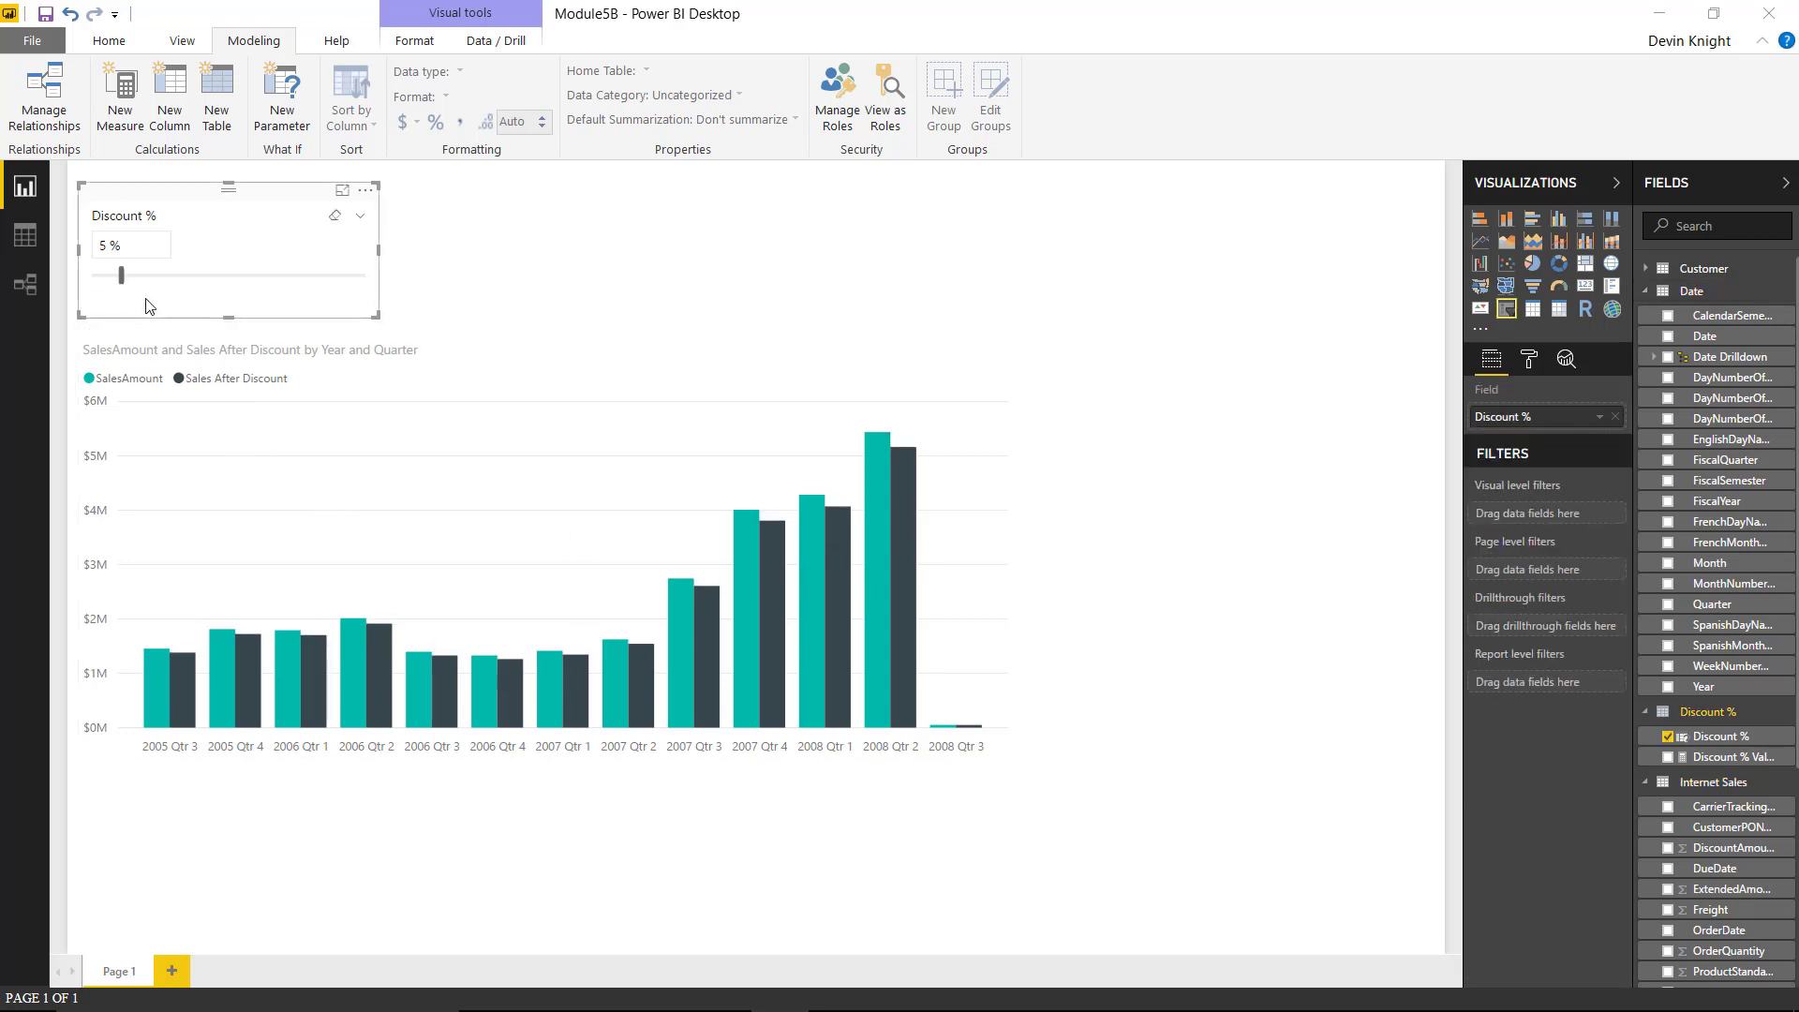
left_click_drag(122, 275, 147, 277)
left_click(202, 276)
left_click_drag(203, 276, 366, 276)
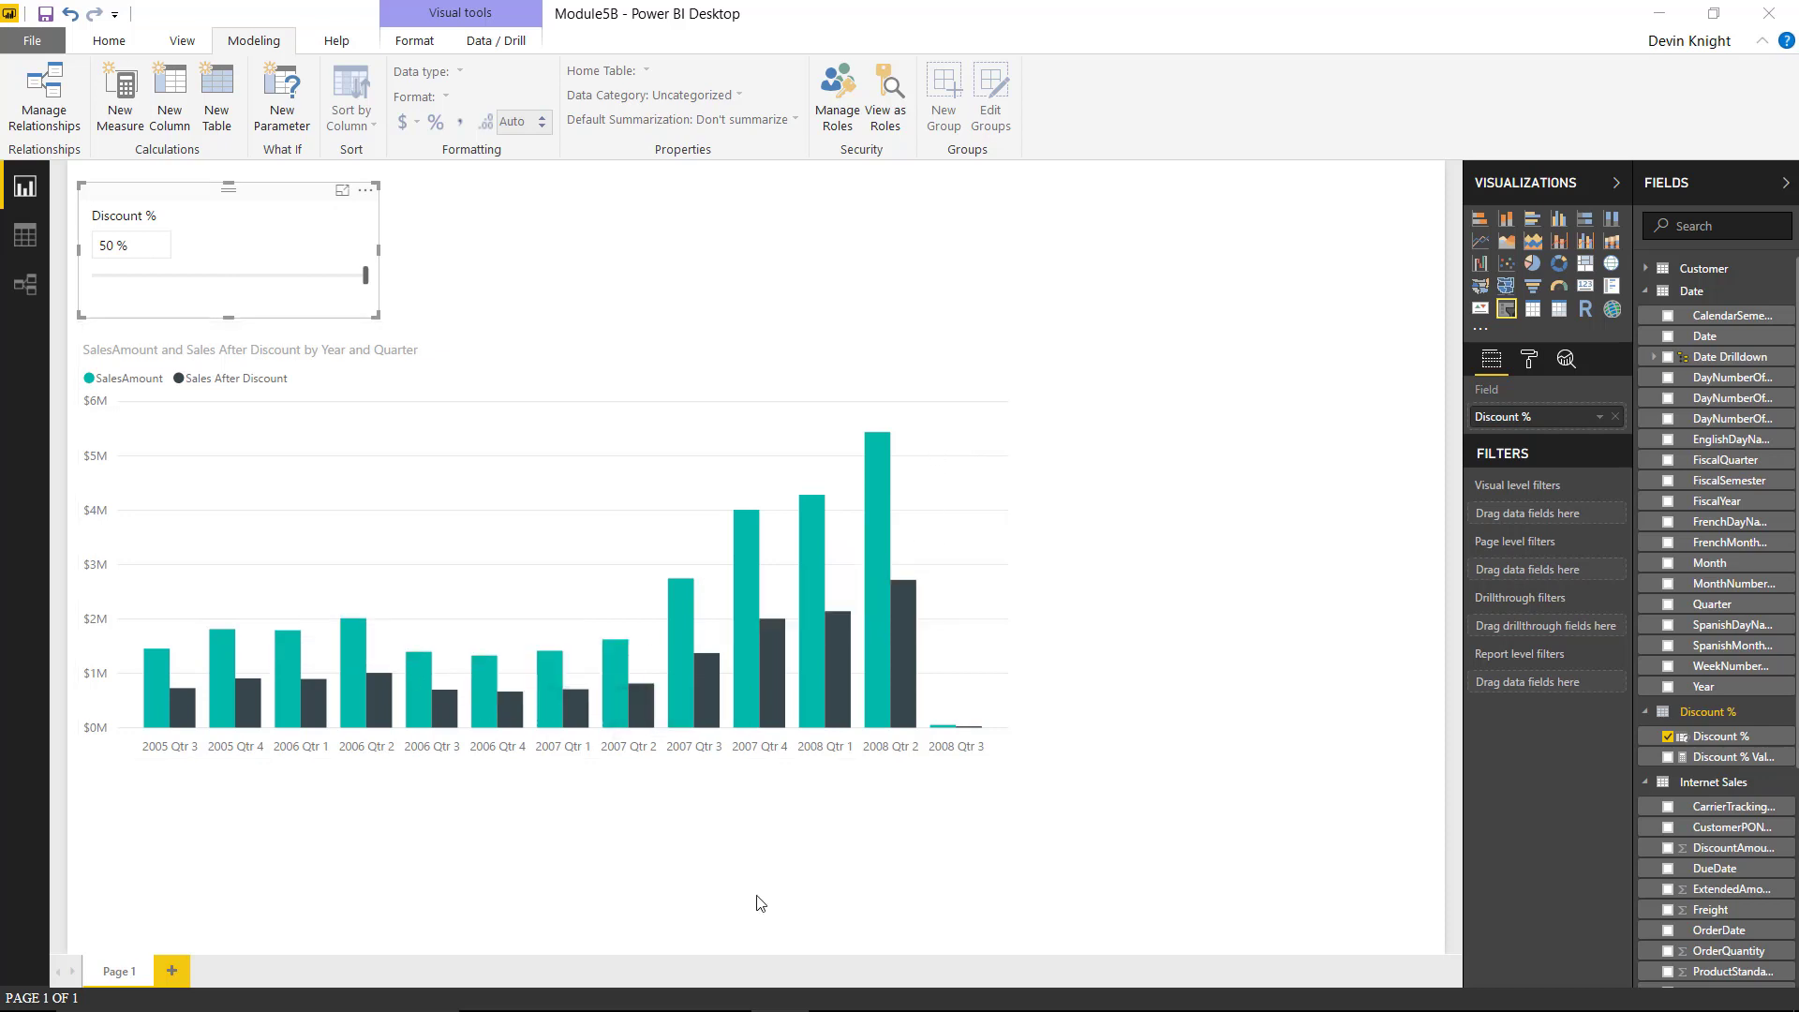
left_click_drag(366, 277, 201, 278)
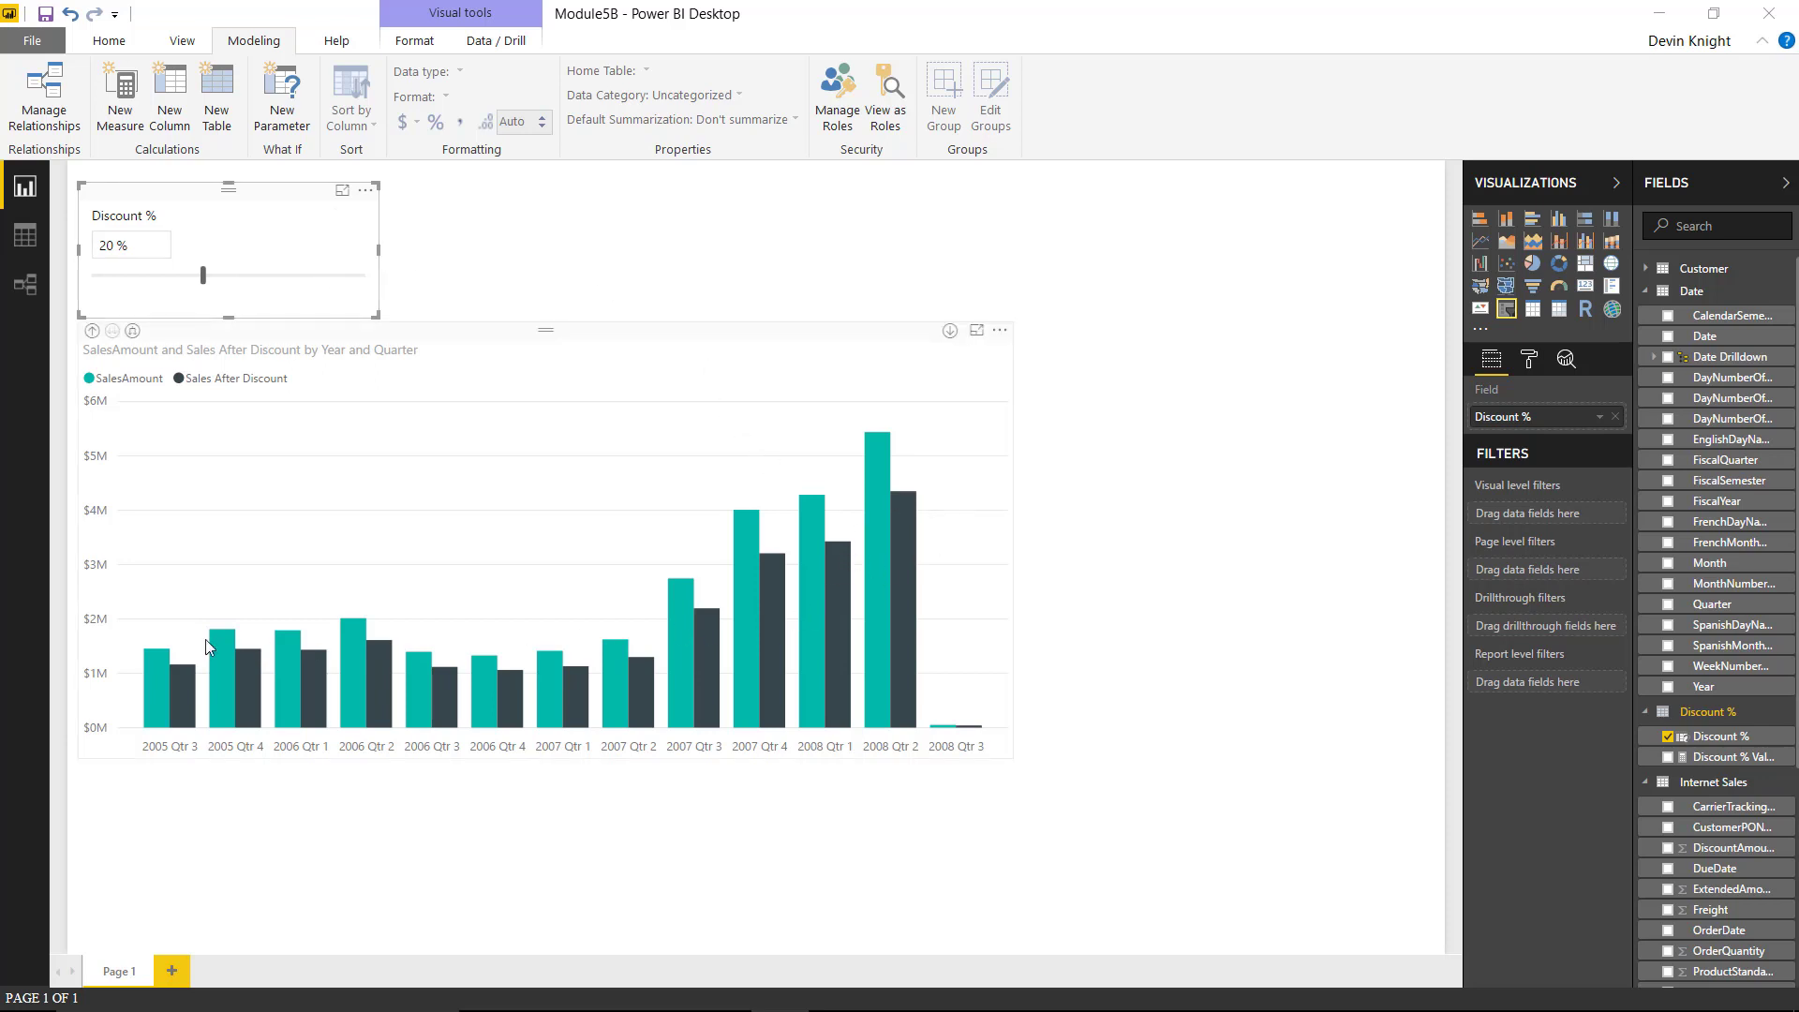
left_click_drag(204, 277, 92, 296)
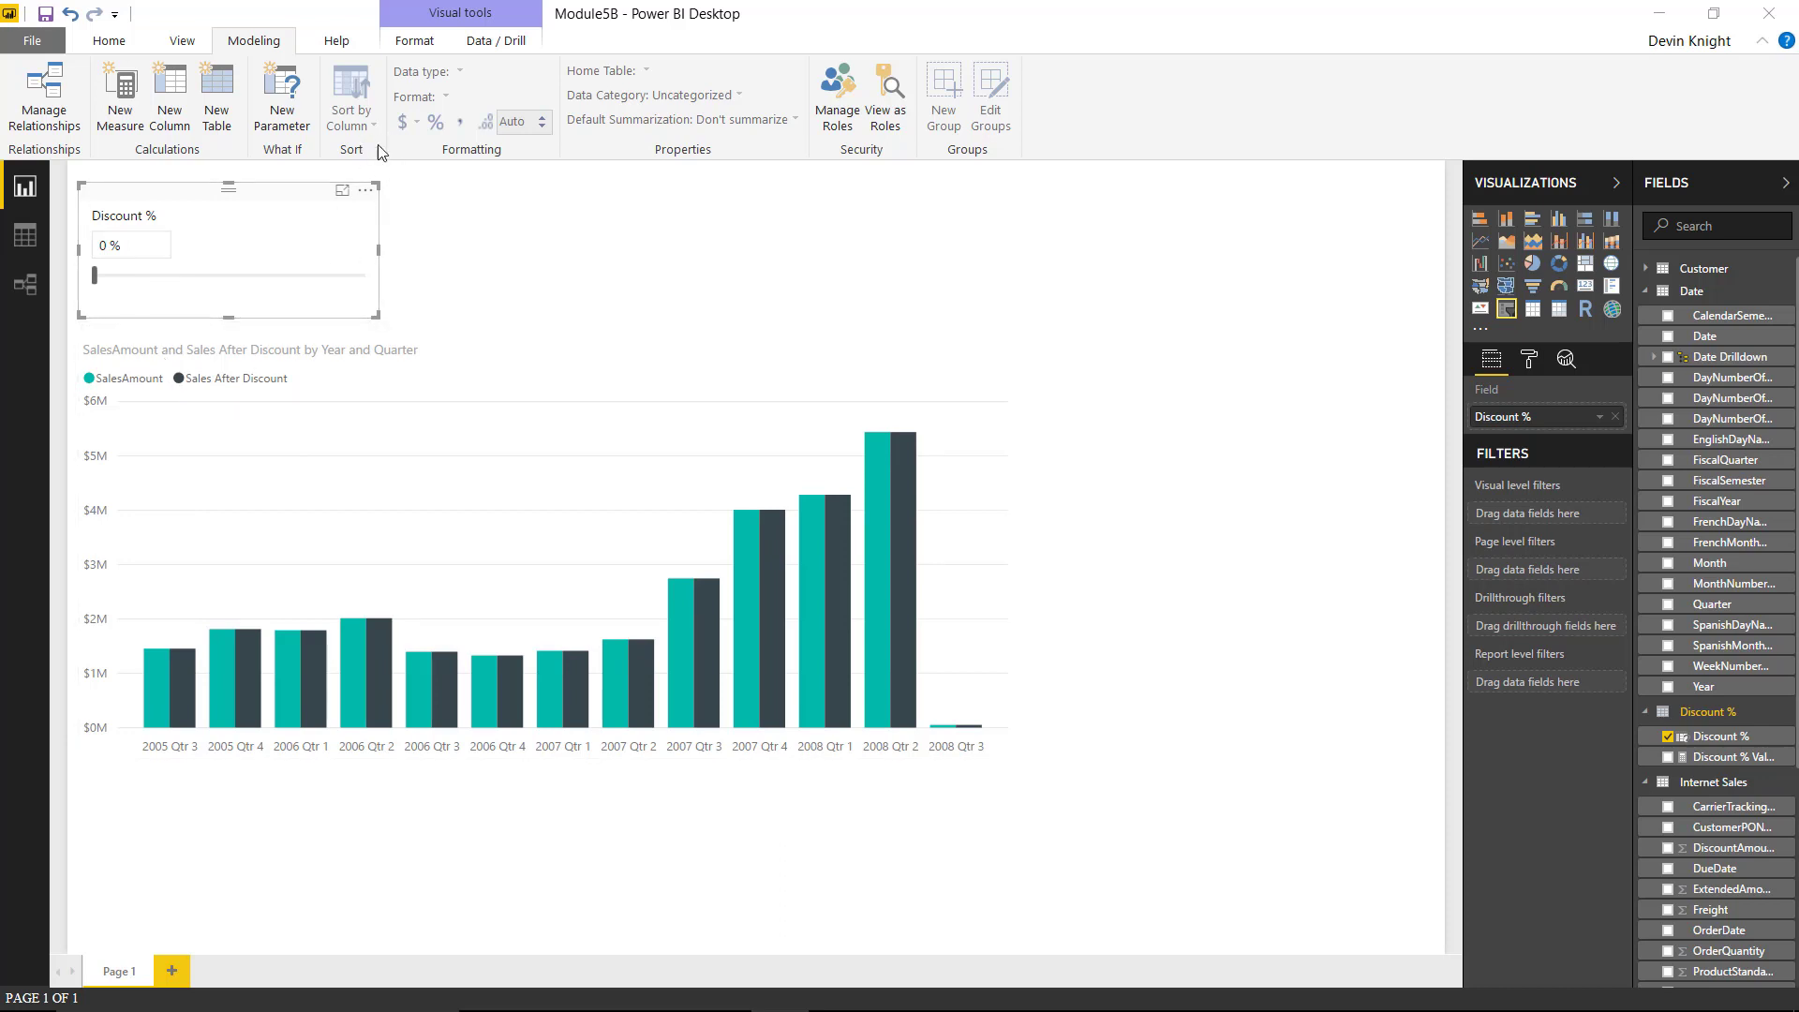
- Review the what-if parameter options without creating another one, and check the chart with the Discount % slicer at 15%
left_click(298, 125)
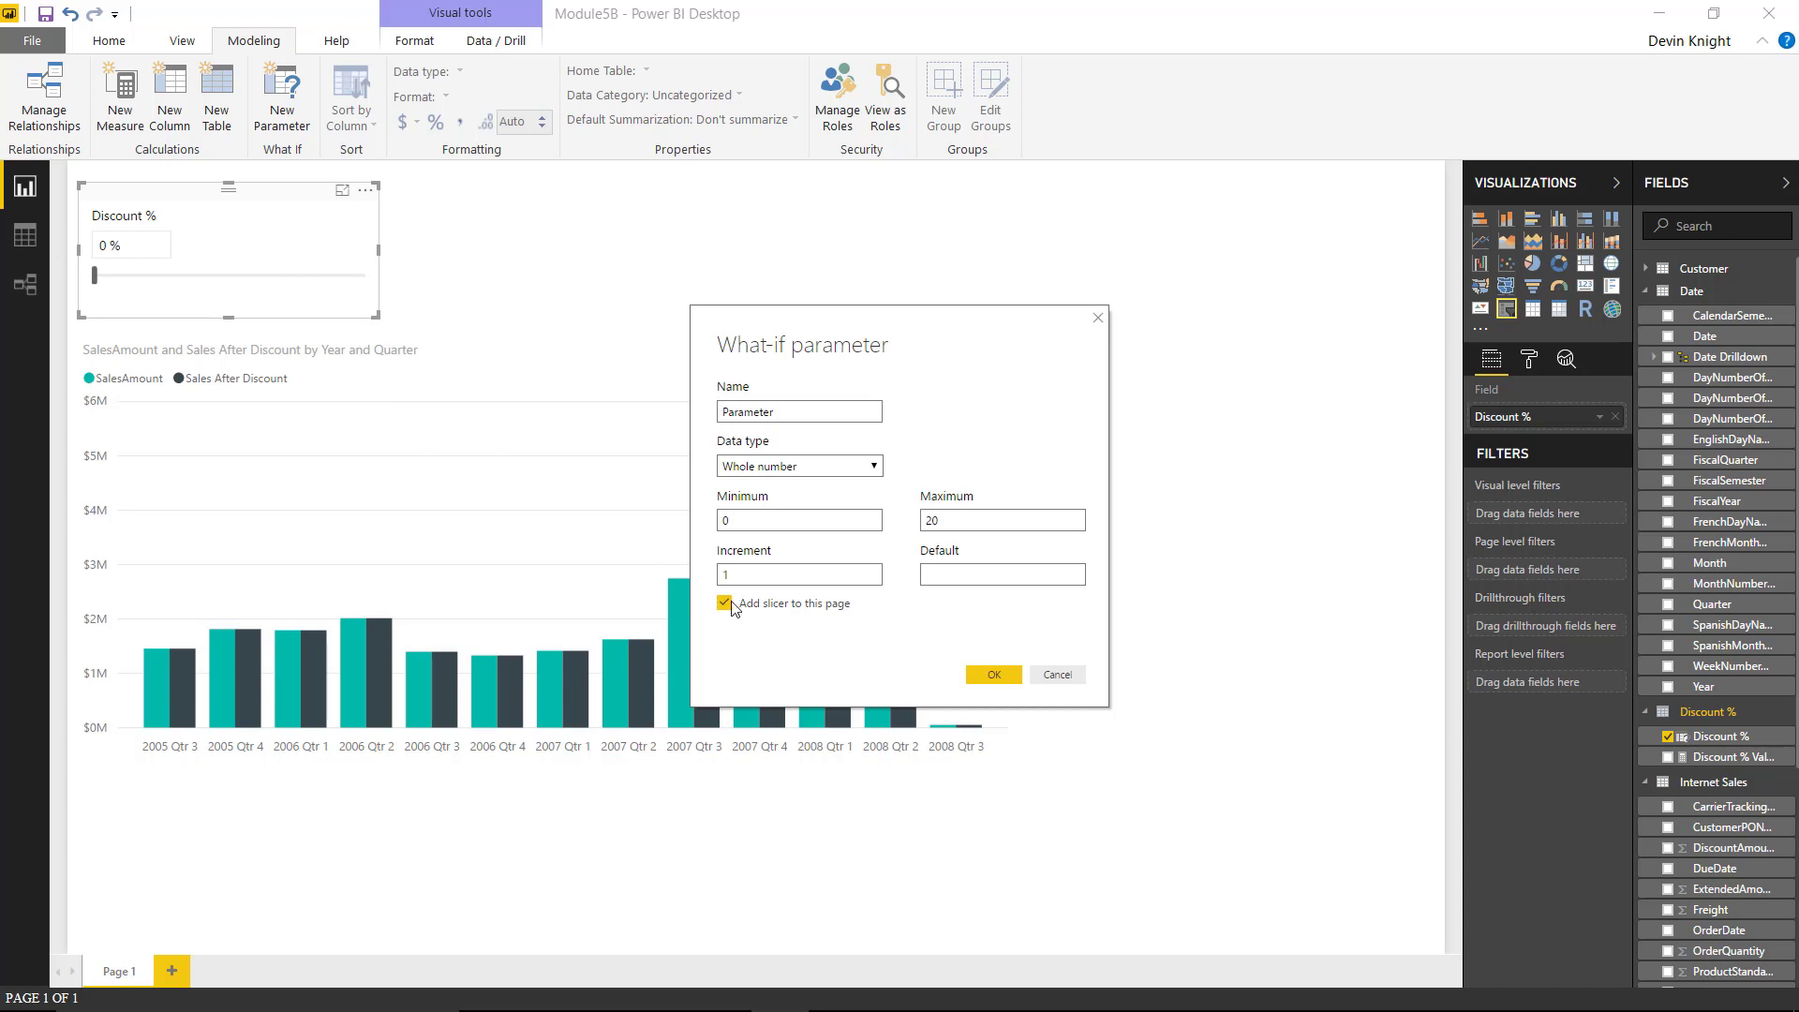
left_click(1057, 675)
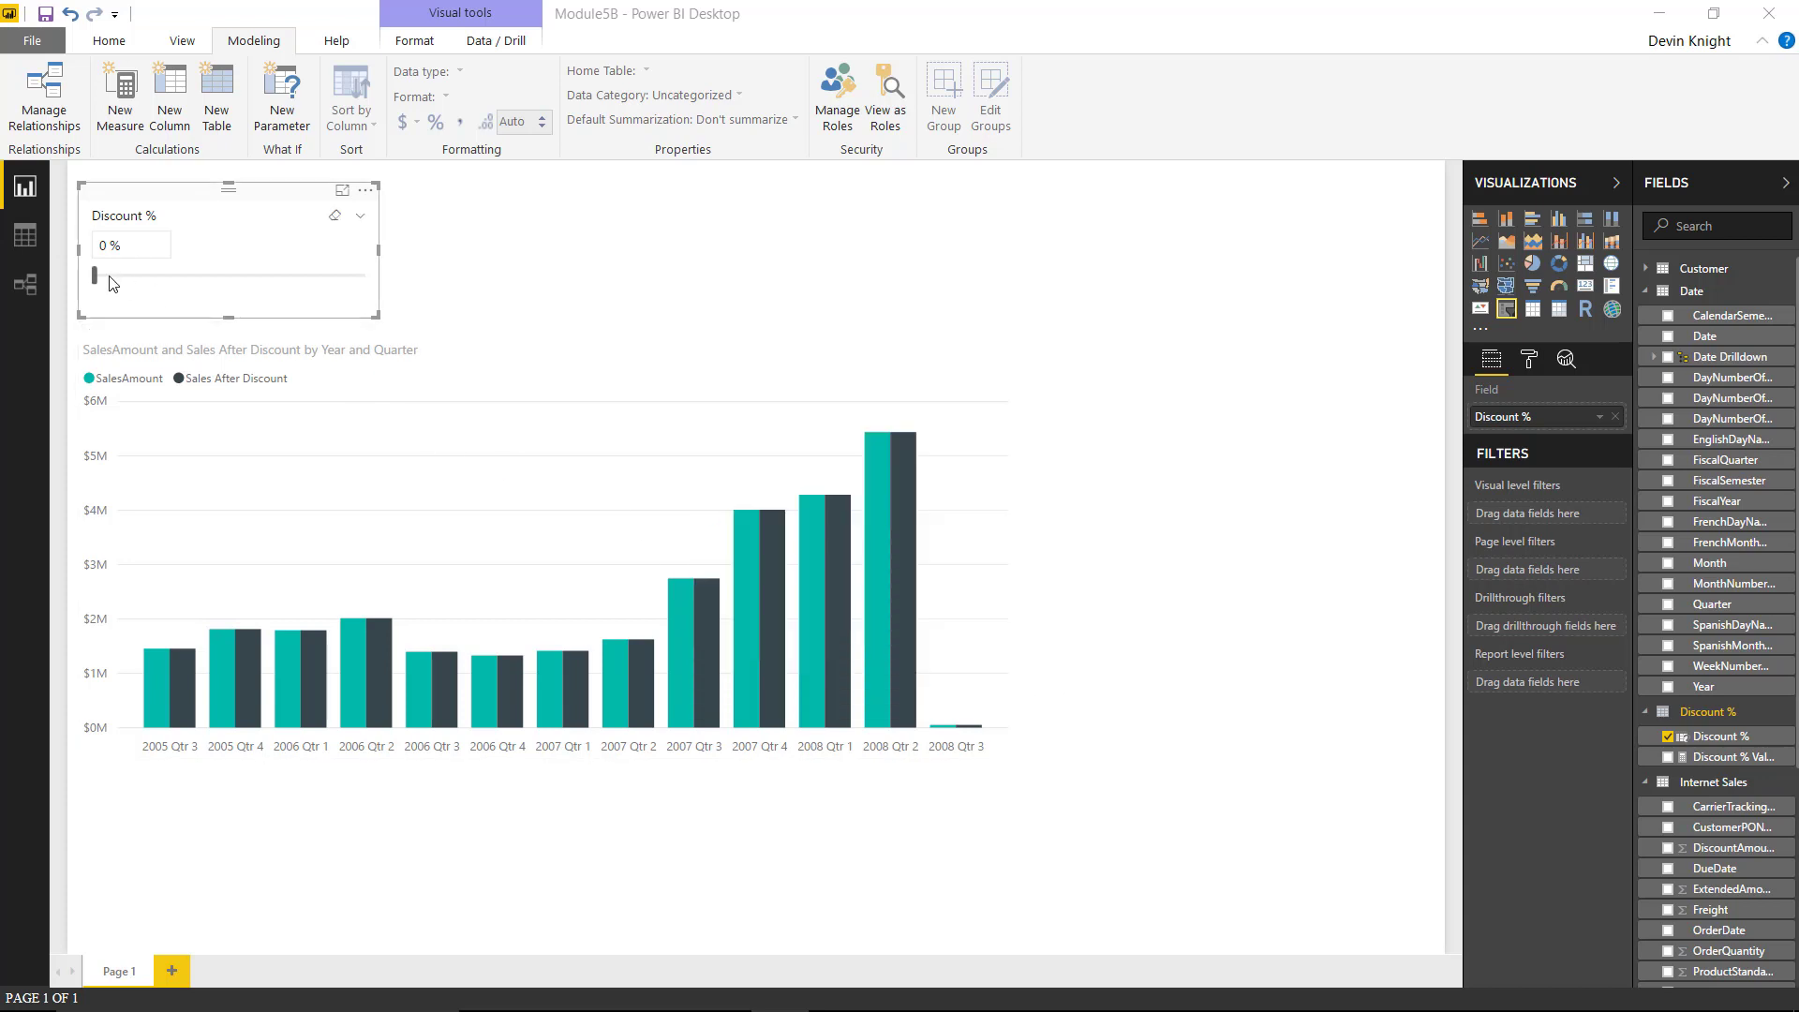
left_click_drag(95, 275, 176, 285)
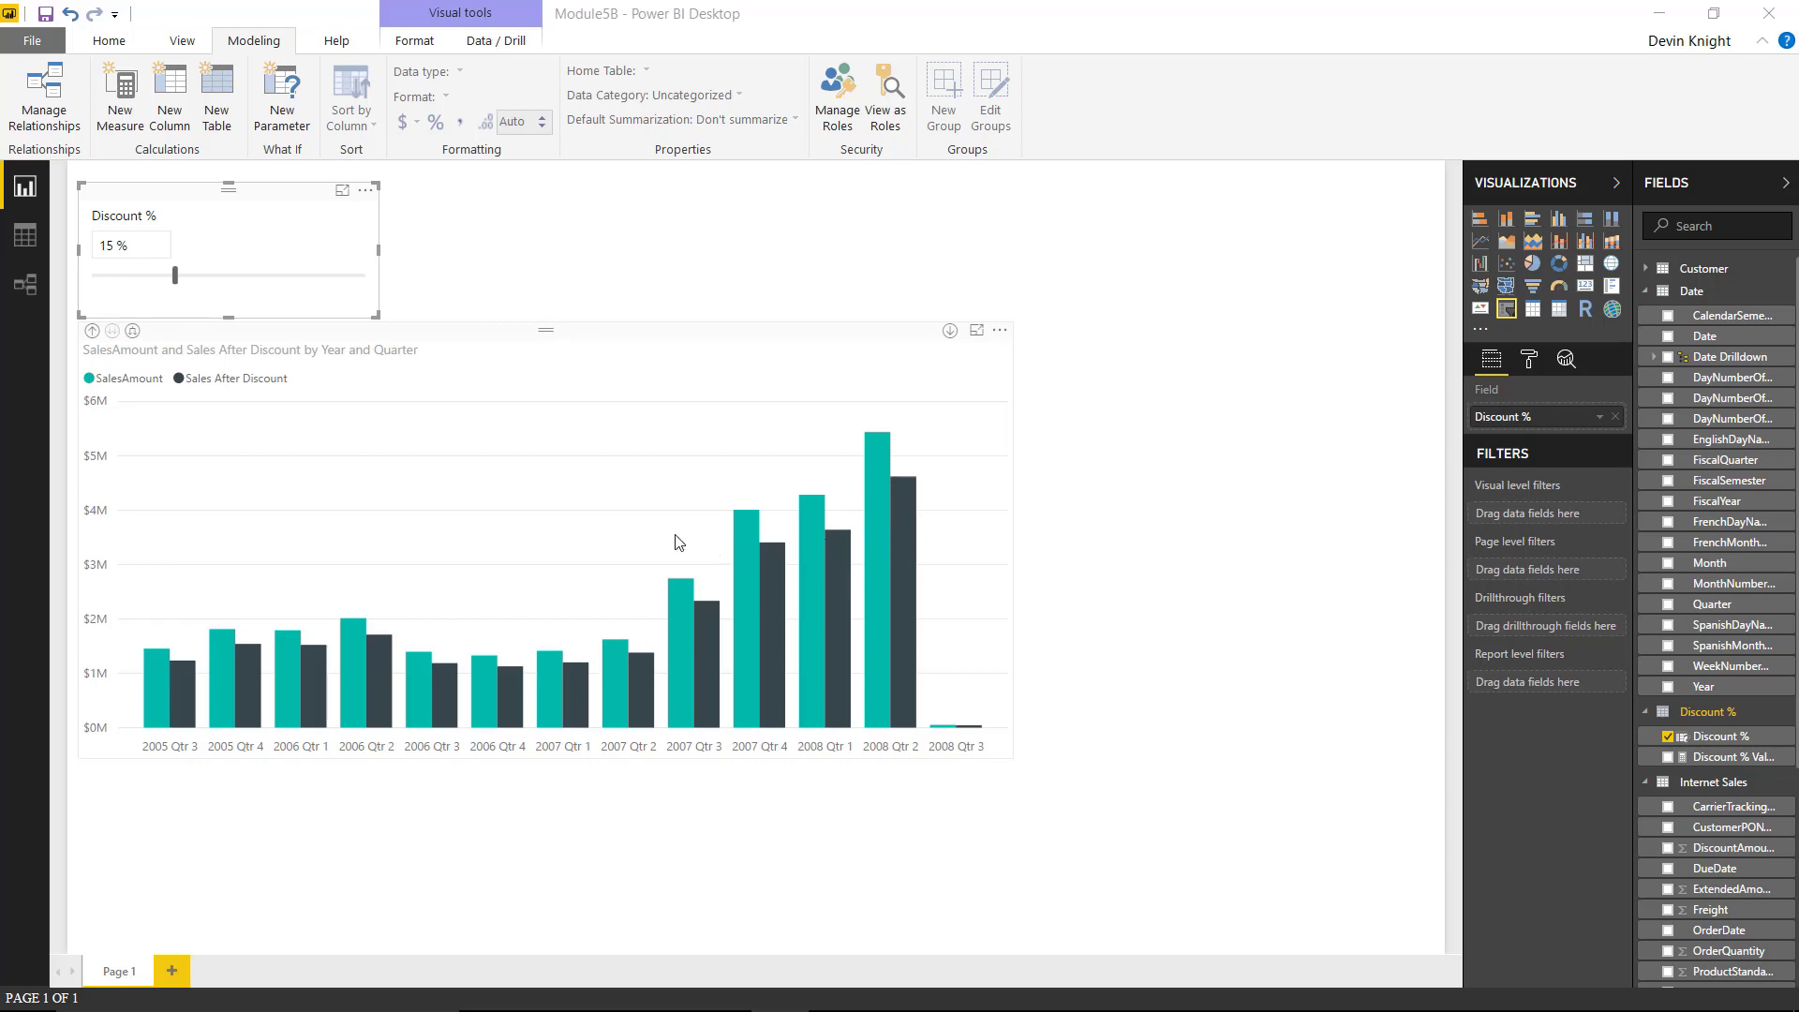
- Delete the sales column chart and the Discount % slicer from the report page
left_click(460, 345)
key("Delete")
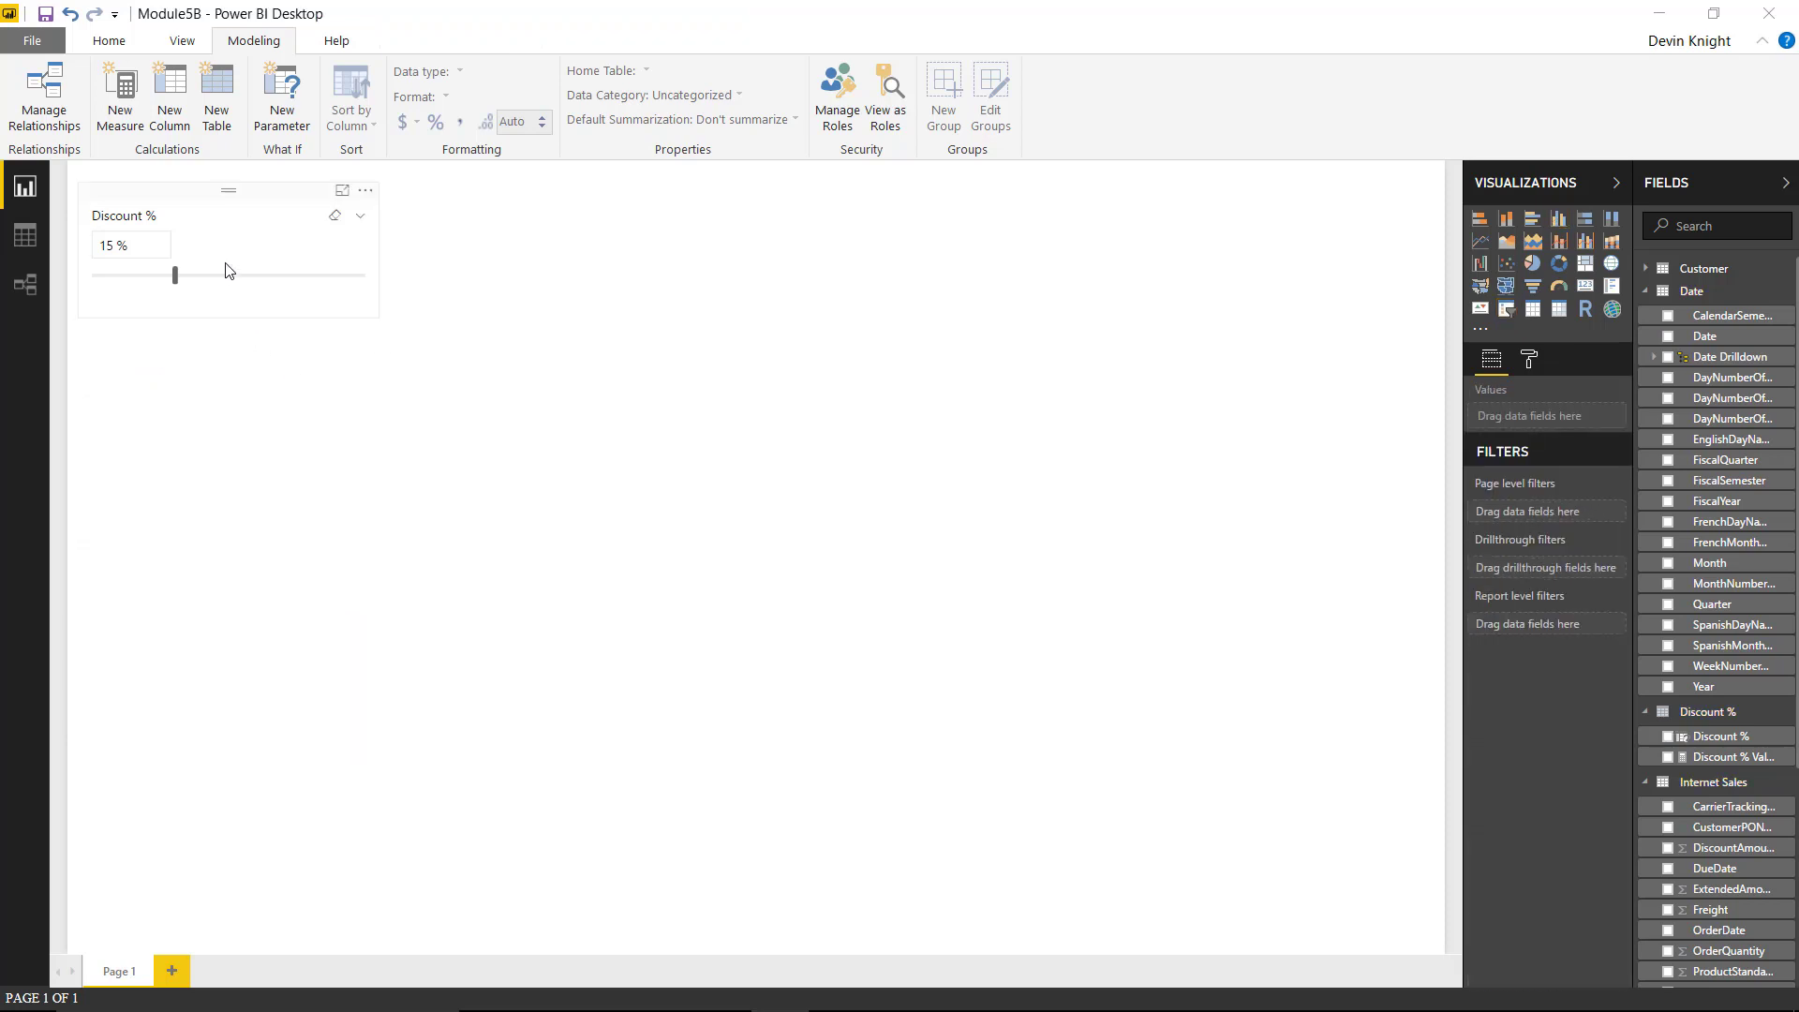
left_click(290, 203)
key("Delete")
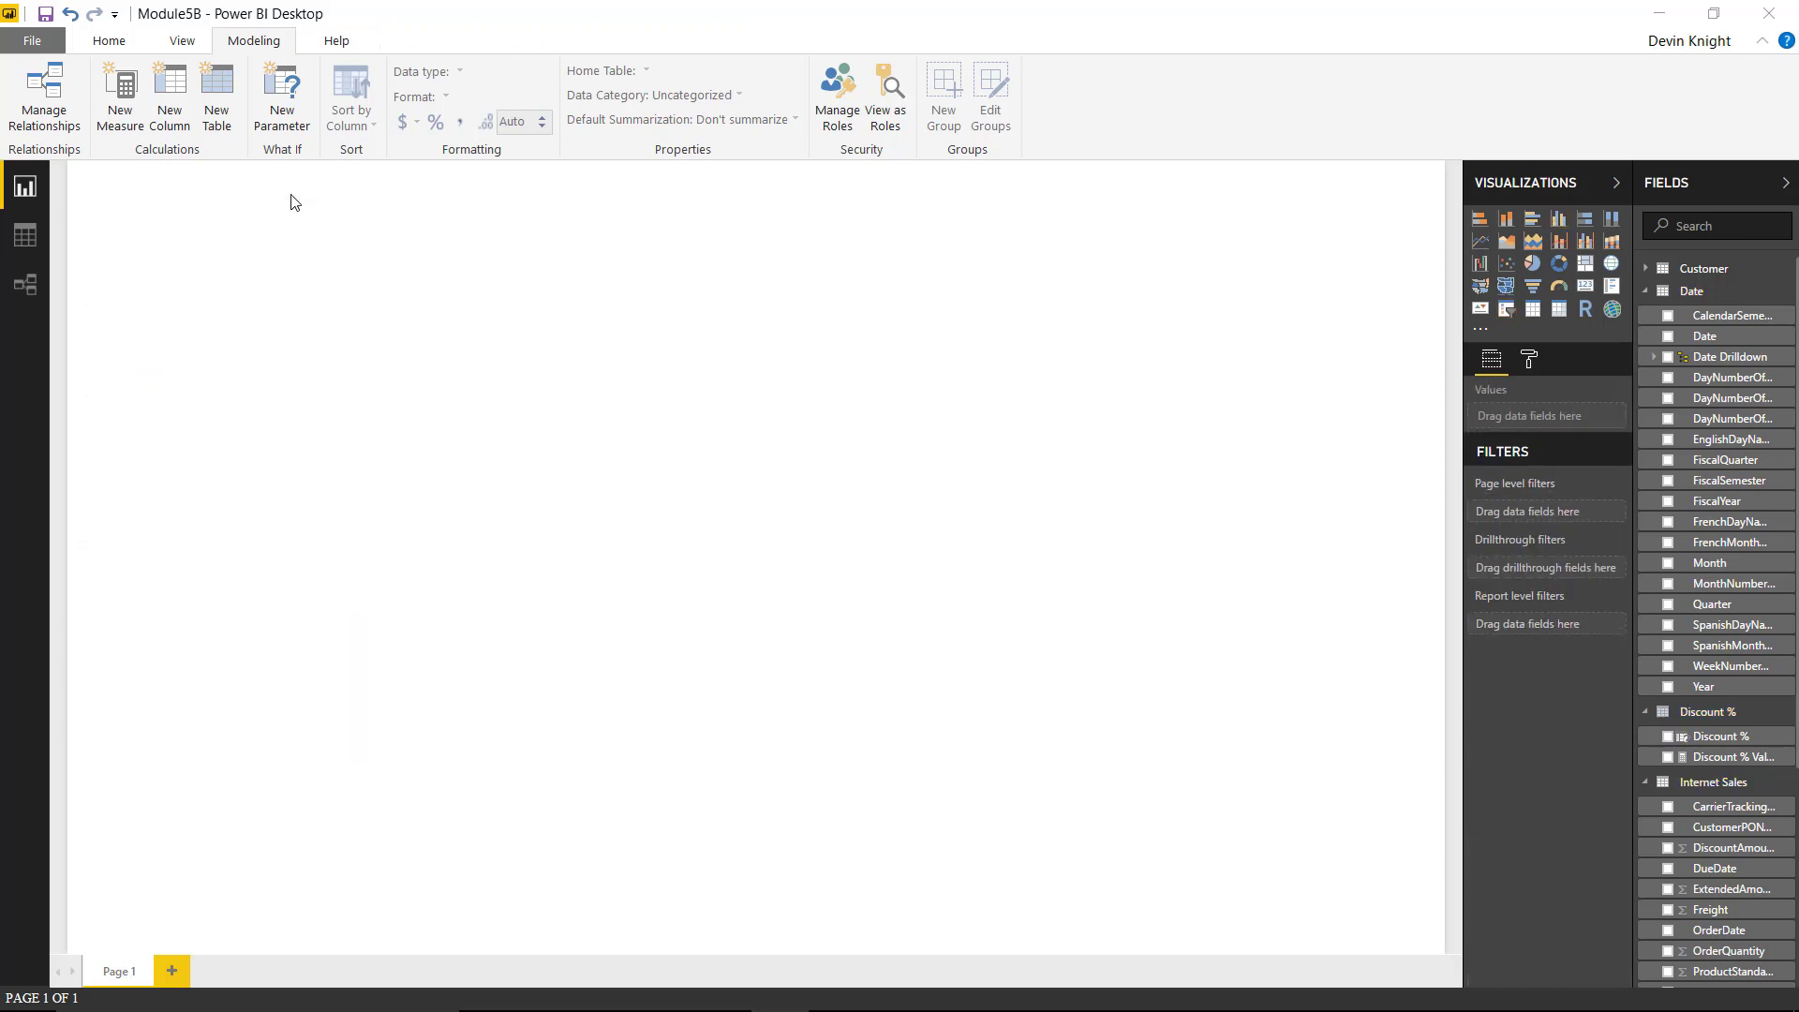
- Collapse the Date, Discount % and Internet Sales tables in the field list
left_click(1647, 298)
left_click(1650, 320)
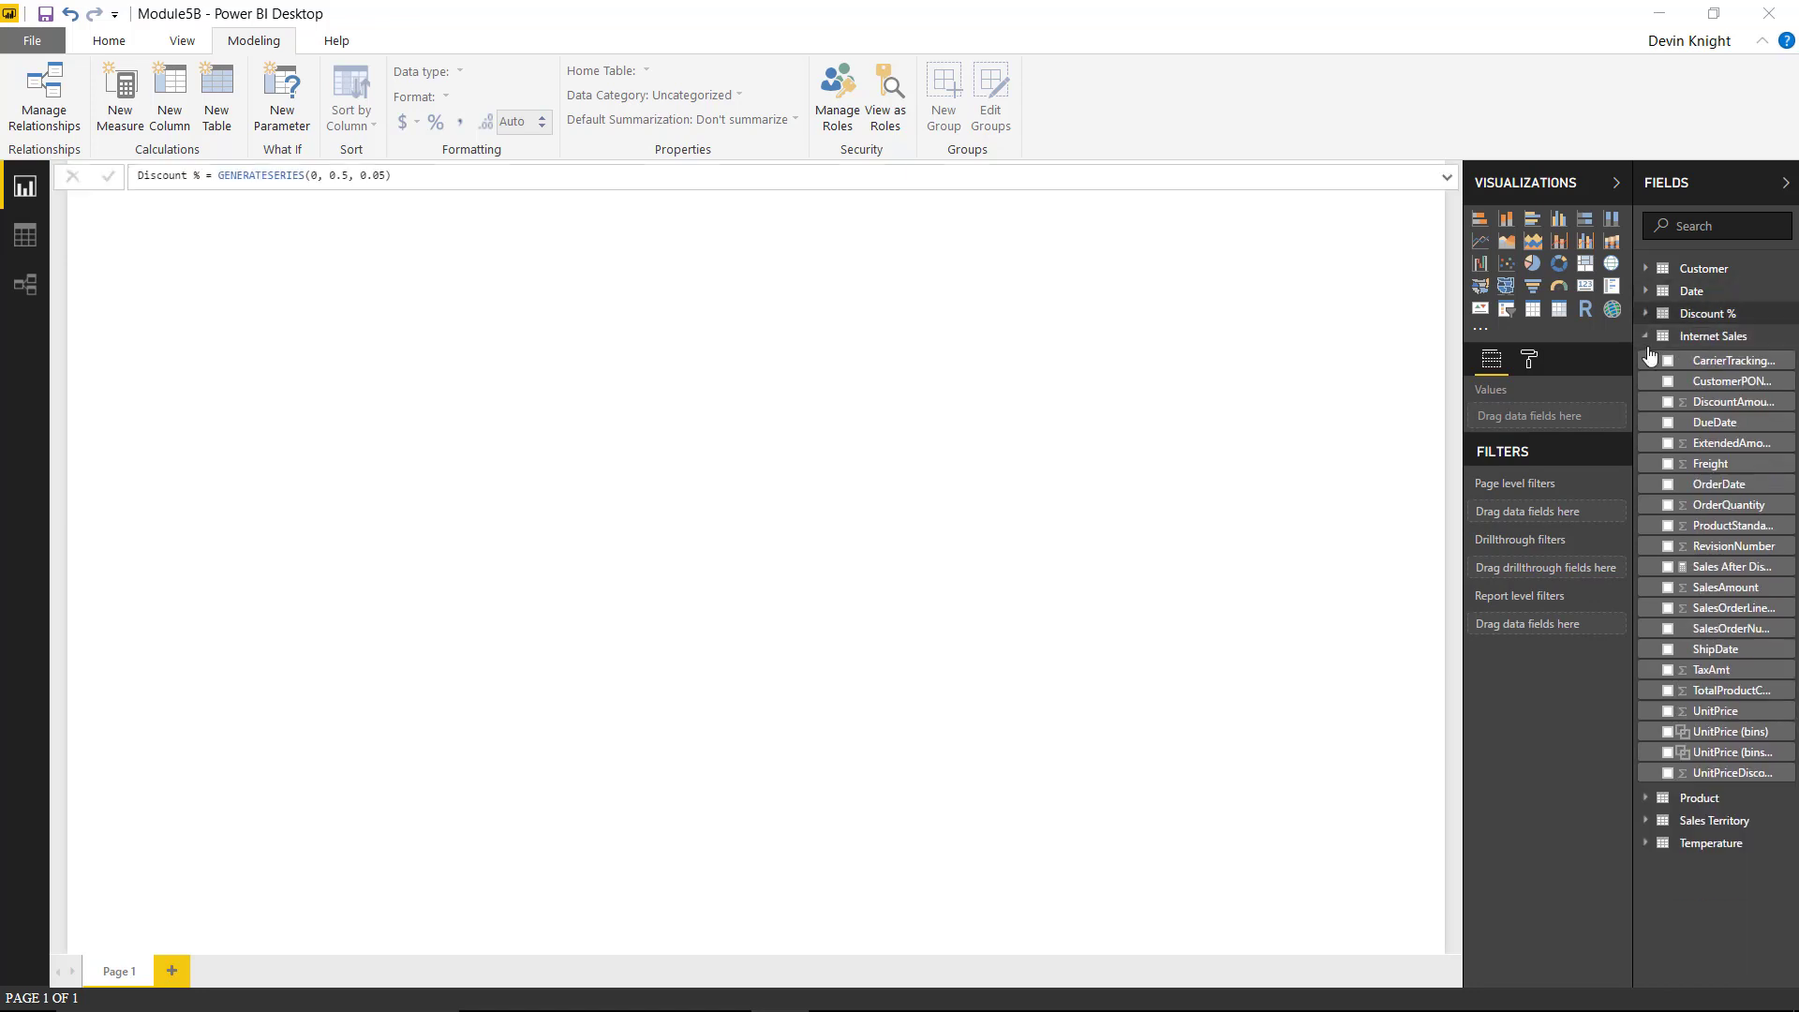
left_click(1647, 337)
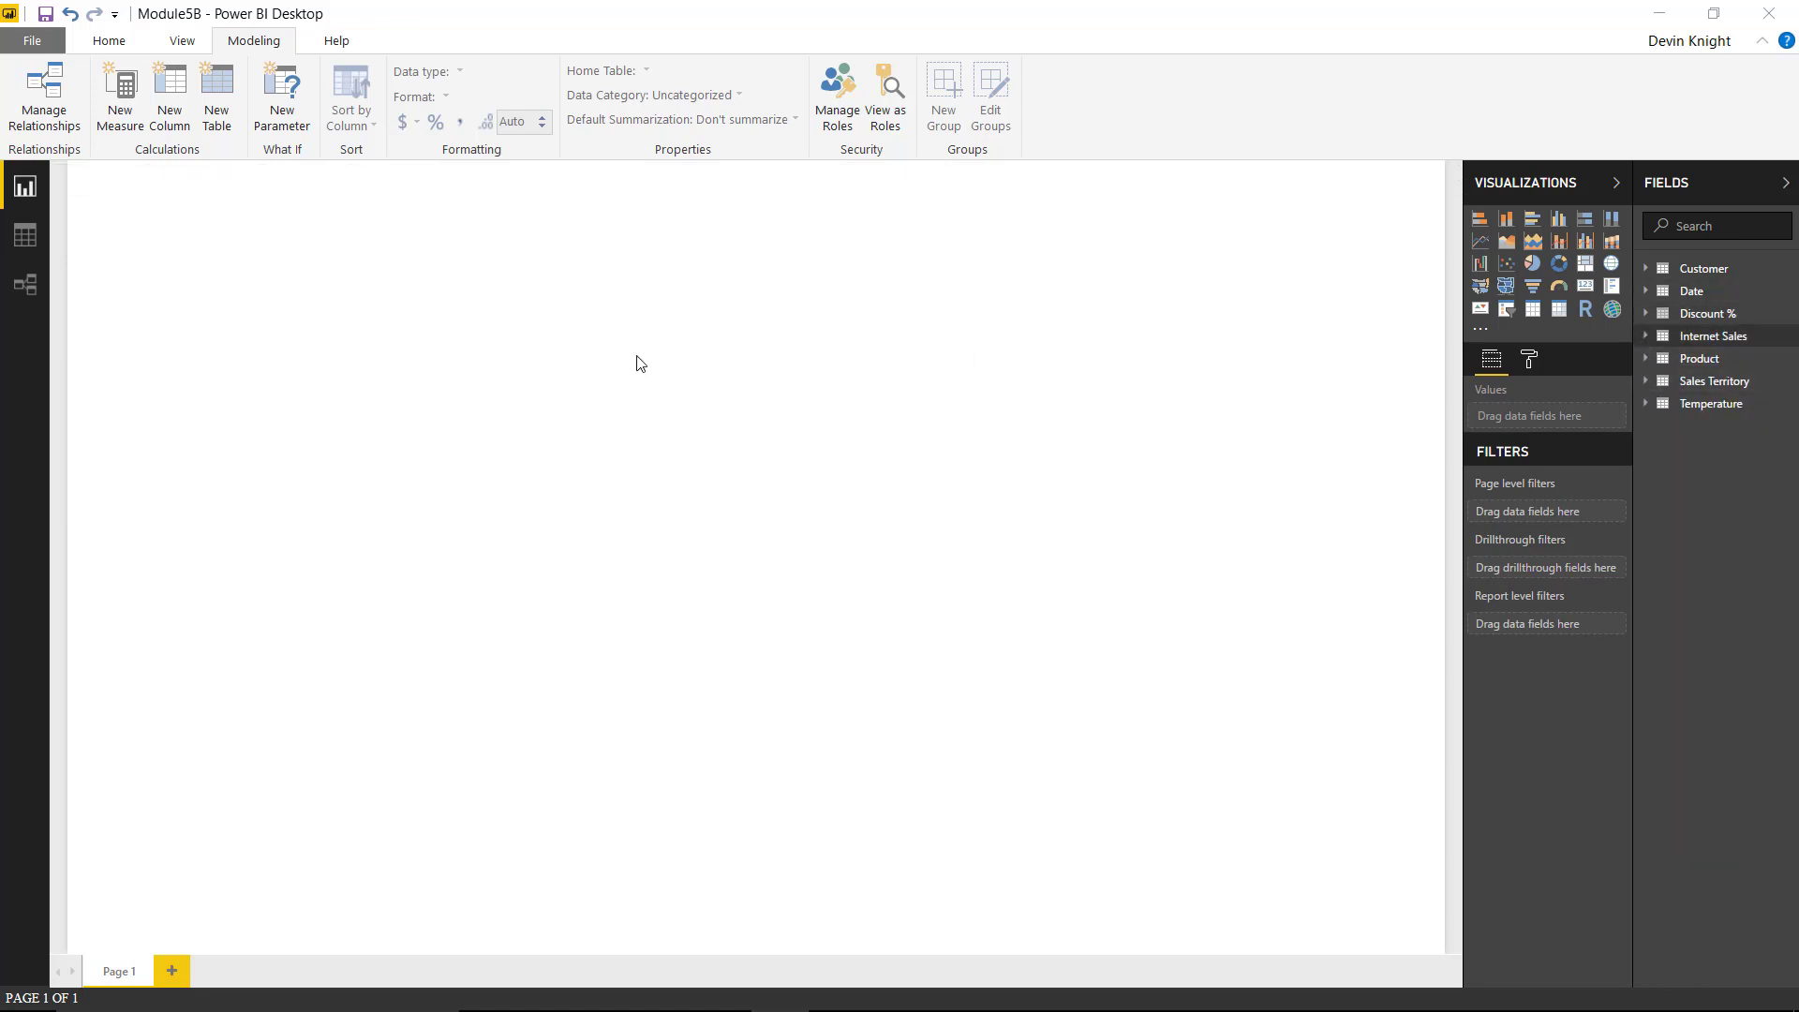